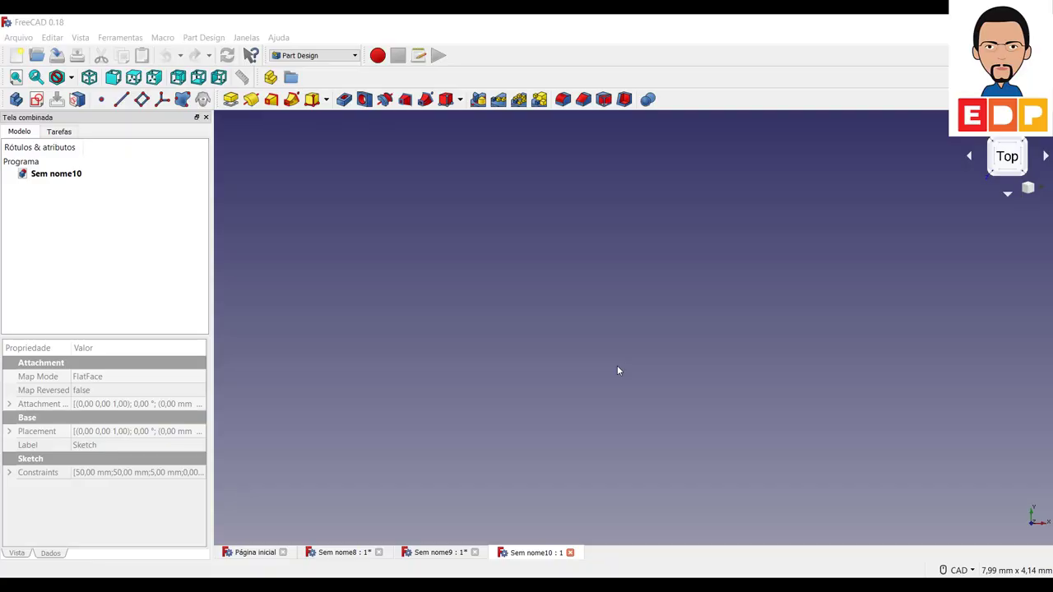
Create a new sketch placed on the XY_Plane
click(37, 100)
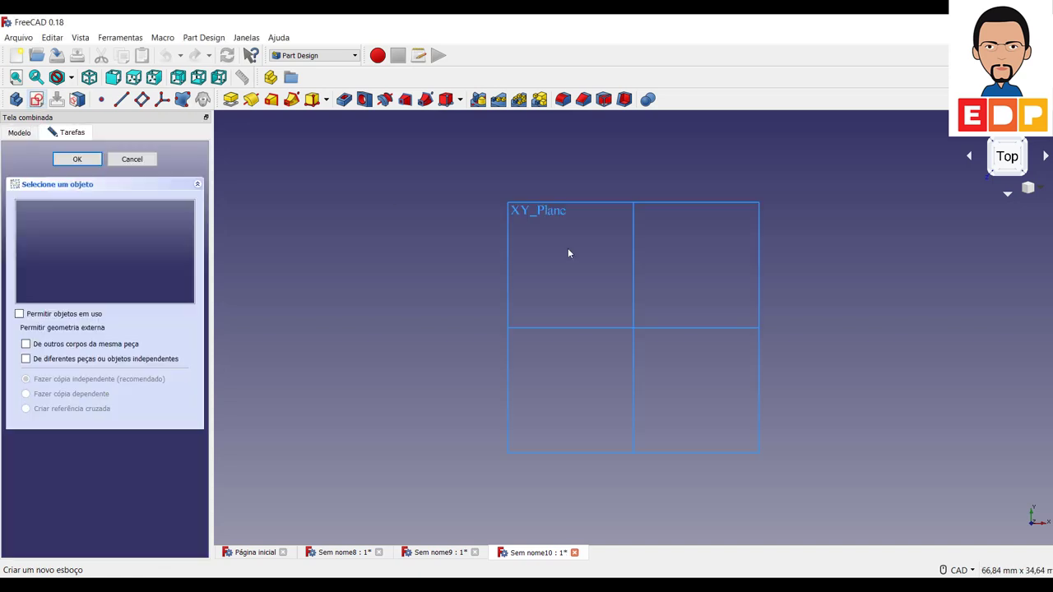
click(86, 208)
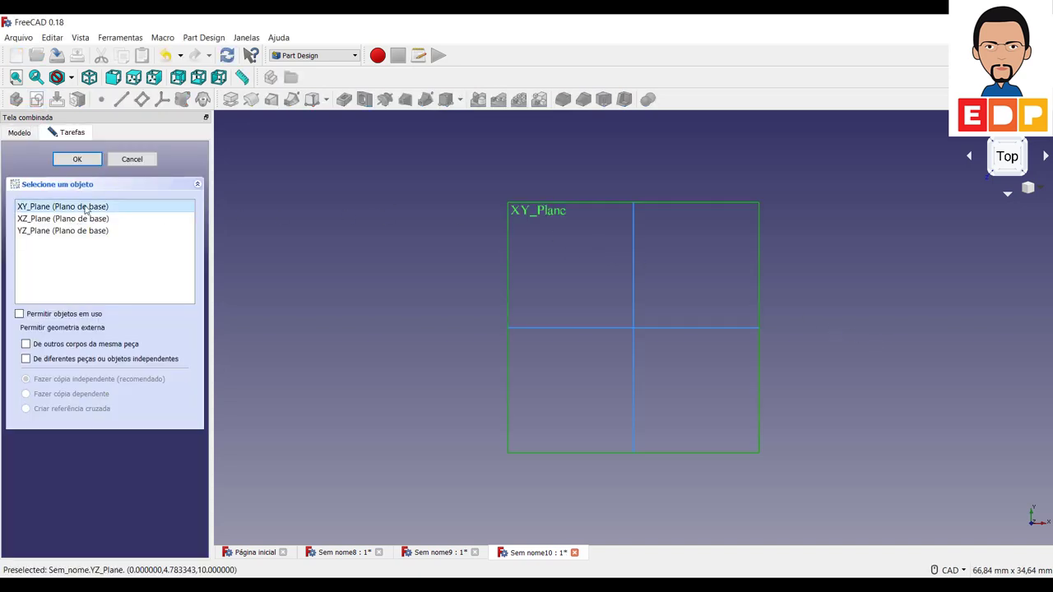
click(77, 159)
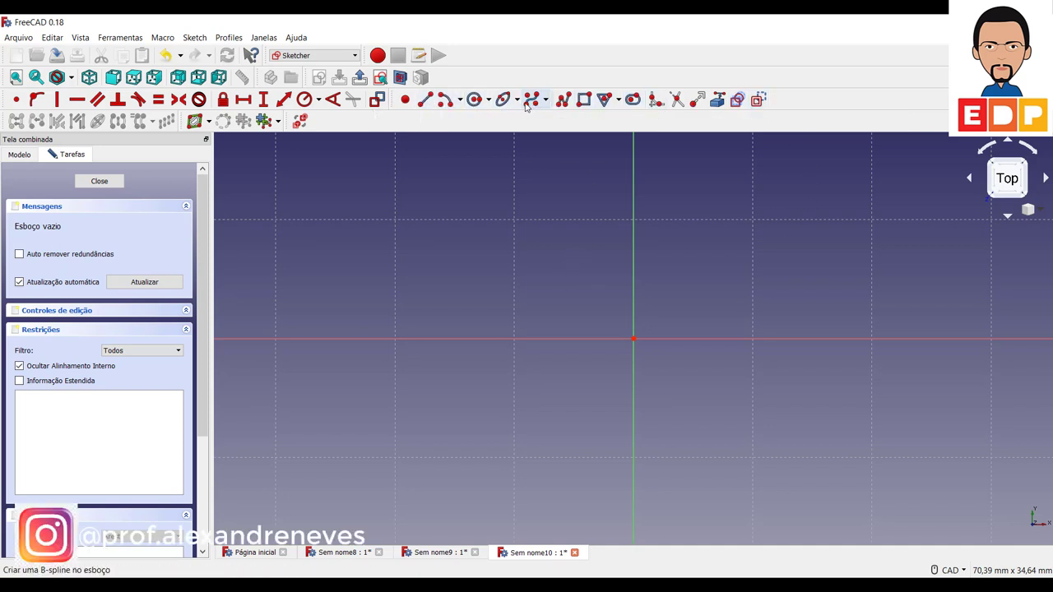
Draw a rectangle and fix its top edge at 50 mm
click(542, 104)
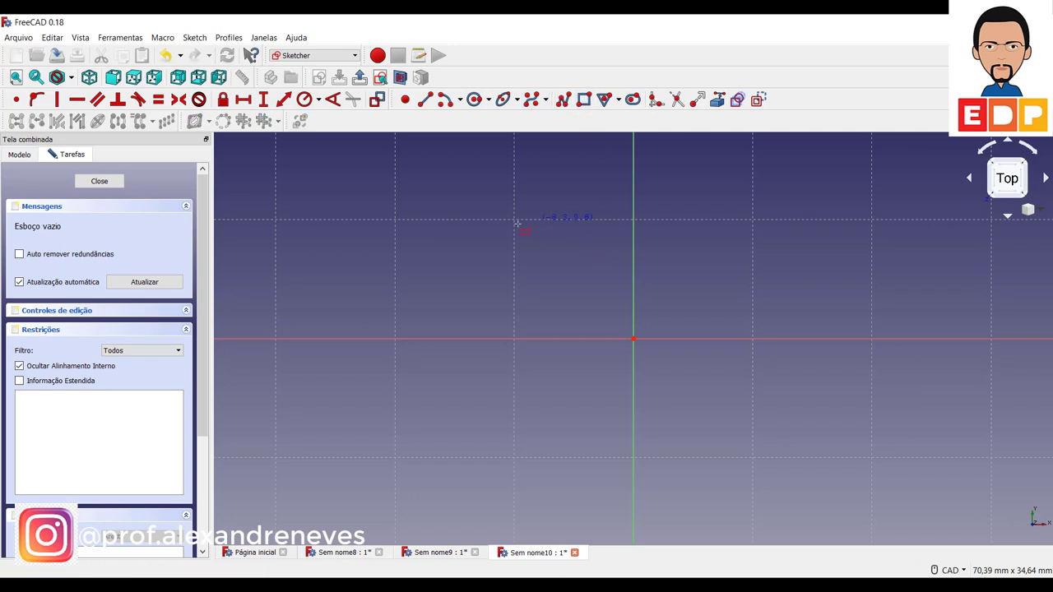
click(493, 212)
click(775, 481)
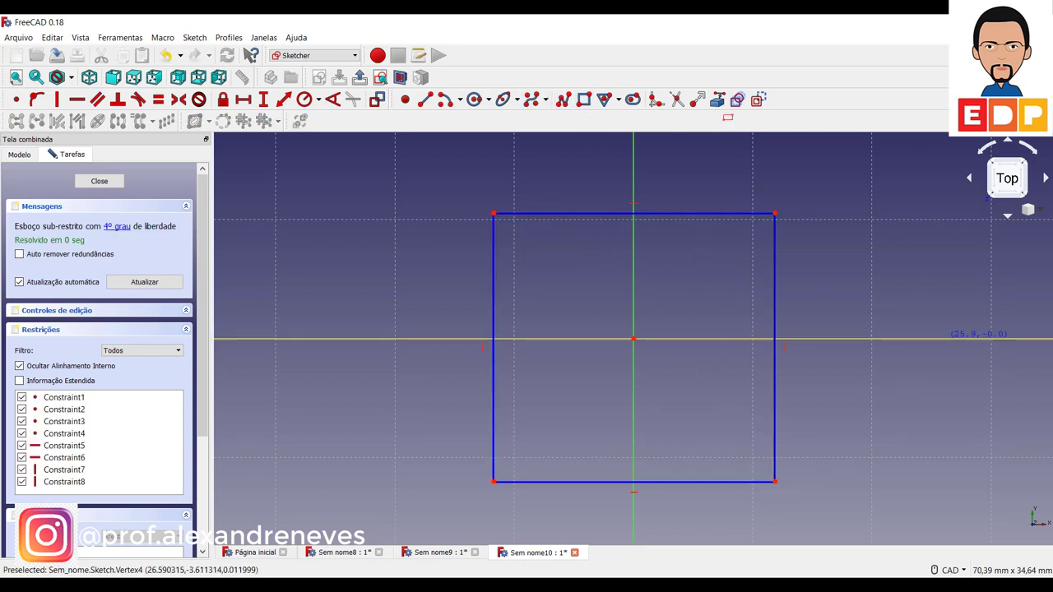
click(243, 99)
click(550, 215)
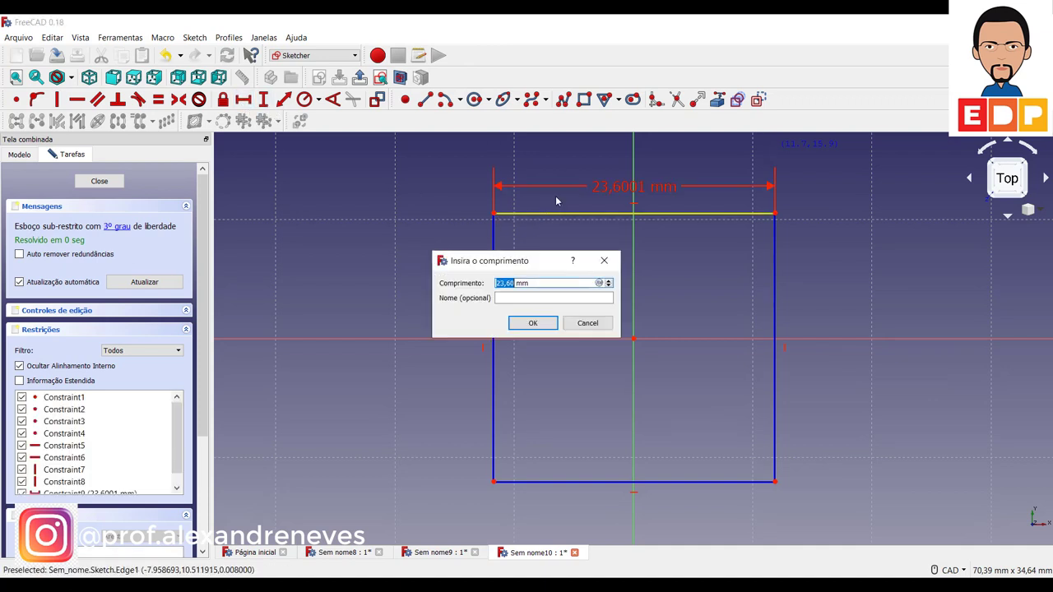
text(0)
key(Return)
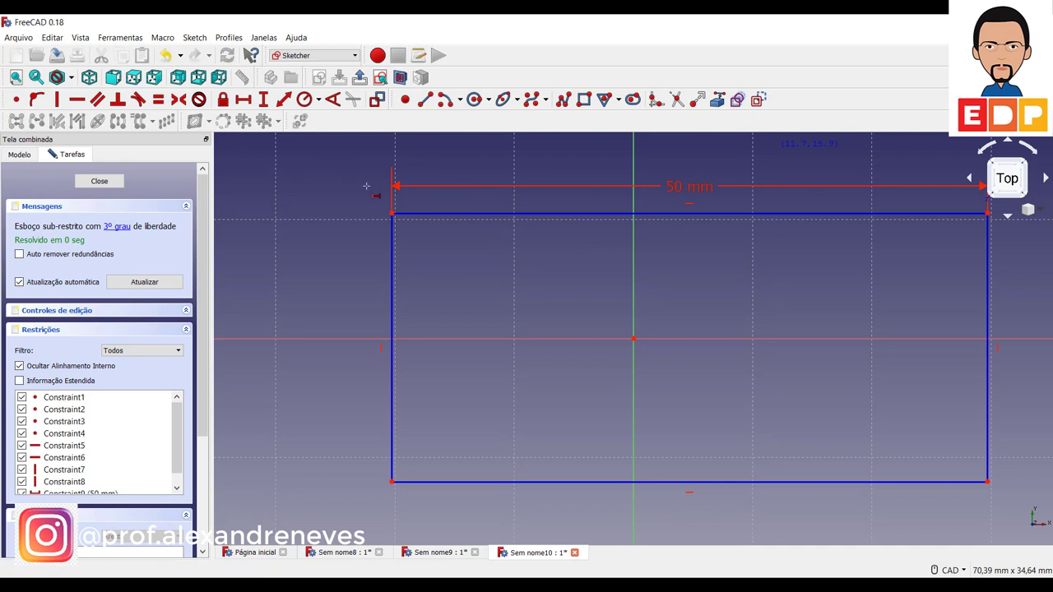
Make the left edge equal to the top edge, then move the 50 mm label above the square
click(462, 215)
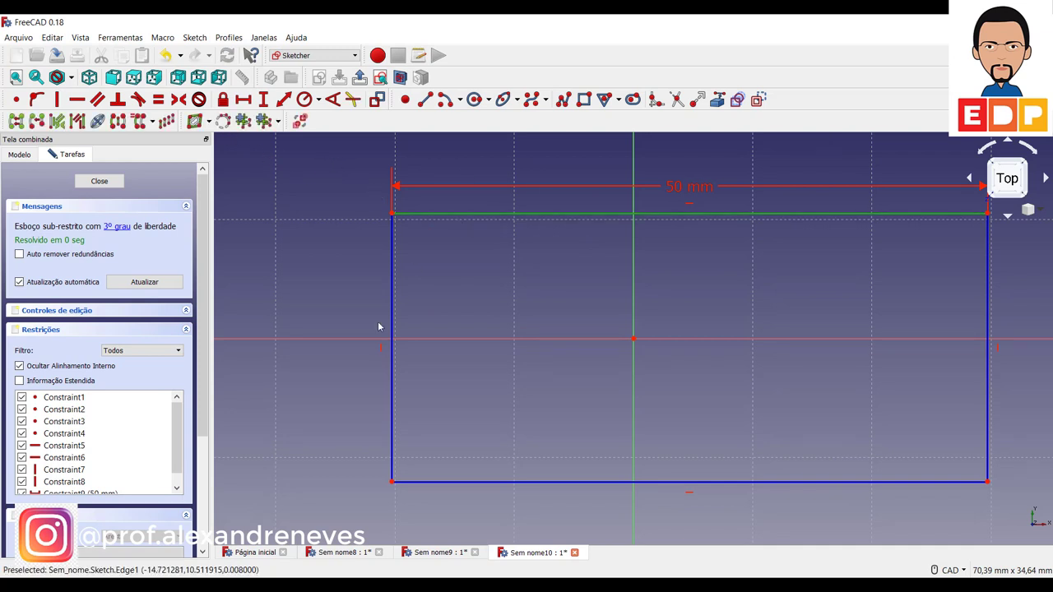
click(393, 316)
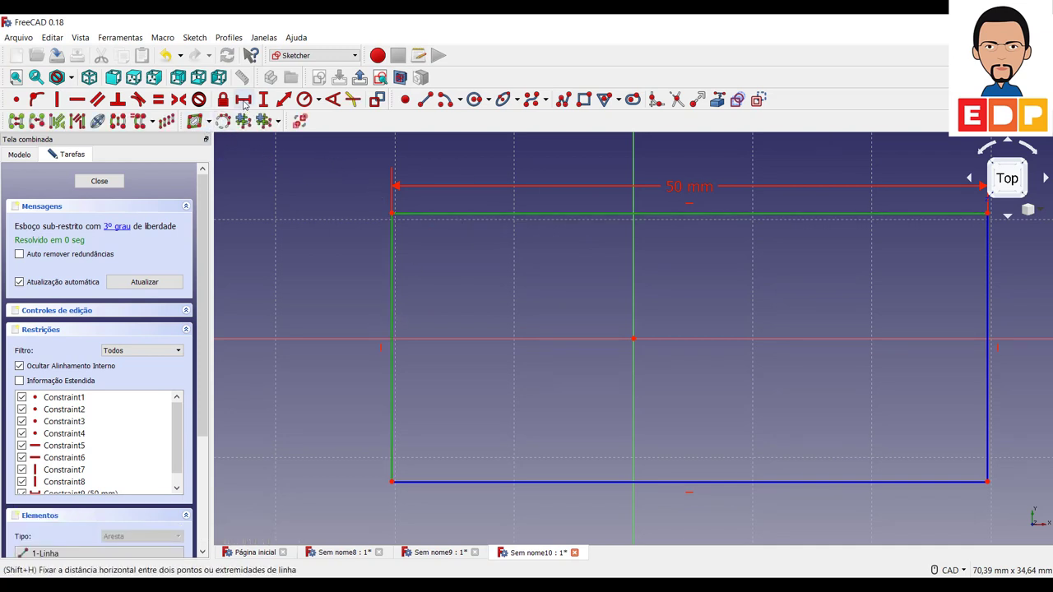
click(158, 99)
scroll(737, 396, down, 5)
scroll(792, 383, up, 1)
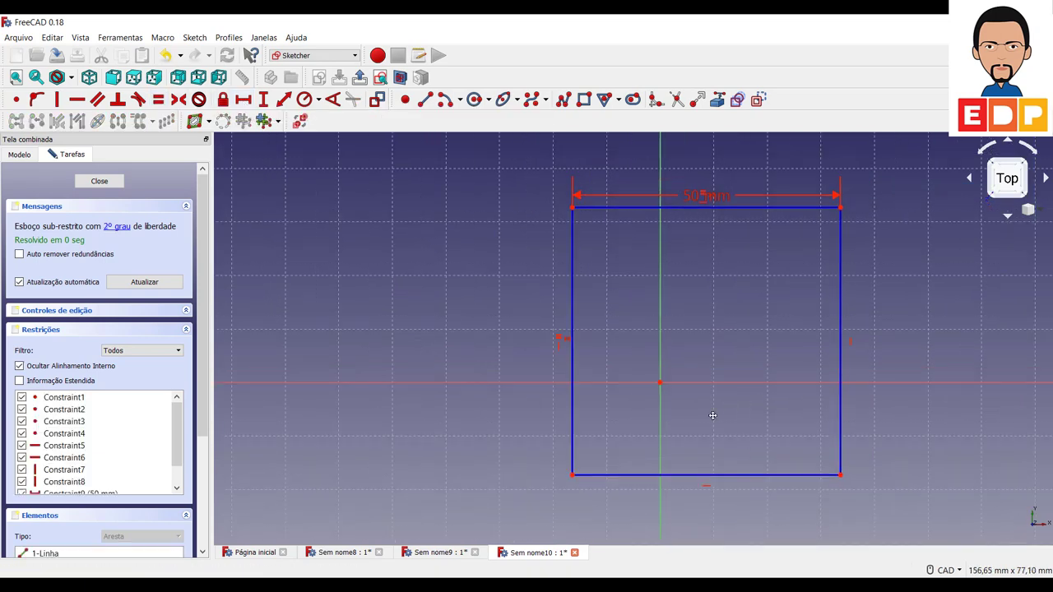
middle_drag(712, 418, 678, 422)
drag(623, 223, 594, 194)
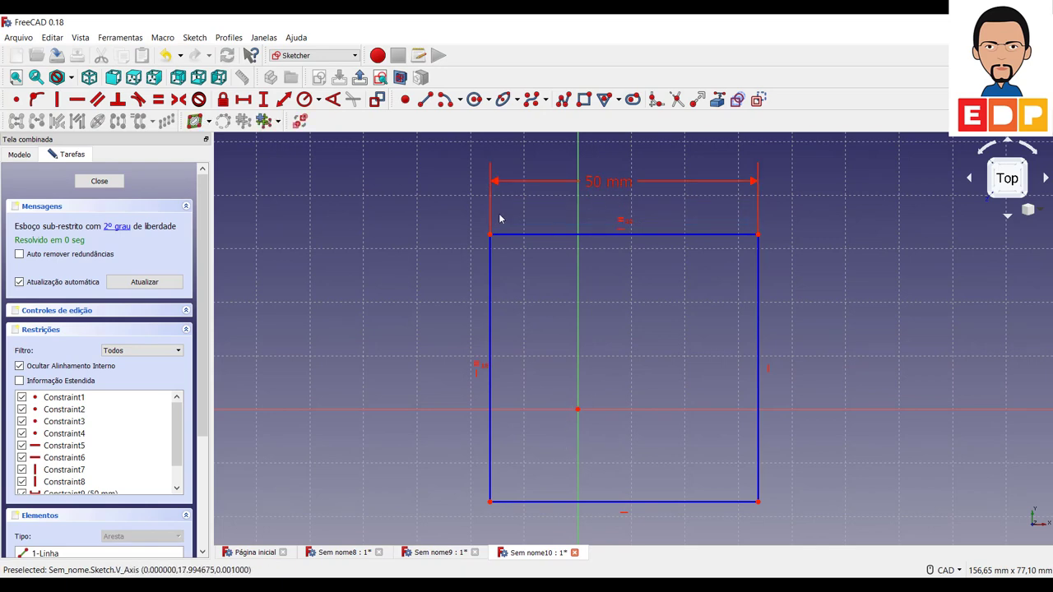
Draw a circle centred on the origin, touching the square's left edge
click(474, 99)
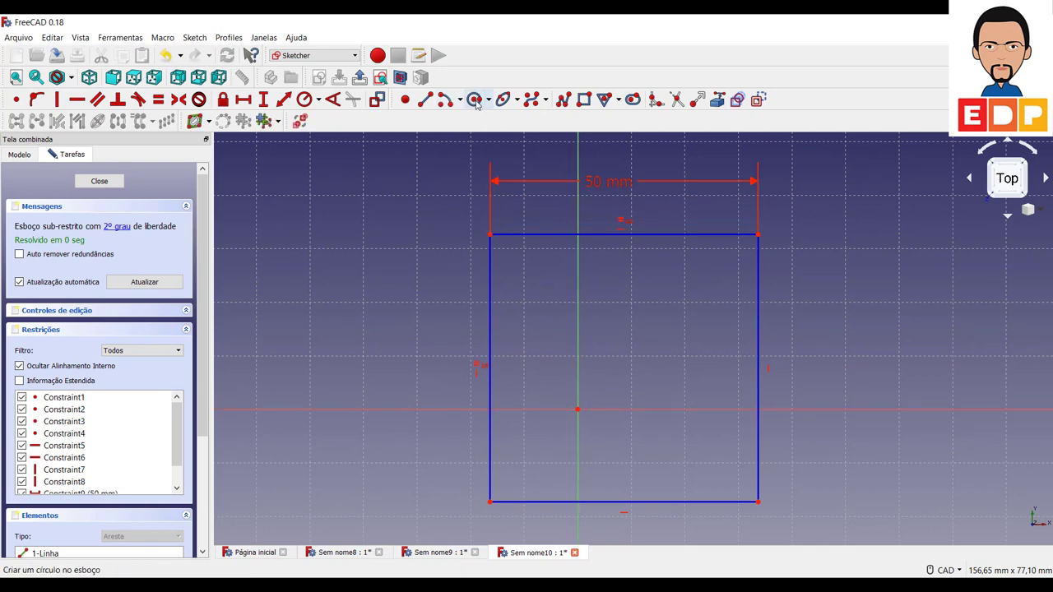
click(579, 409)
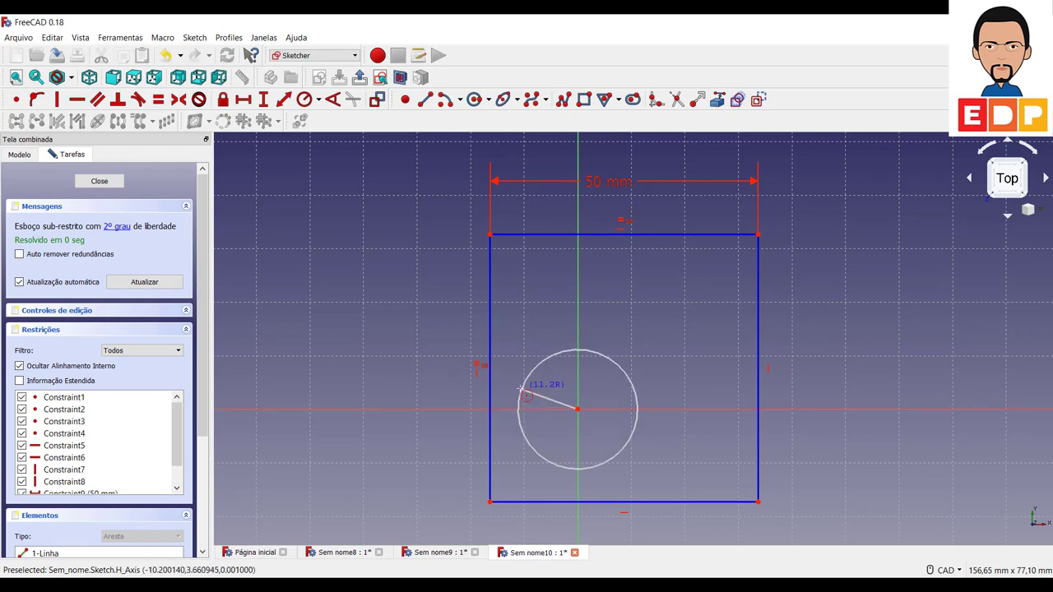
click(492, 392)
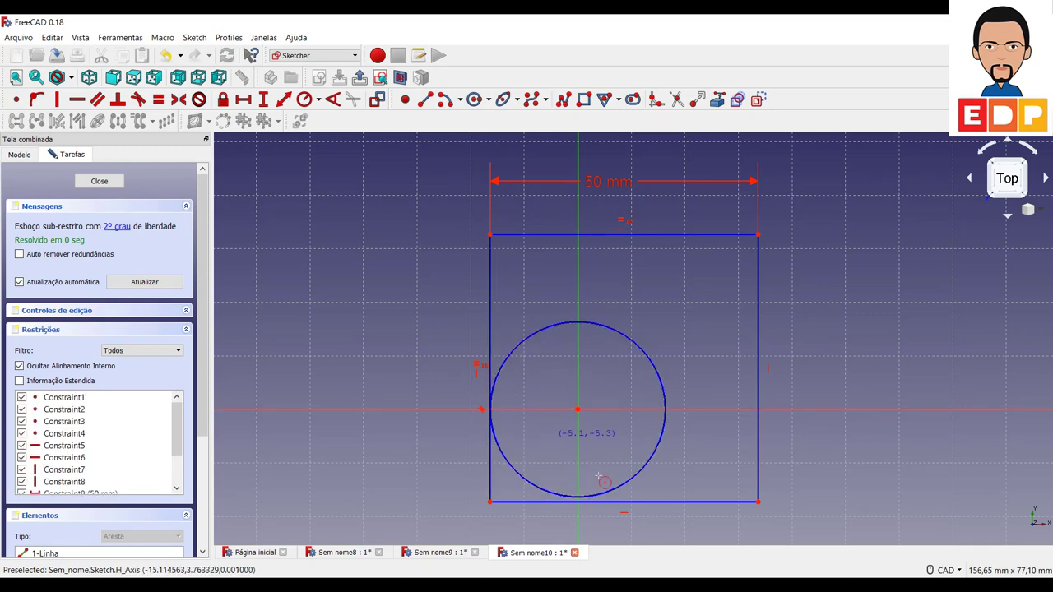
right_click(579, 410)
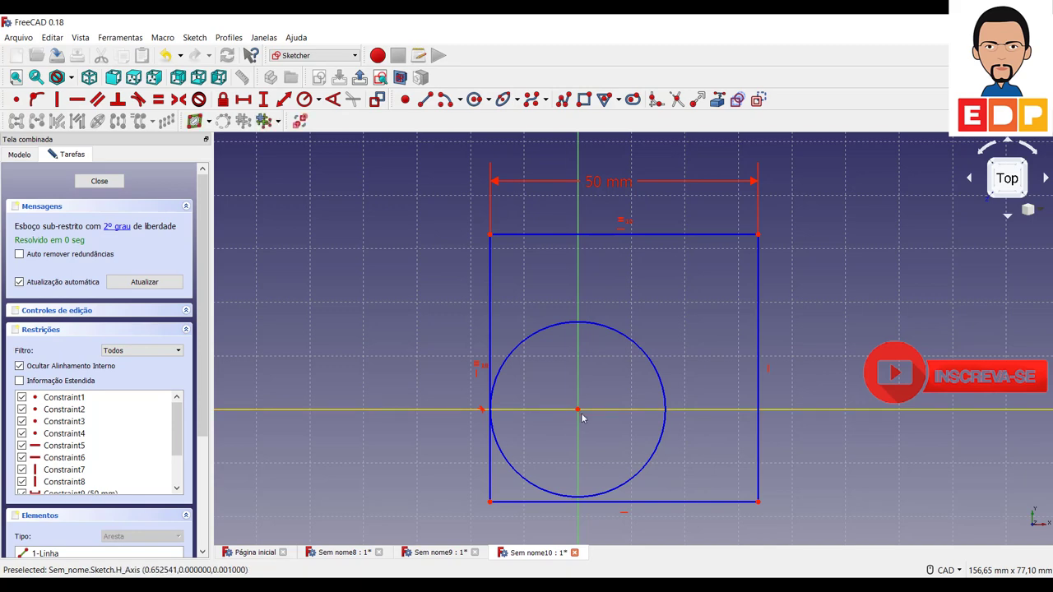
Make the circle tangent to the square's top edge
click(593, 328)
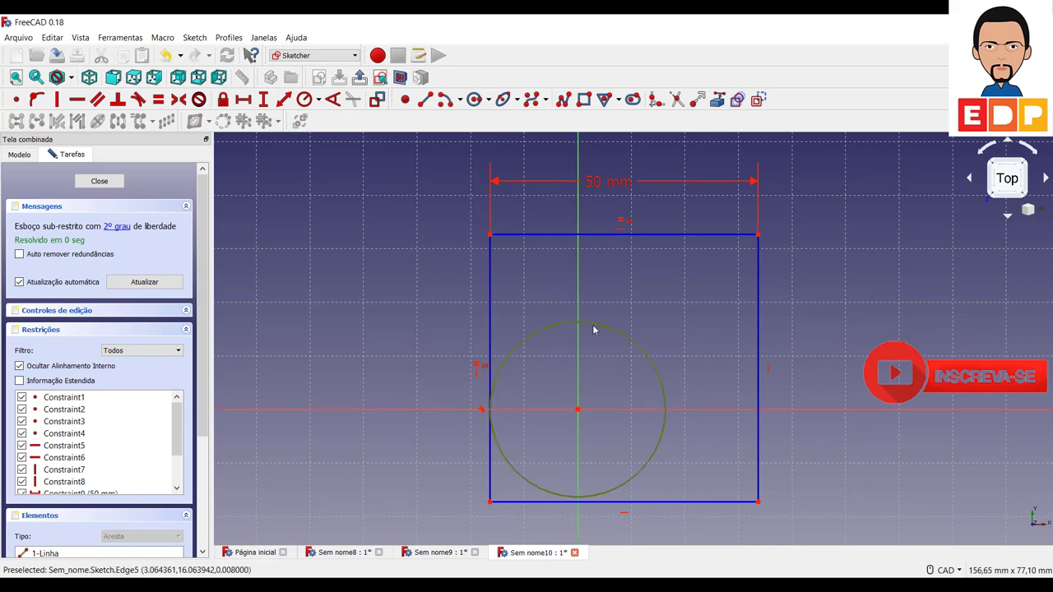
click(593, 235)
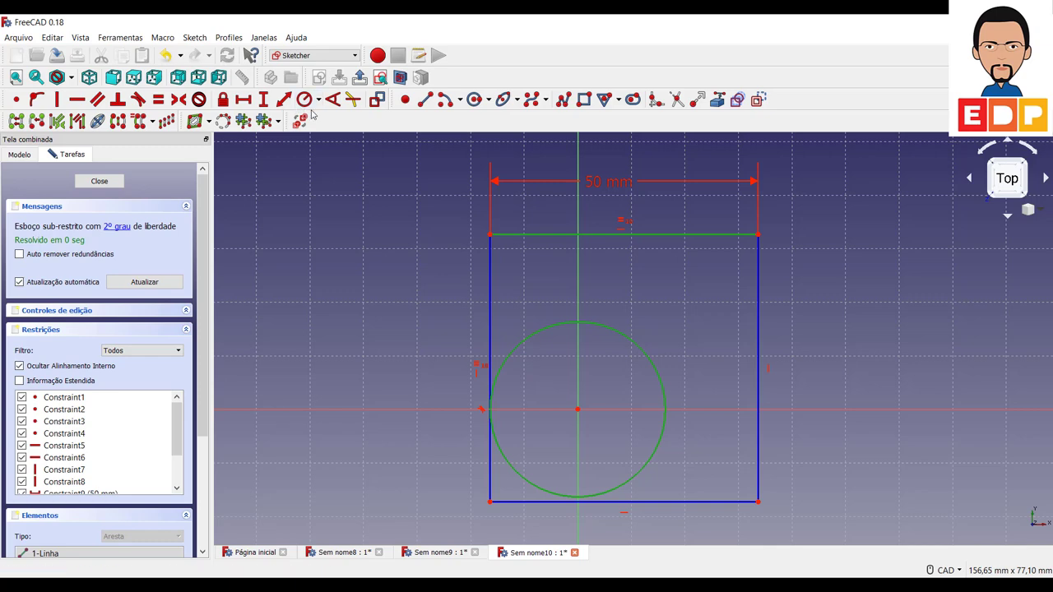
click(140, 99)
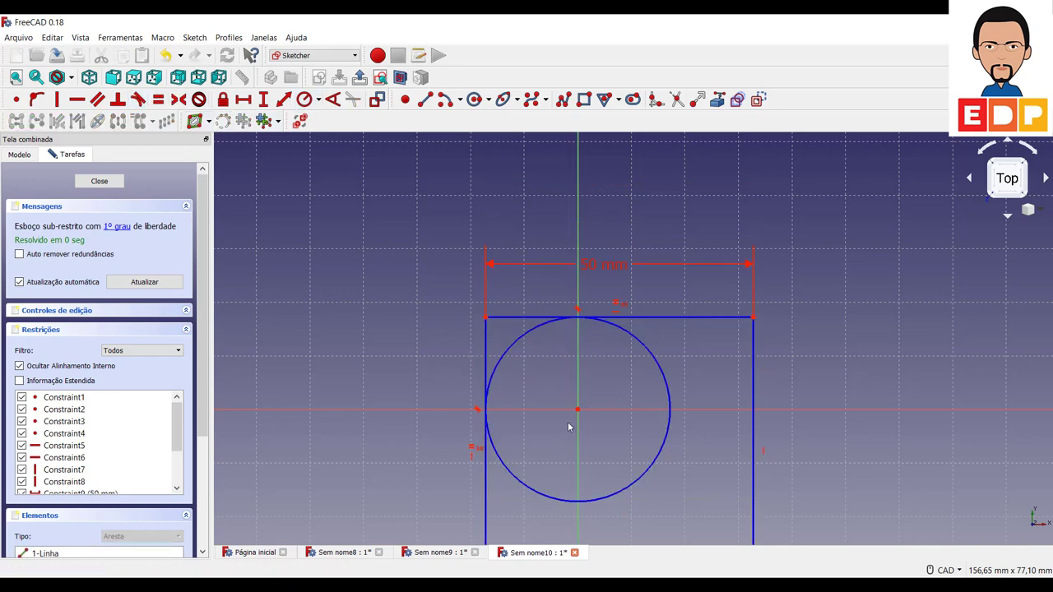
scroll(567, 426, down, 7)
scroll(574, 400, up, 3)
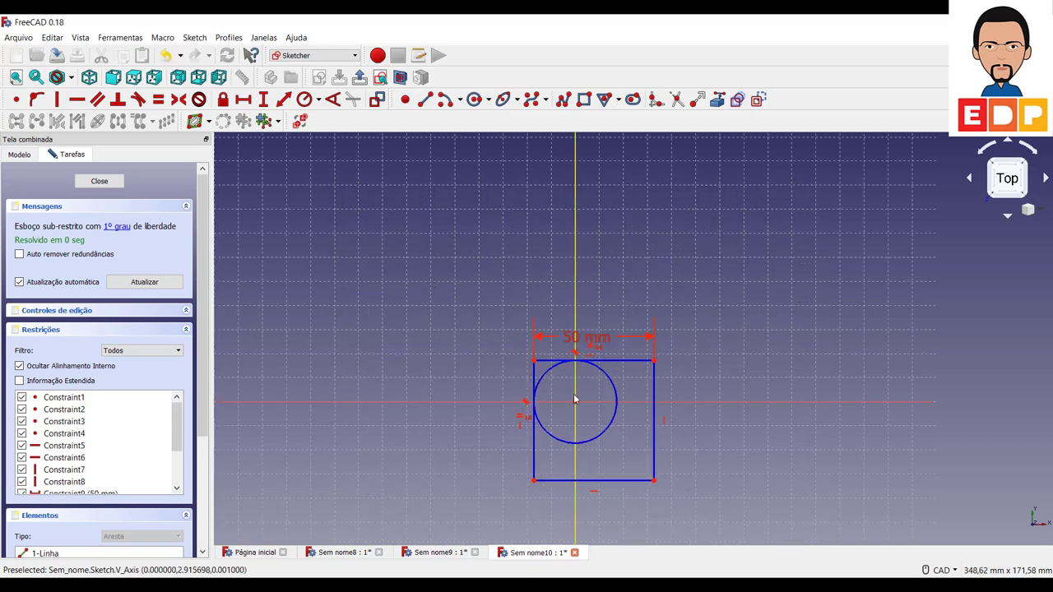
Give the circle a 25 mm radius constraint
click(574, 402)
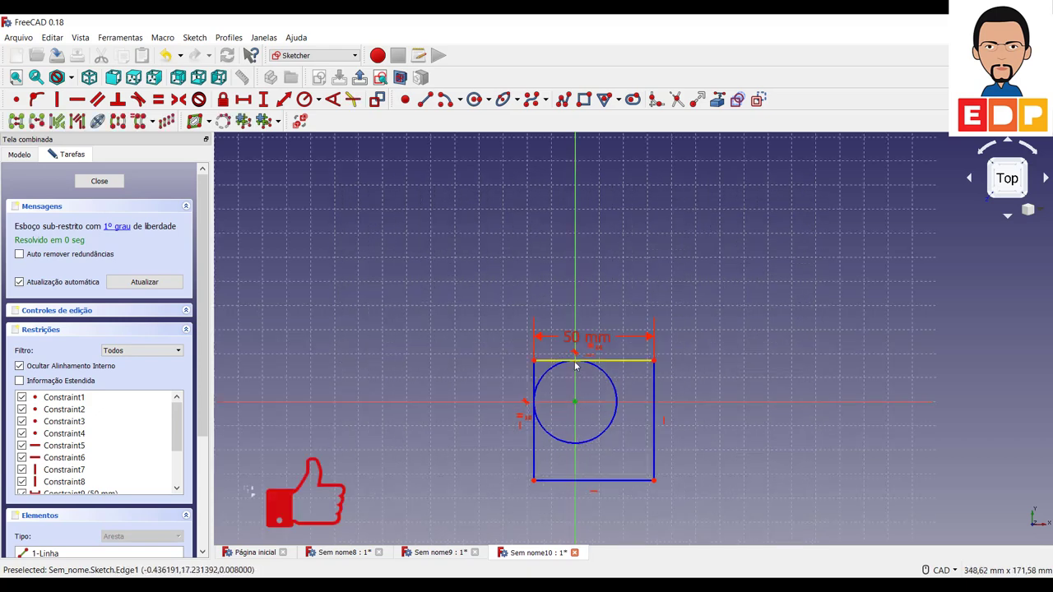
click(547, 375)
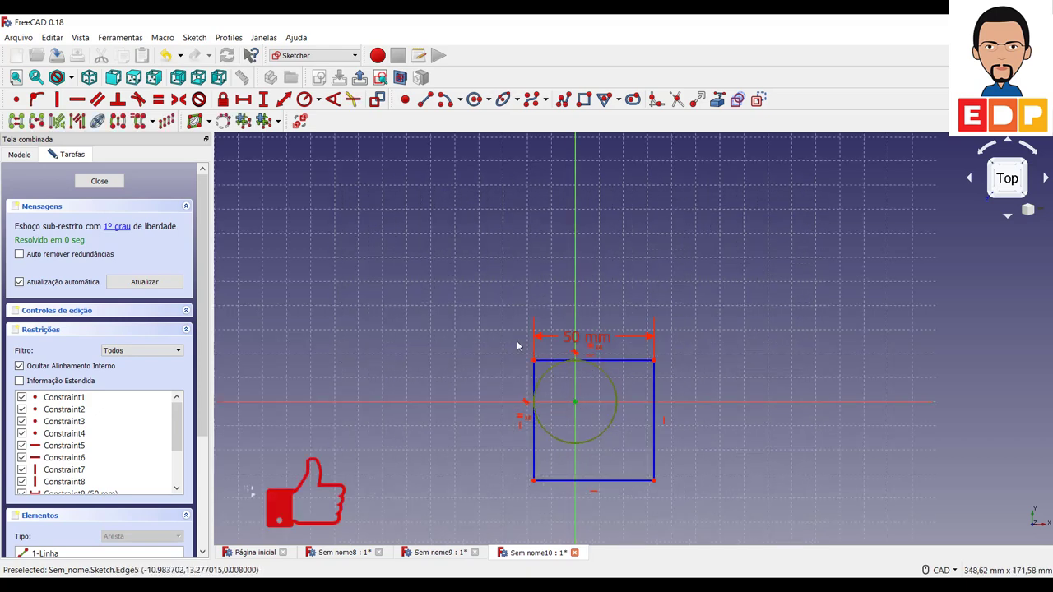
click(370, 199)
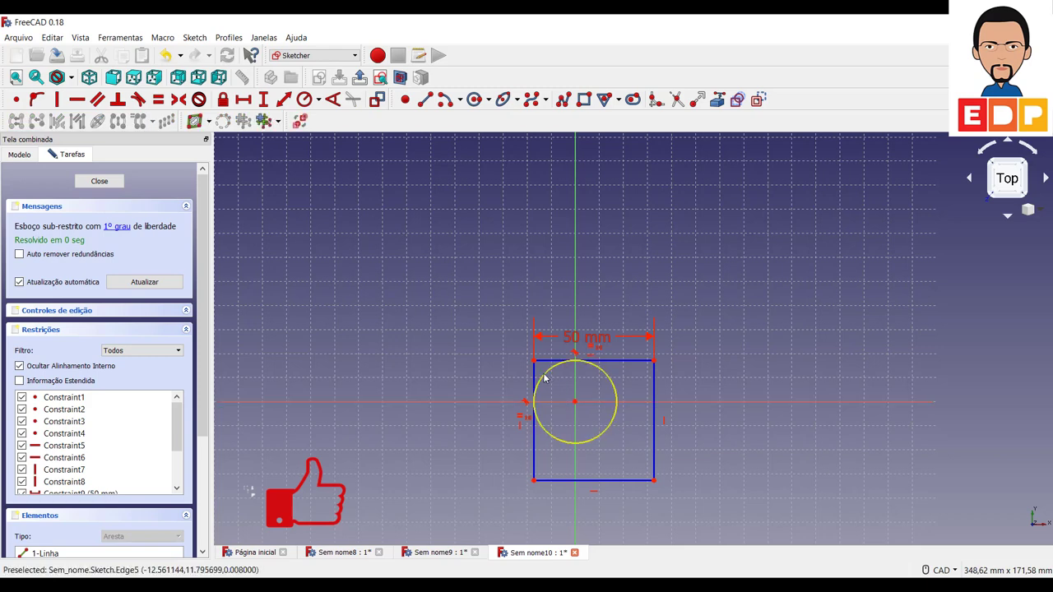
click(546, 377)
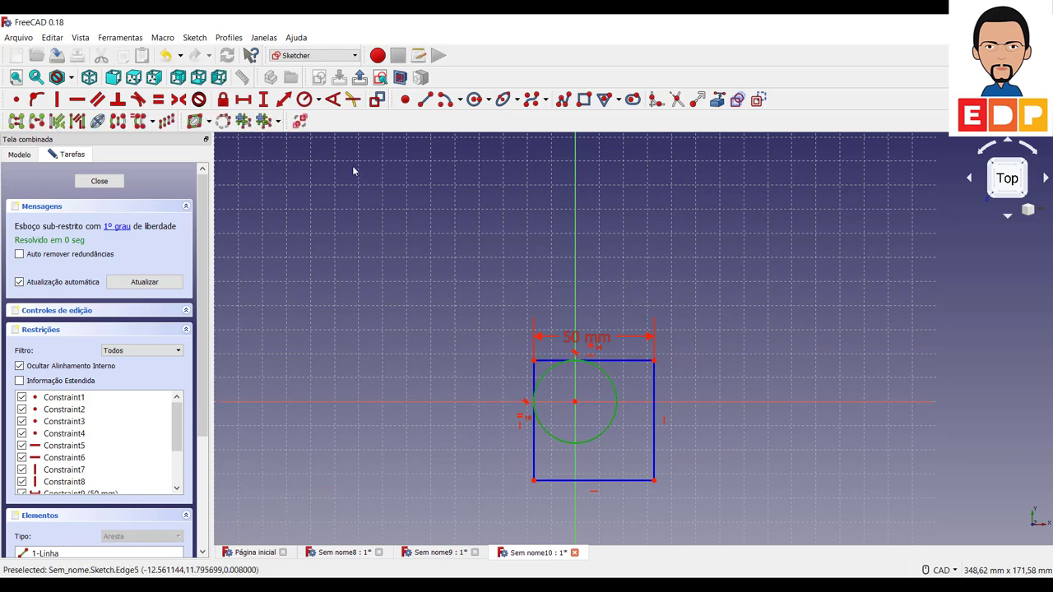
click(304, 101)
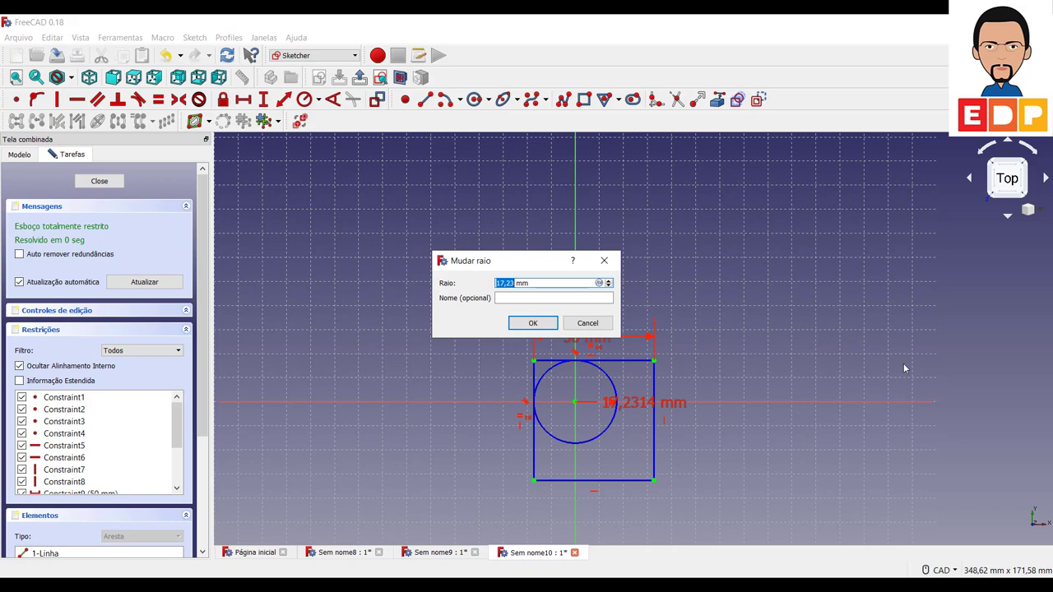
key(Return)
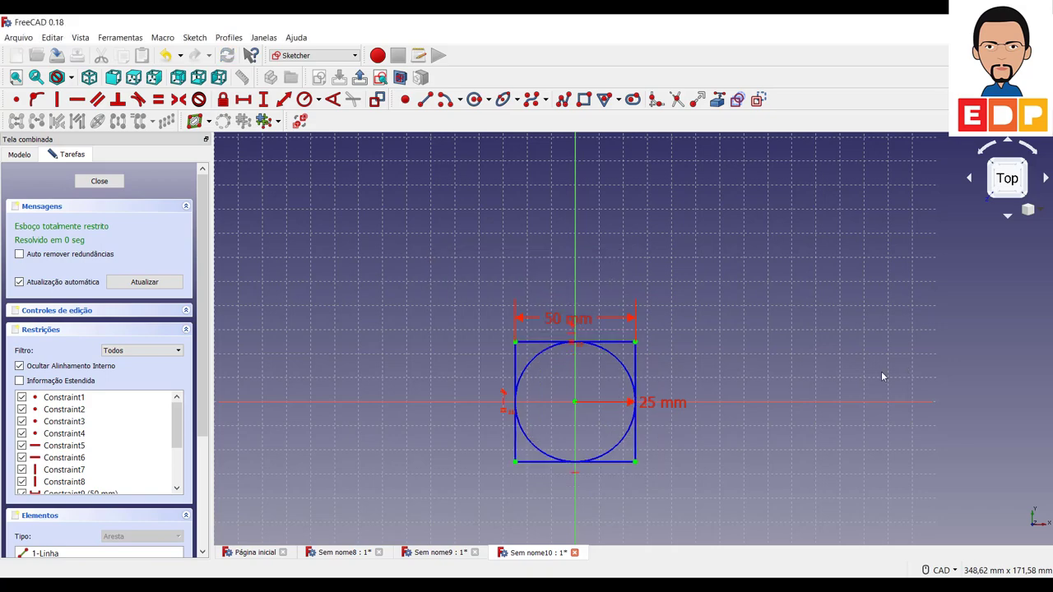
scroll(590, 376, down, 5)
scroll(628, 358, up, 7)
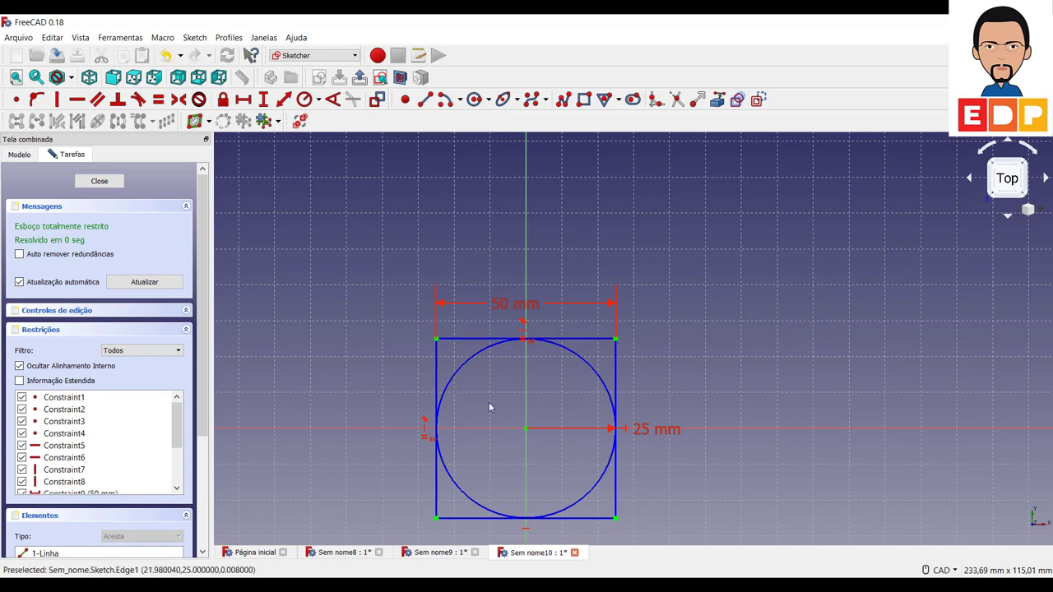
middle_drag(490, 407, 515, 339)
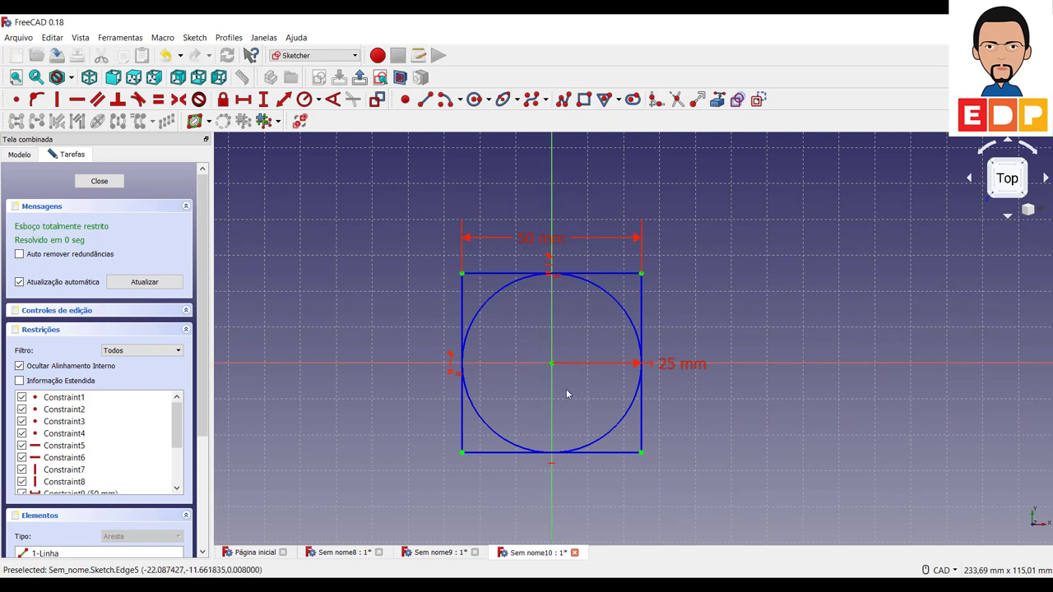
scroll(566, 390, up, 4)
scroll(566, 390, down, 4)
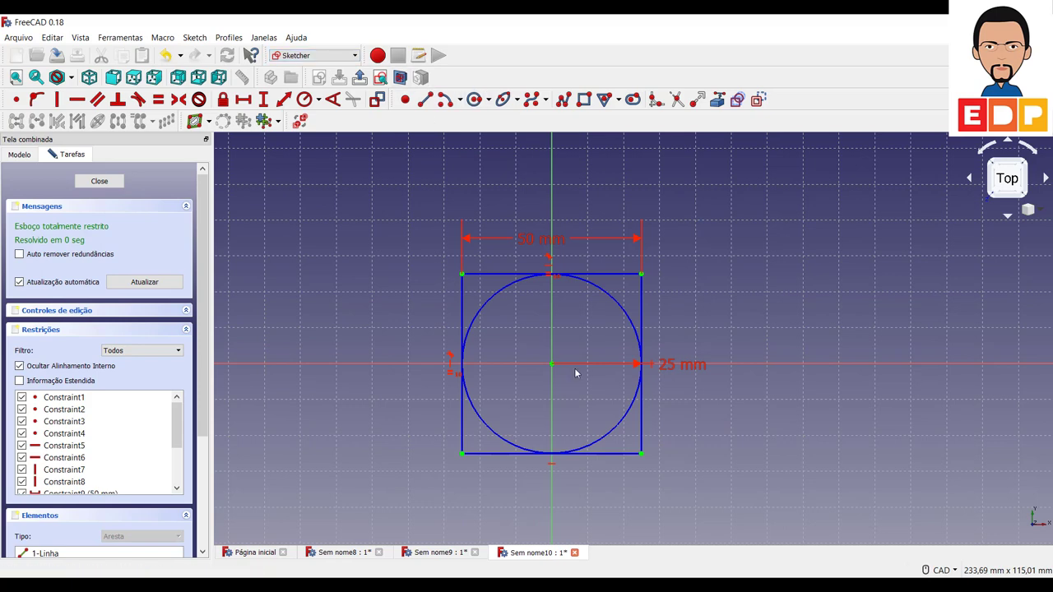
scroll(573, 375, up, 4)
scroll(573, 375, down, 4)
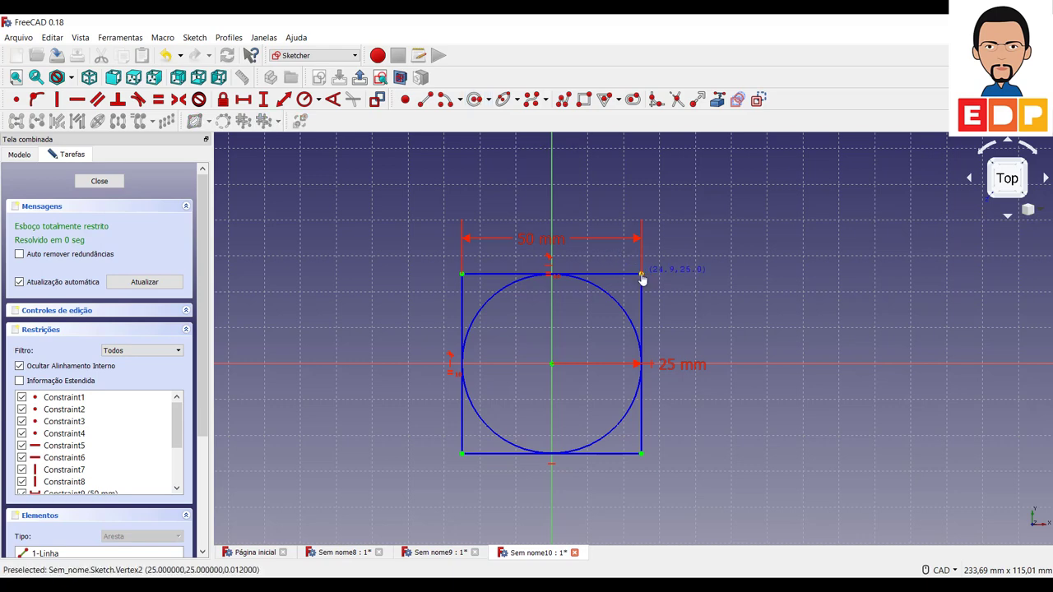
Draw four circles centred on the square's corners, each sized to touch the big circle
click(641, 274)
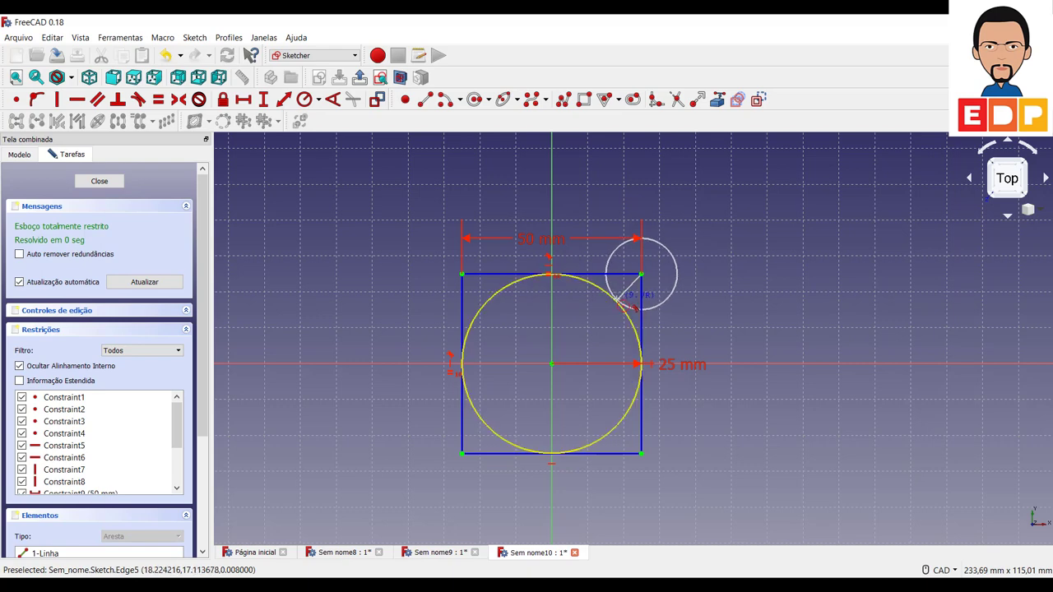
click(622, 305)
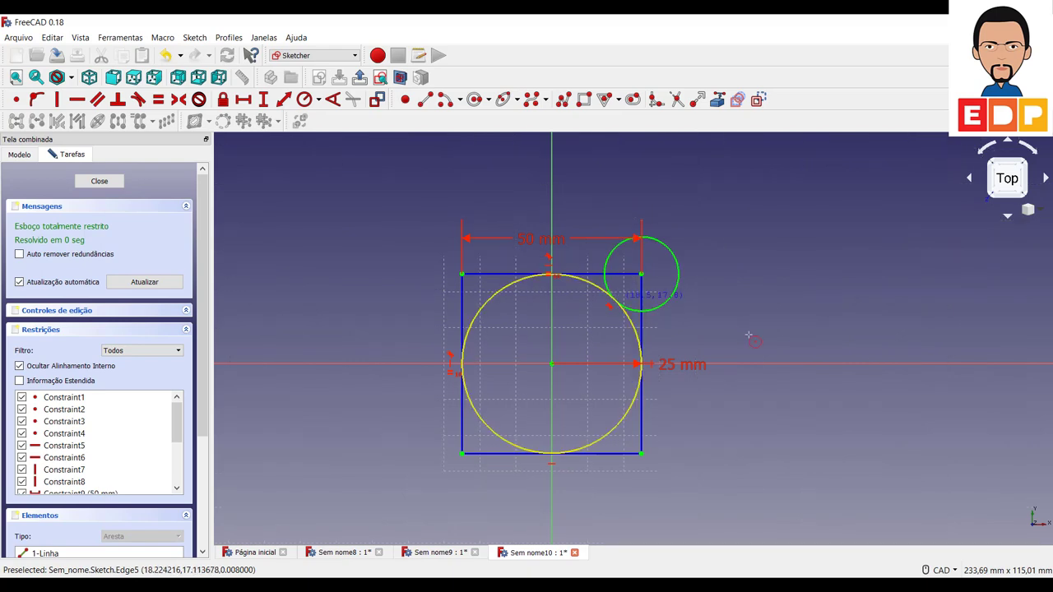
click(642, 454)
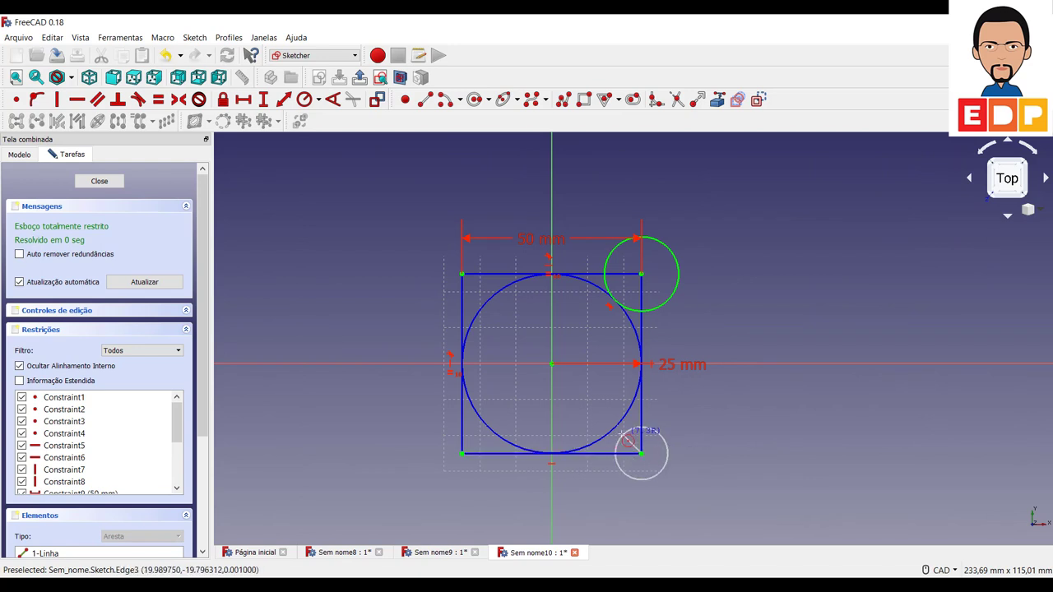
click(617, 433)
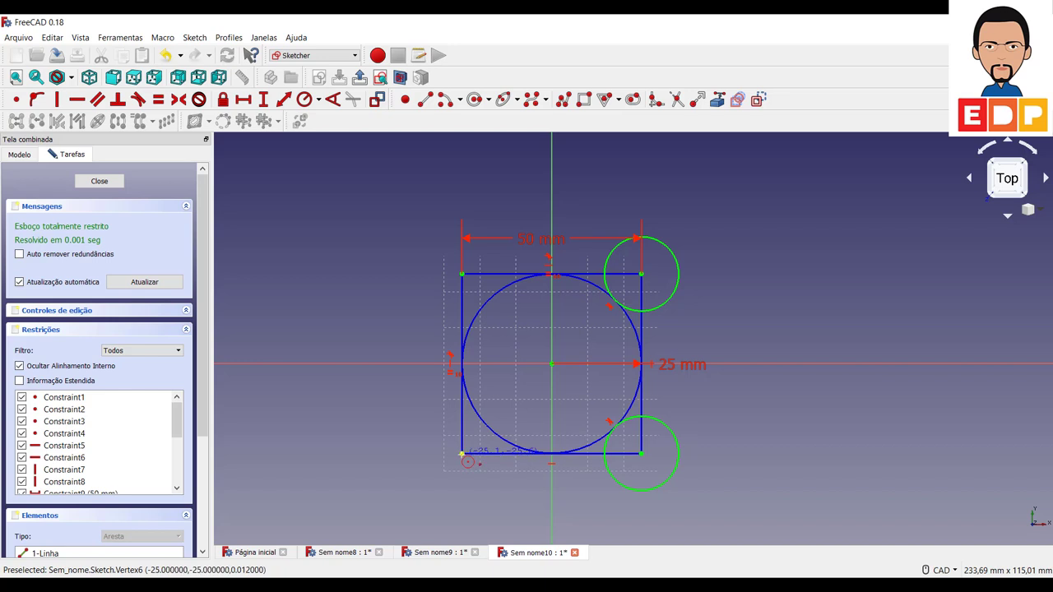
click(461, 454)
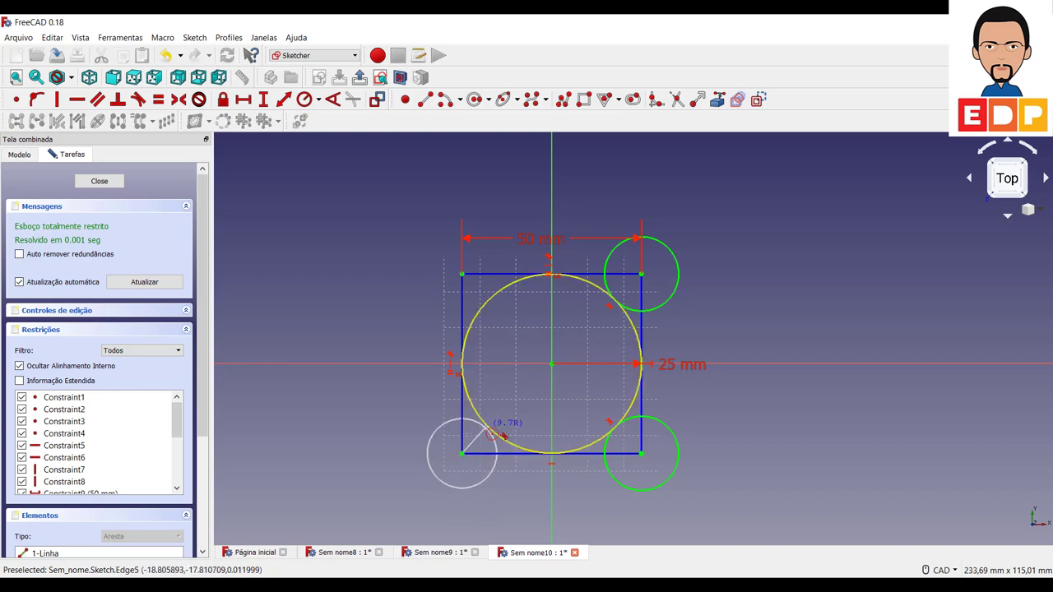
click(496, 433)
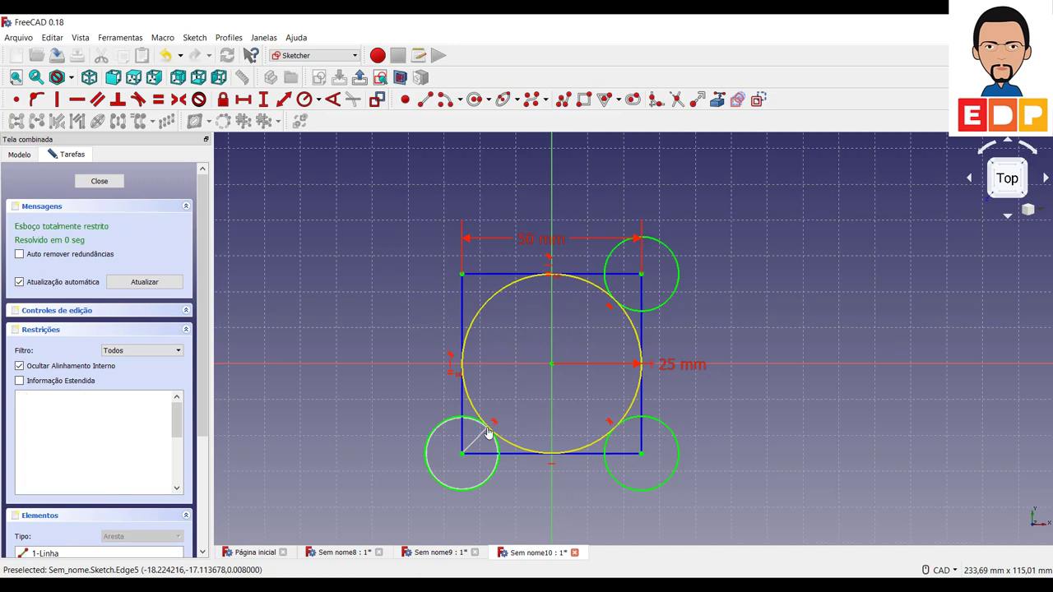
click(461, 274)
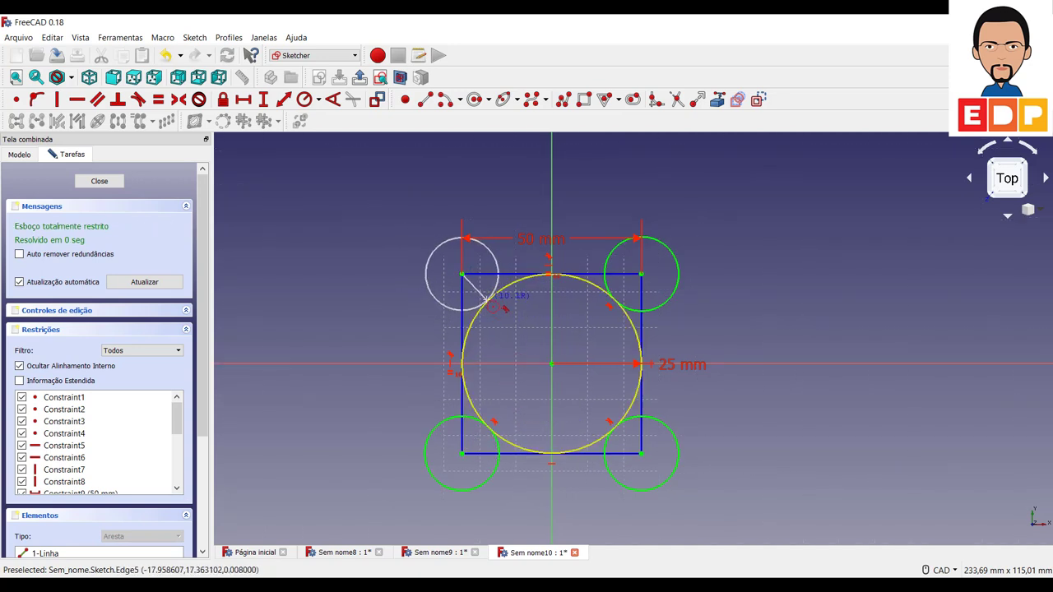
click(489, 301)
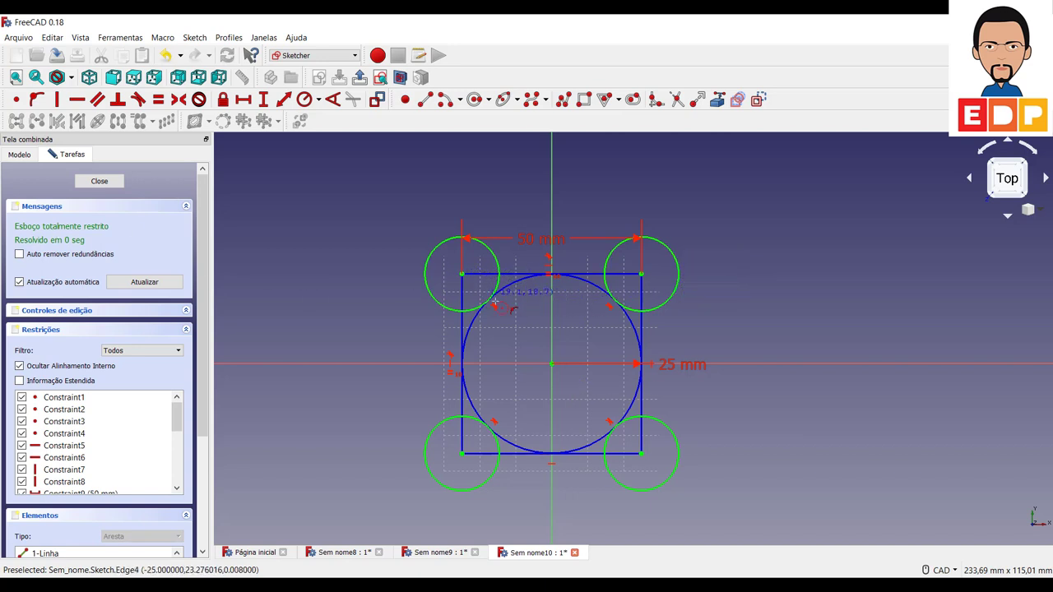
scroll(495, 304, up, 3)
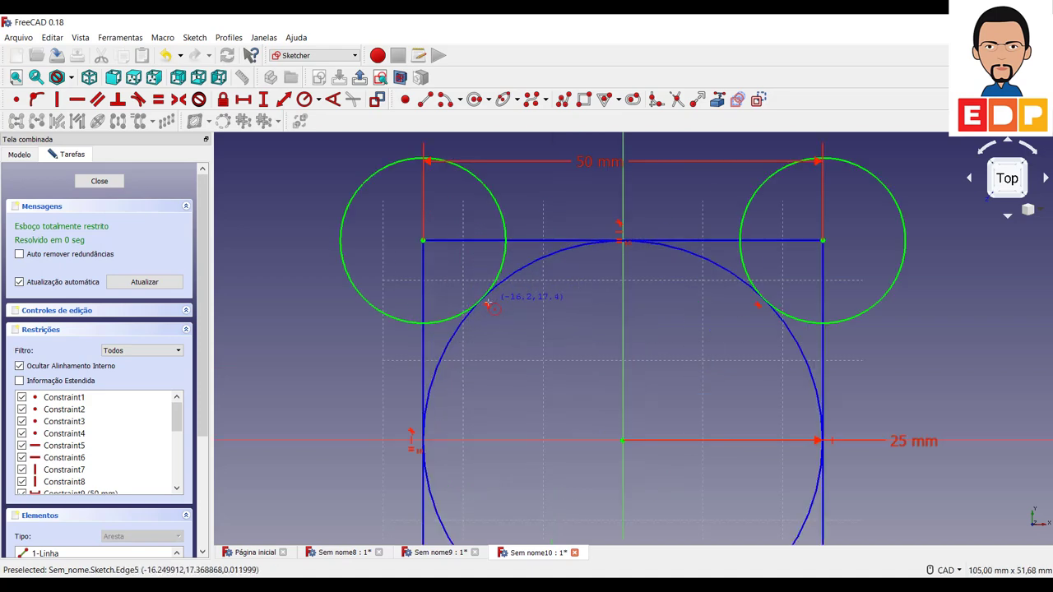
scroll(488, 304, down, 5)
scroll(489, 311, up, 2)
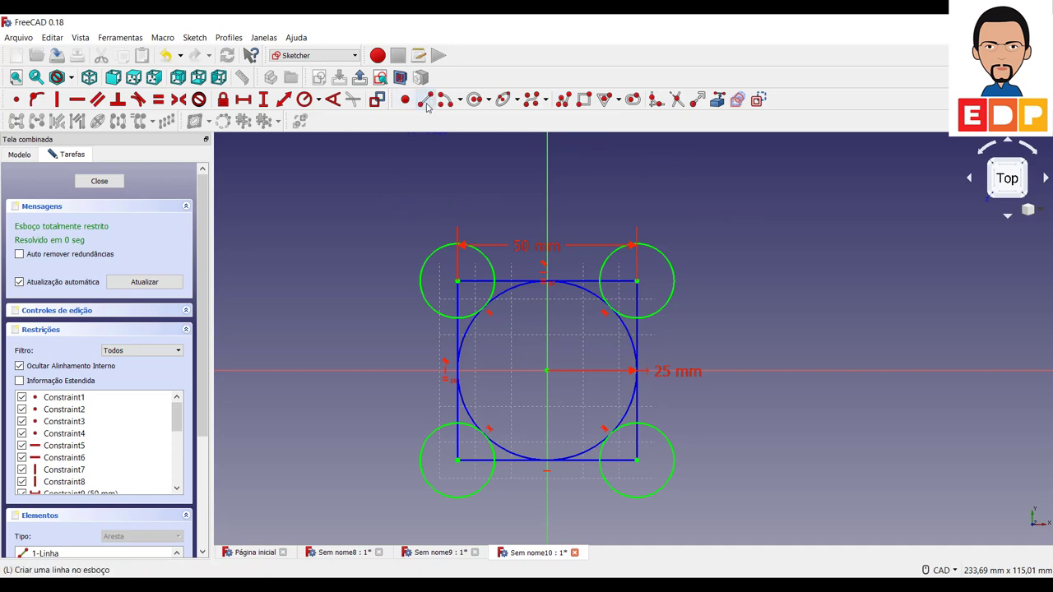
Draw two stacked horizontal lines from inside the top-left circle to inside the top-right circle
click(425, 101)
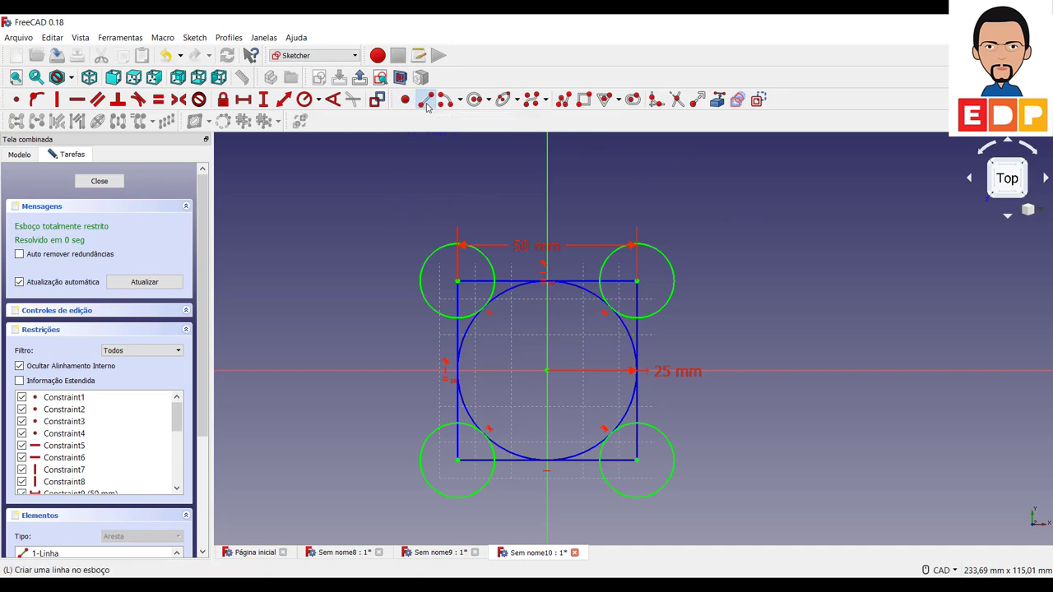
click(476, 268)
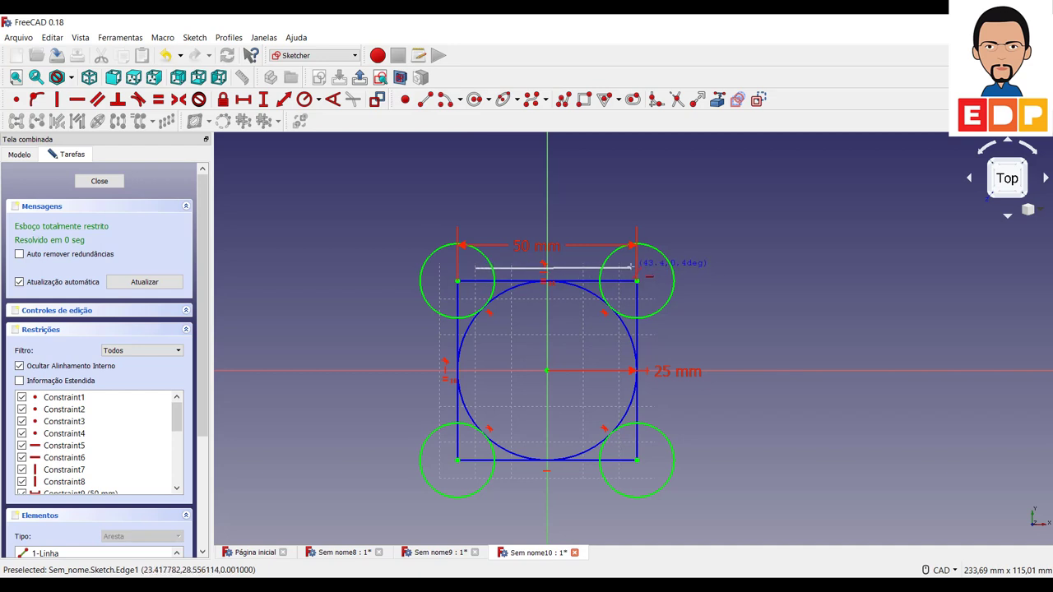
click(633, 272)
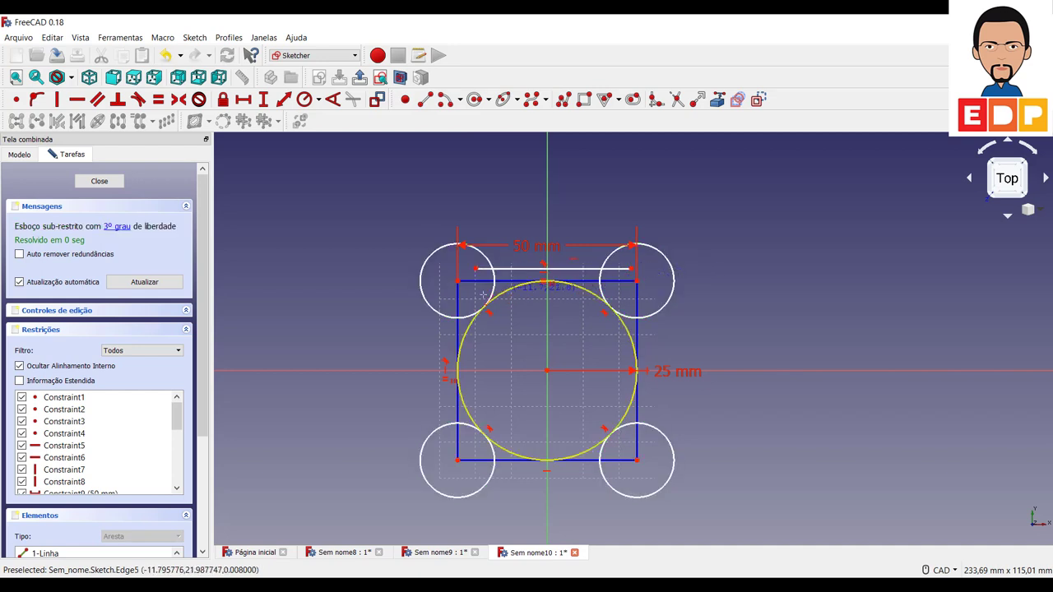
click(477, 289)
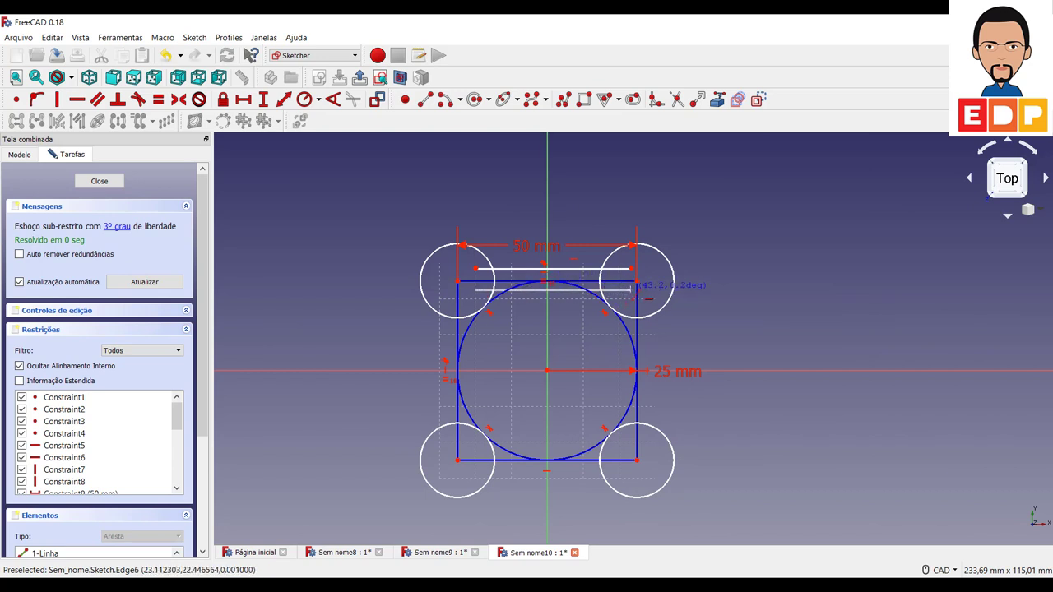
click(632, 295)
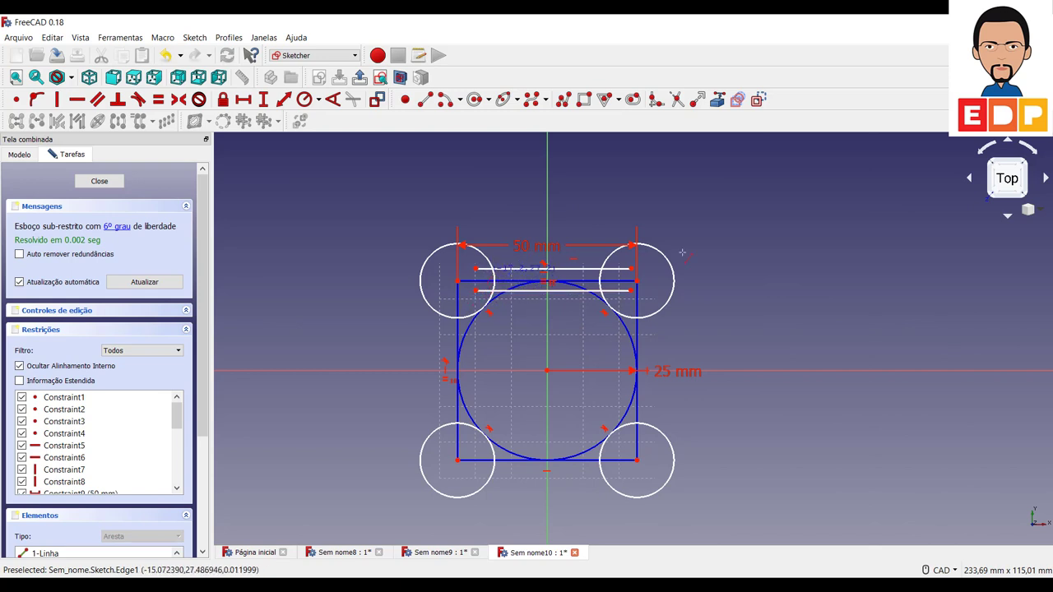
Trim the line ends and the arc between them inside the top-right circle
right_click(784, 254)
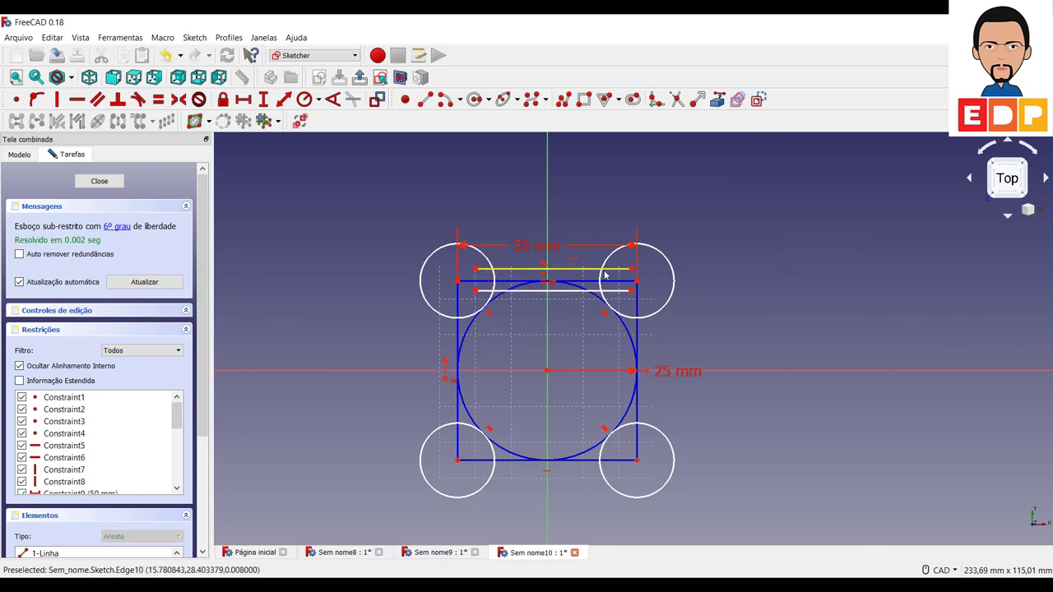
click(676, 100)
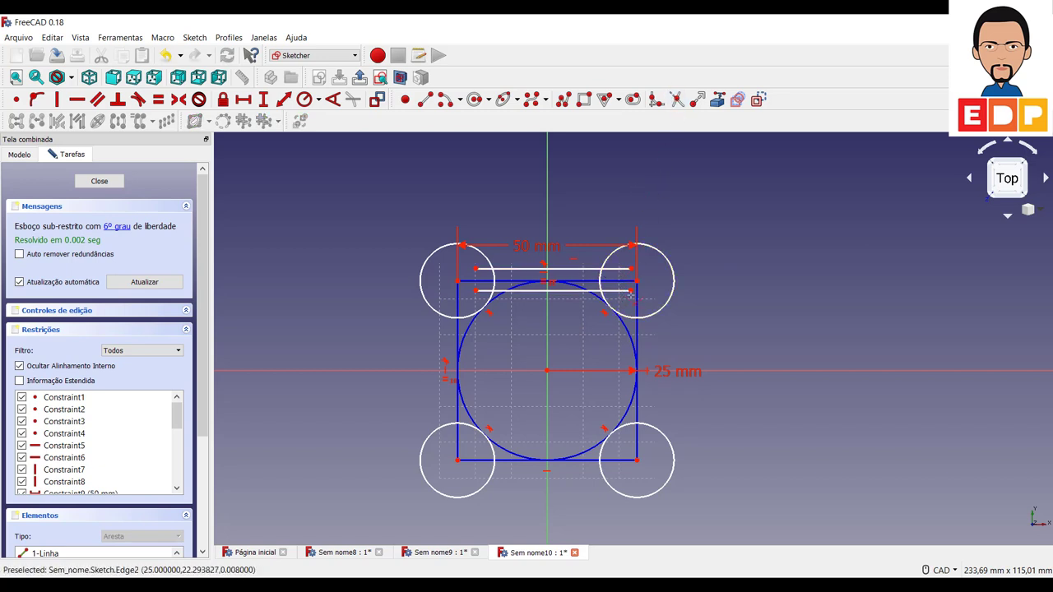
click(617, 269)
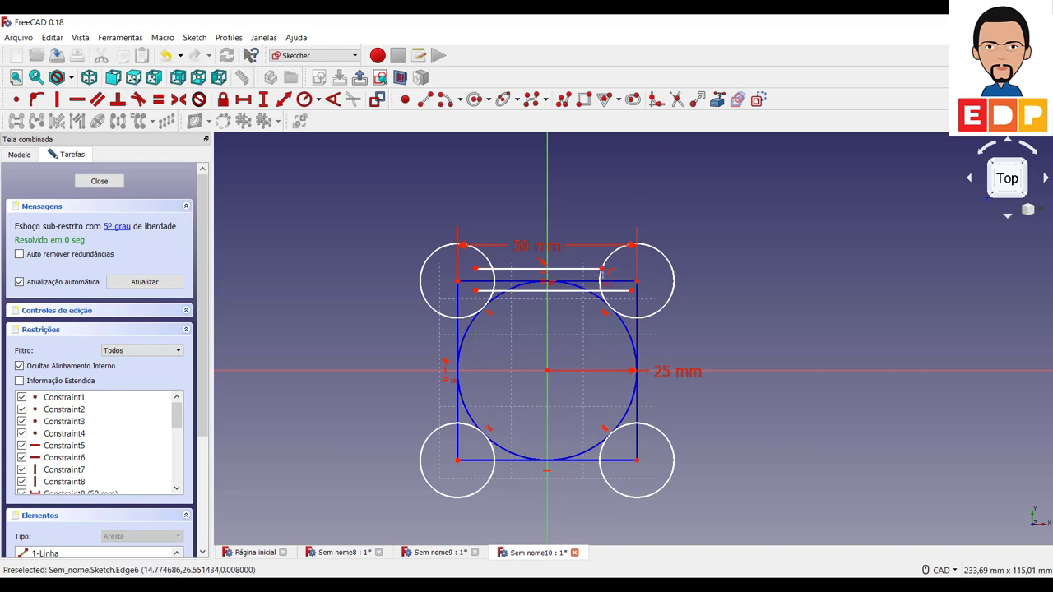
click(606, 271)
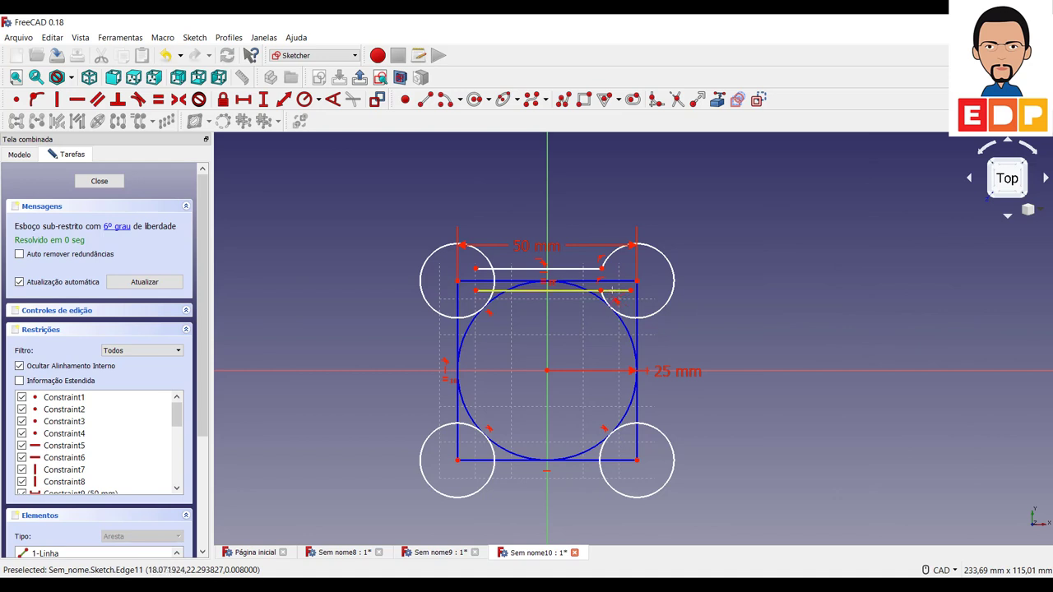
click(612, 293)
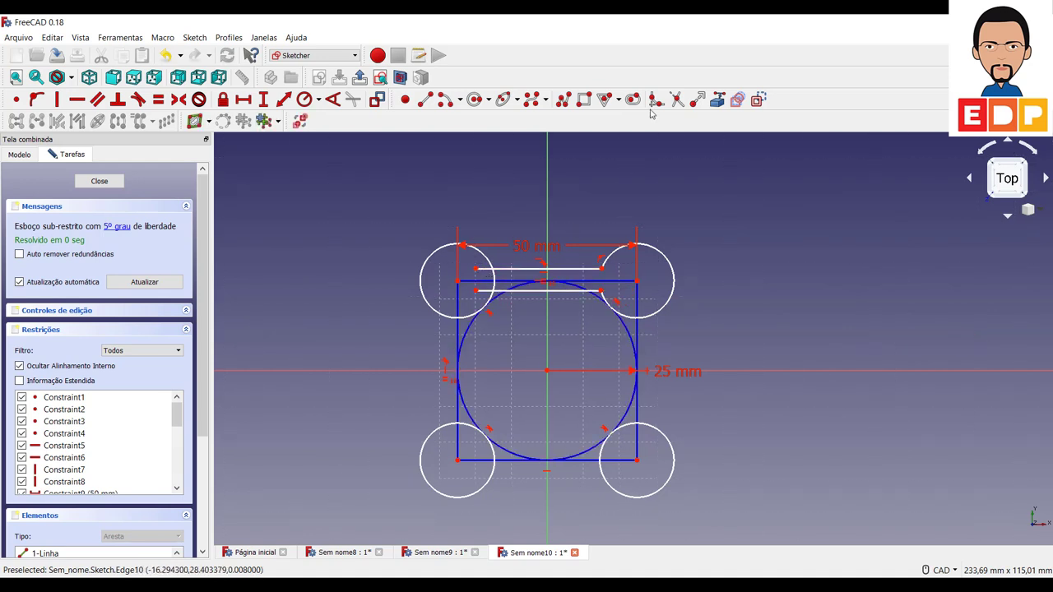
Trim the line ends and arc inside the top-left circle, then select both bridge lines
click(676, 99)
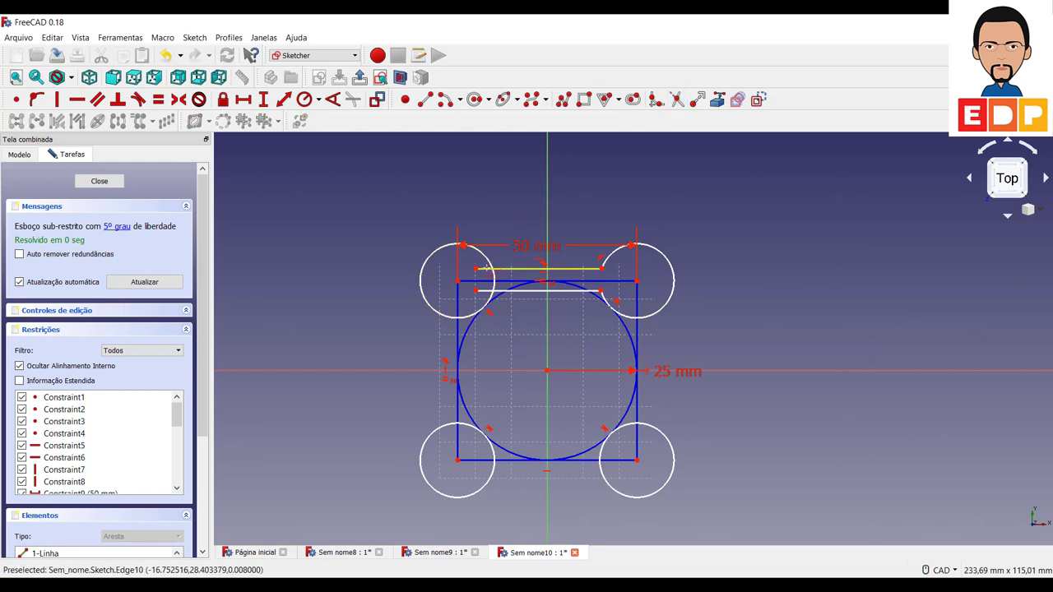
click(487, 272)
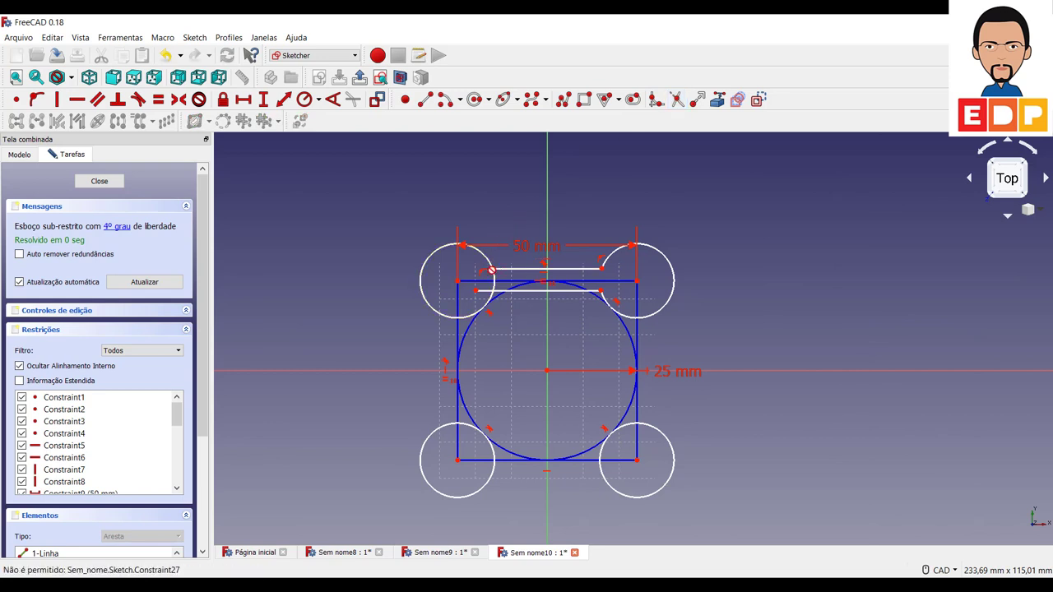
click(492, 287)
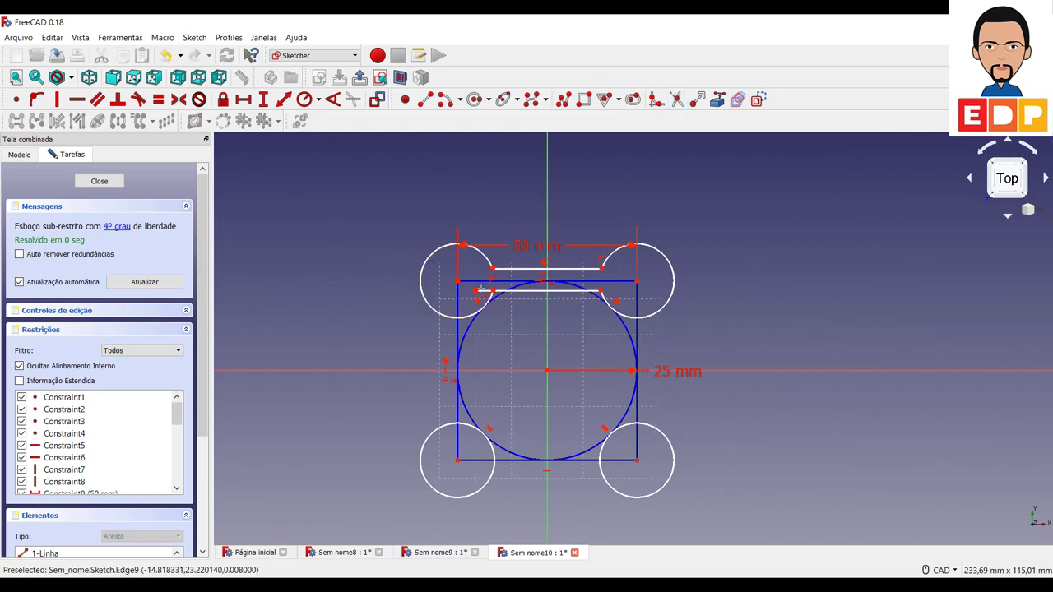
click(482, 290)
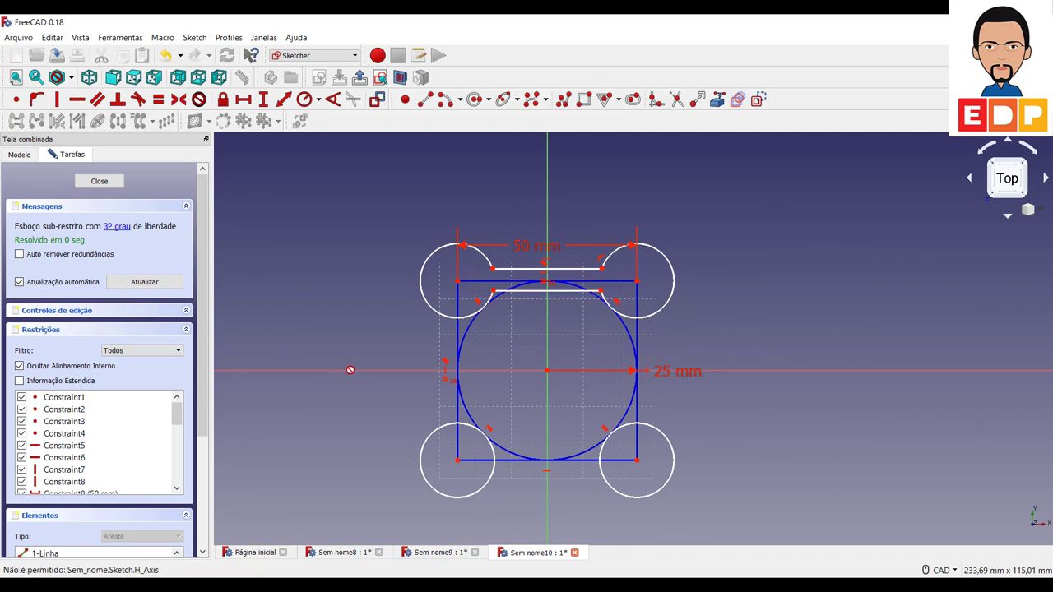
right_click(587, 277)
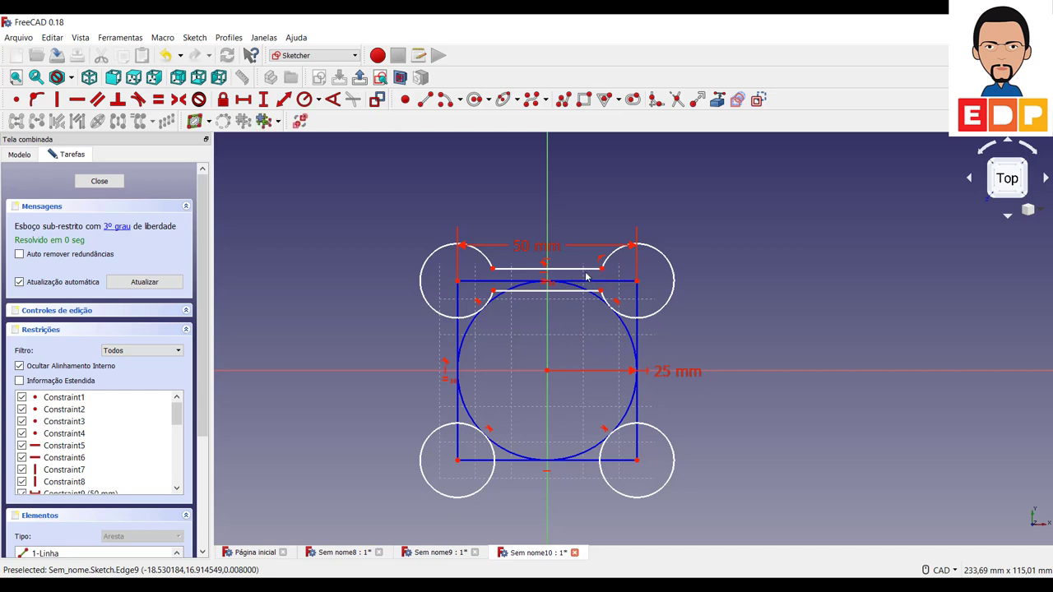
click(586, 274)
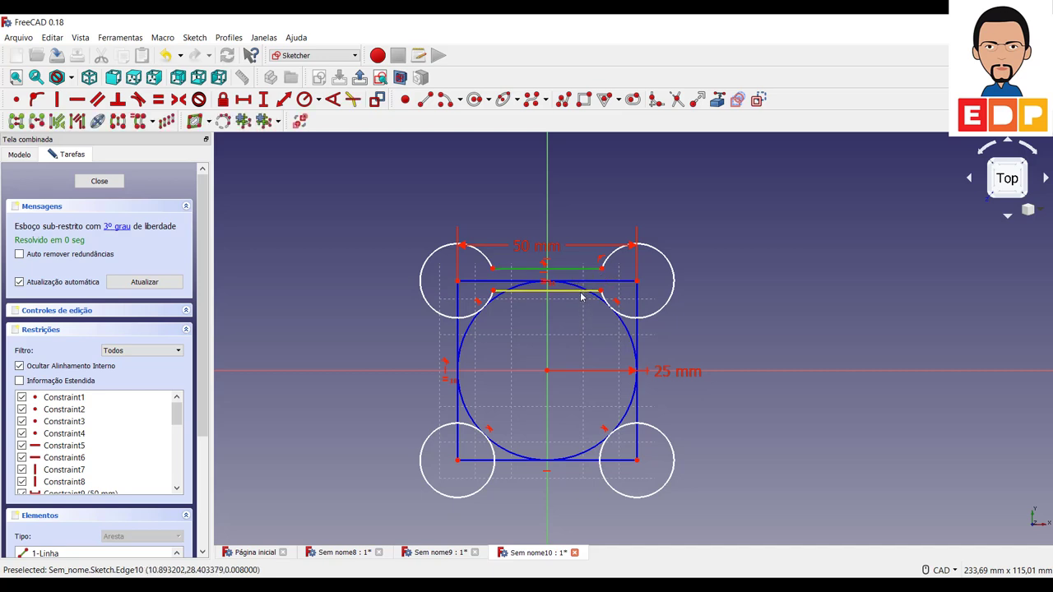
click(576, 296)
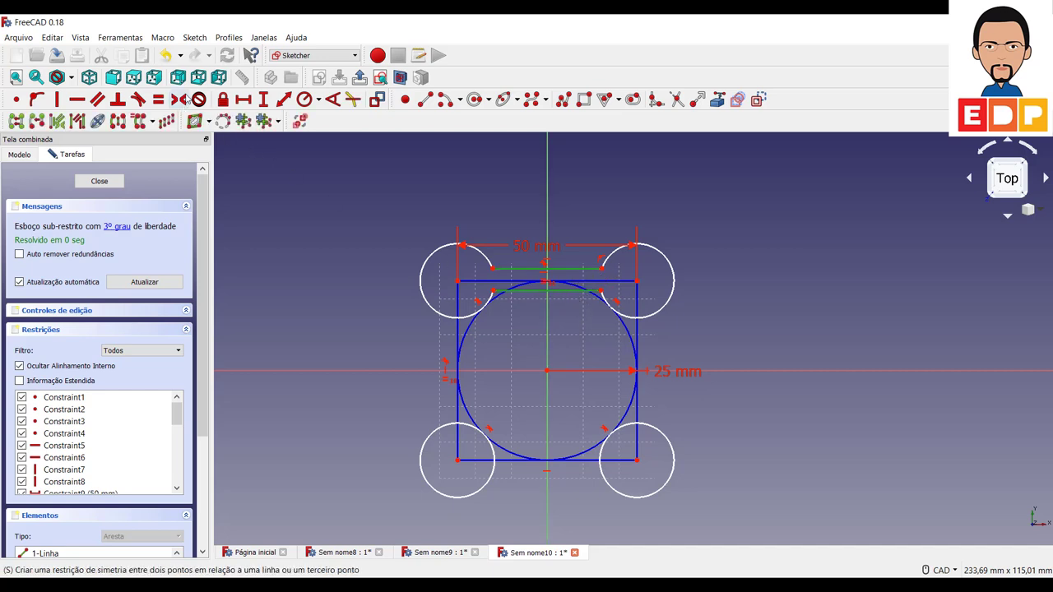
Make the two bridge lines symmetric and set a 5 mm gap between them
click(178, 99)
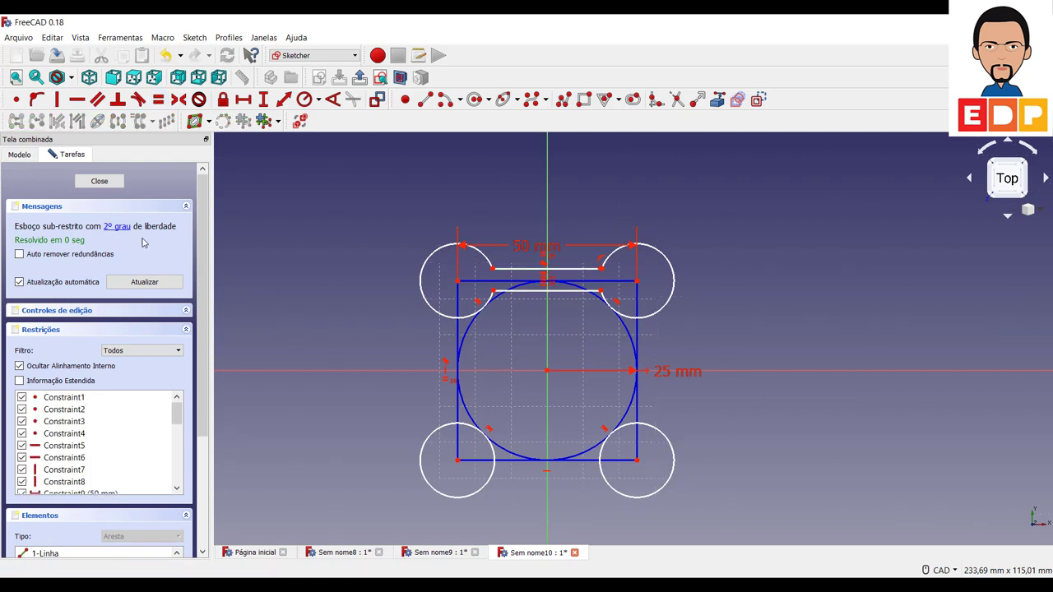
click(492, 290)
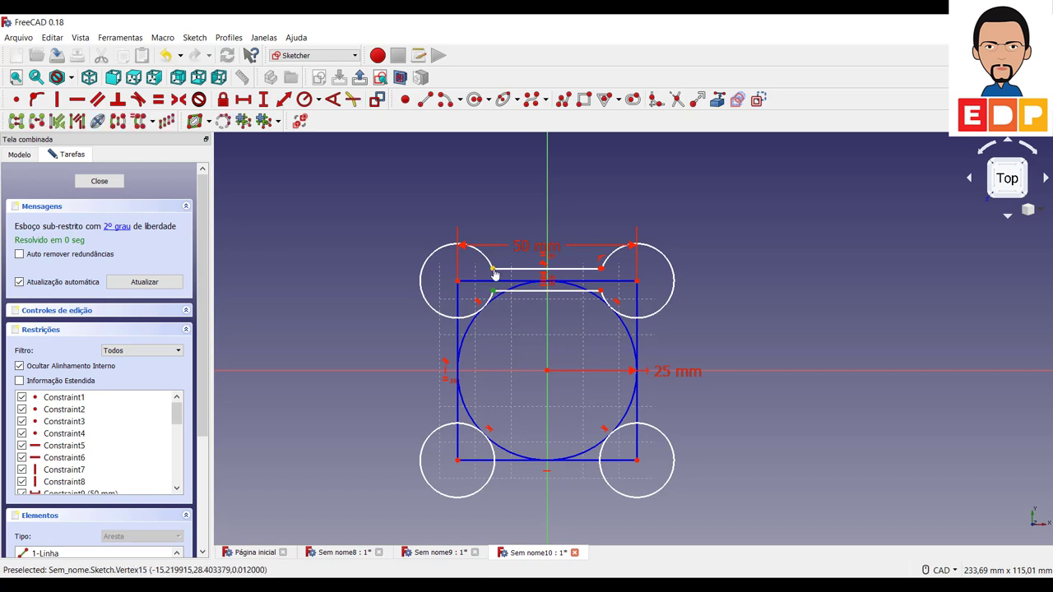
click(494, 272)
click(263, 100)
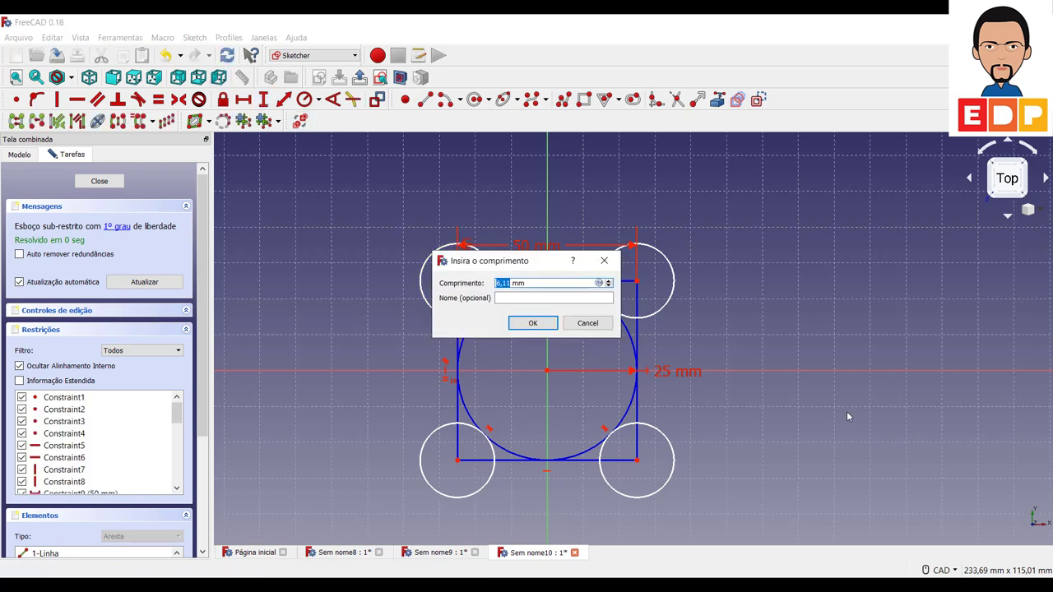
key(Return)
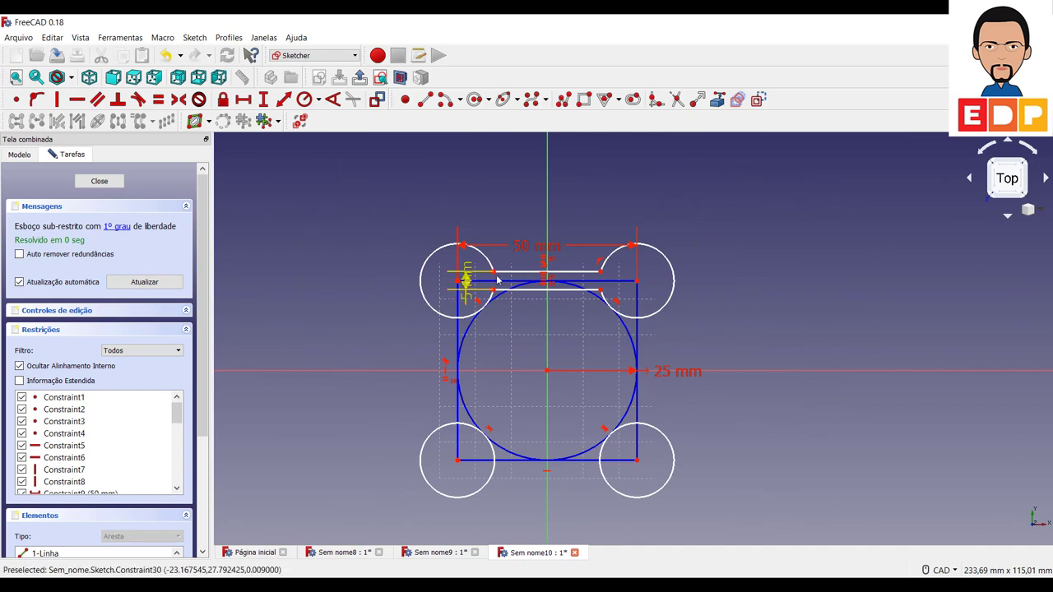
mouse_move(529, 290)
mouse_down()
mouse_move(542, 301)
mouse_move(500, 277)
mouse_up()
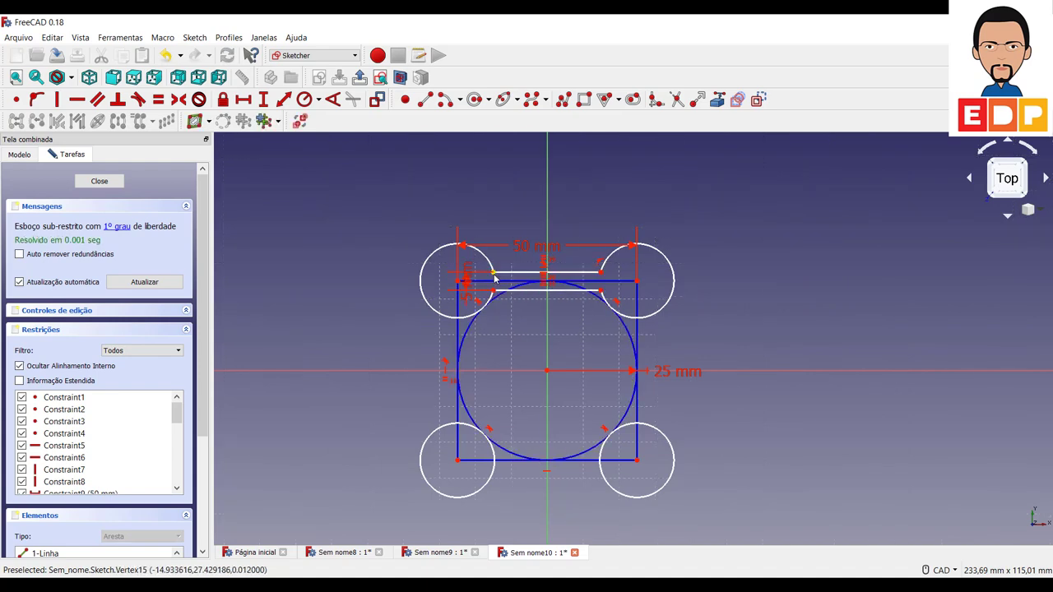
Add a 5 mm vertical distance at the square's top-left corner
click(494, 278)
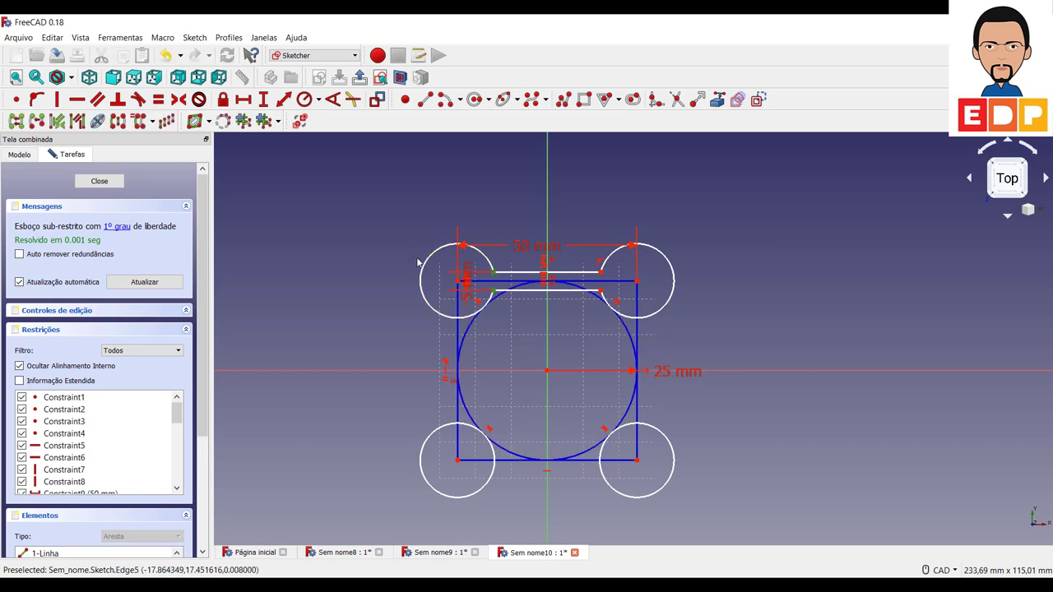
click(263, 100)
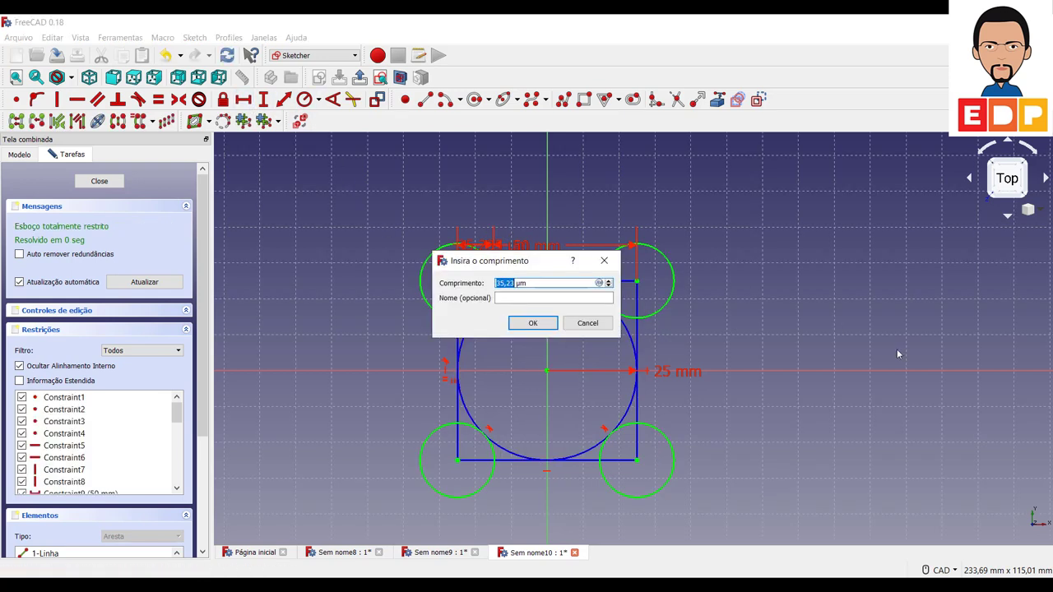
text(5)
key(Return)
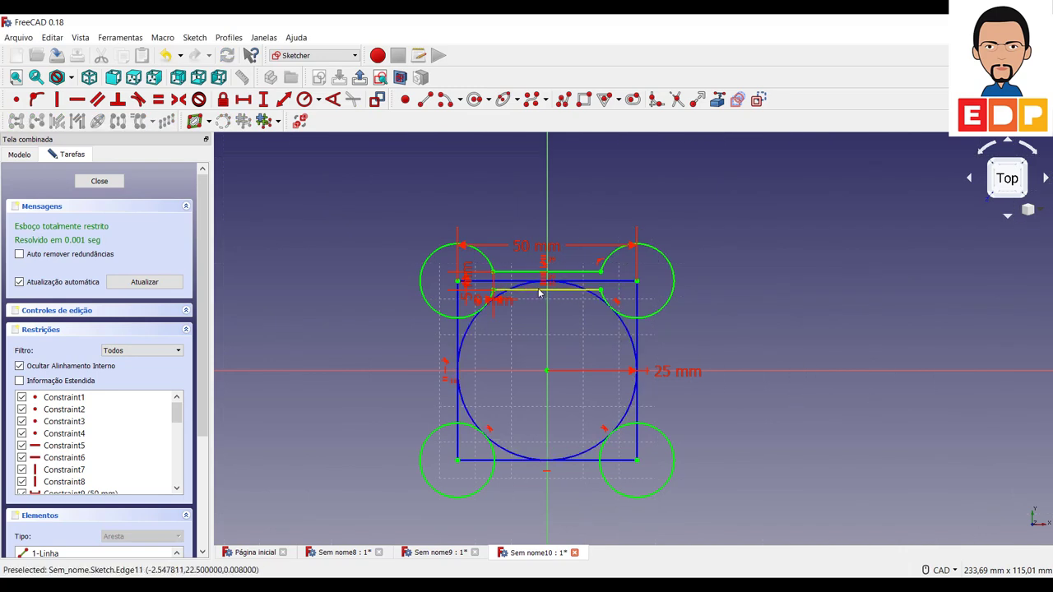
Drag the bridge dimension labels and the 50 mm label clear of the geometry
scroll(584, 318, up, 2)
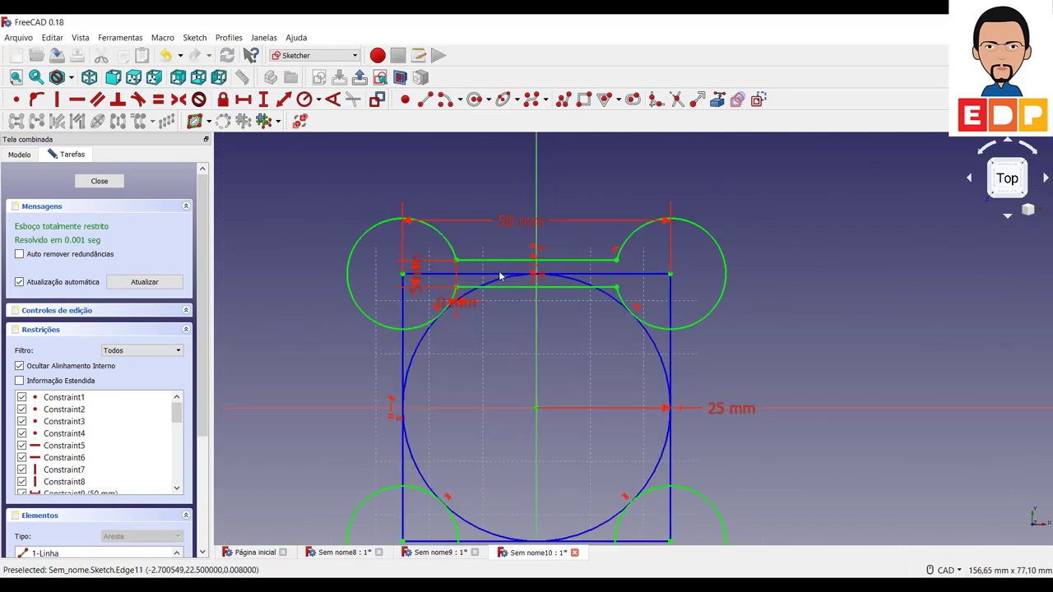
scroll(592, 318, down, 4)
scroll(593, 318, up, 1)
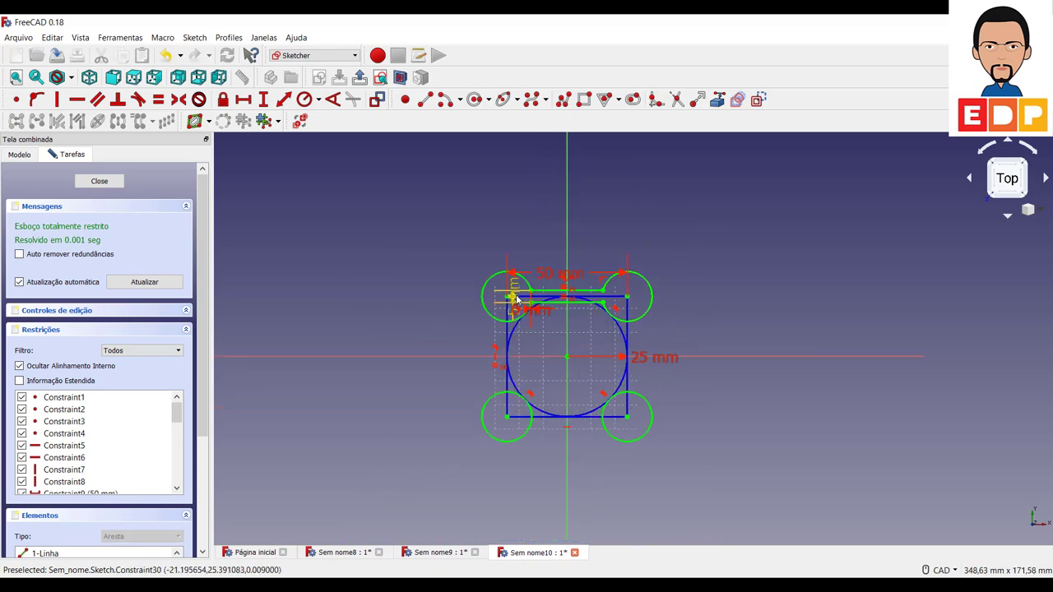
drag(526, 304, 434, 311)
drag(533, 309, 537, 201)
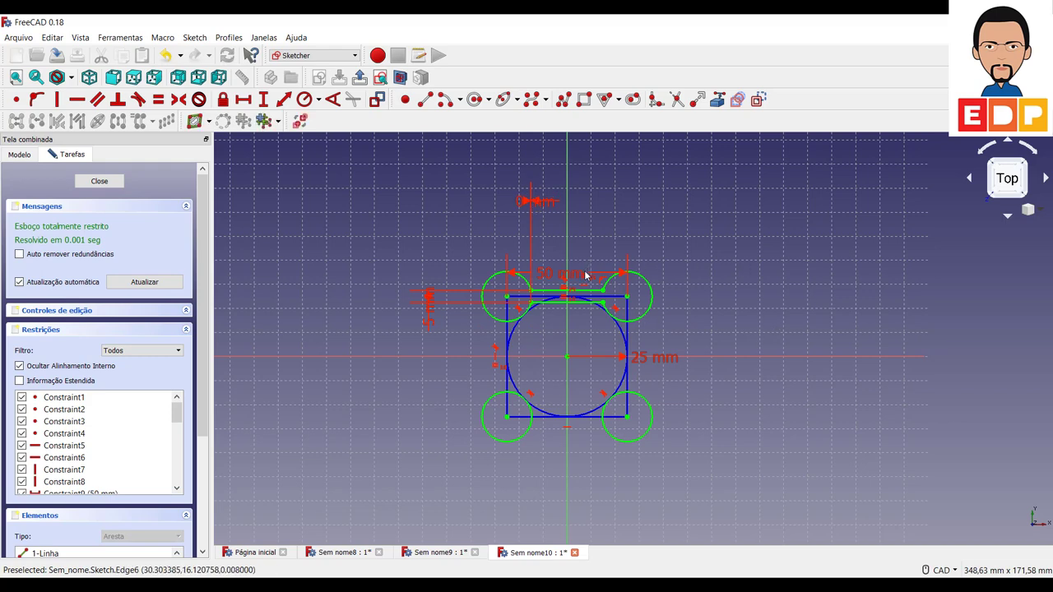
drag(586, 275, 599, 233)
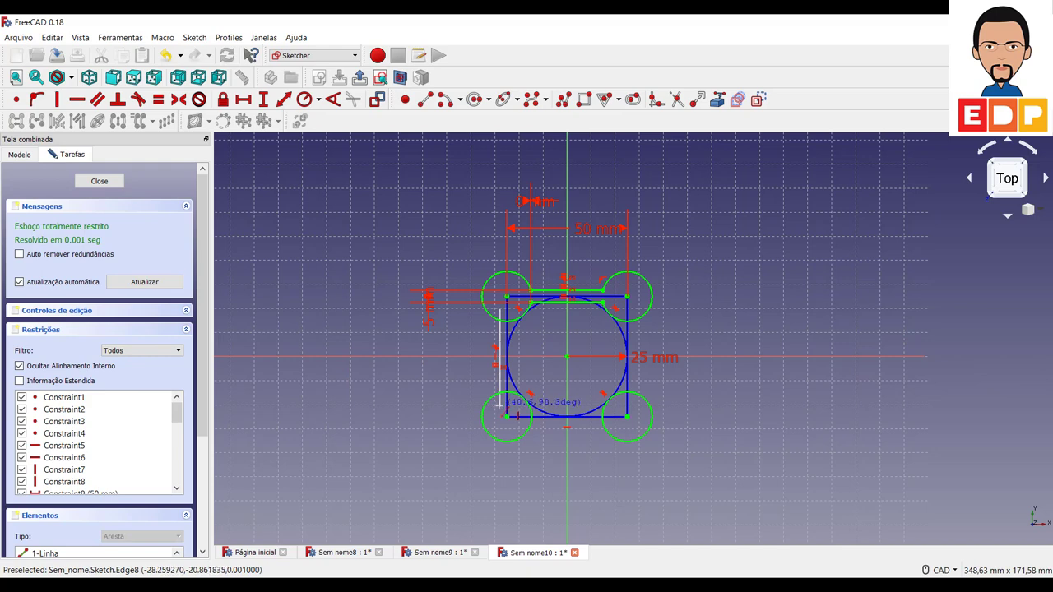
Draw parallel line pairs beside the square's left, right and bottom edges
click(498, 403)
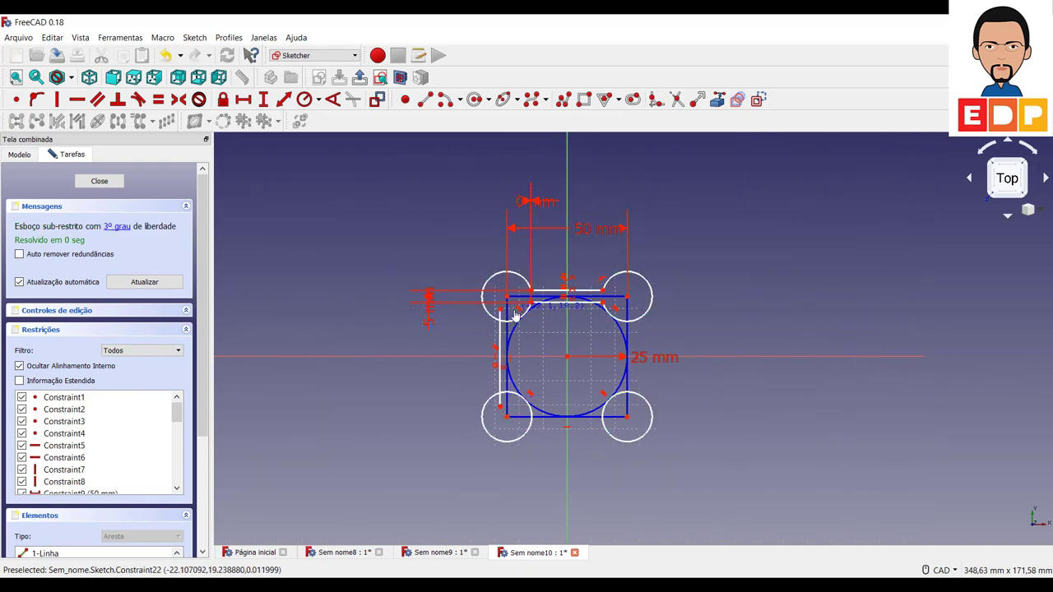
click(512, 406)
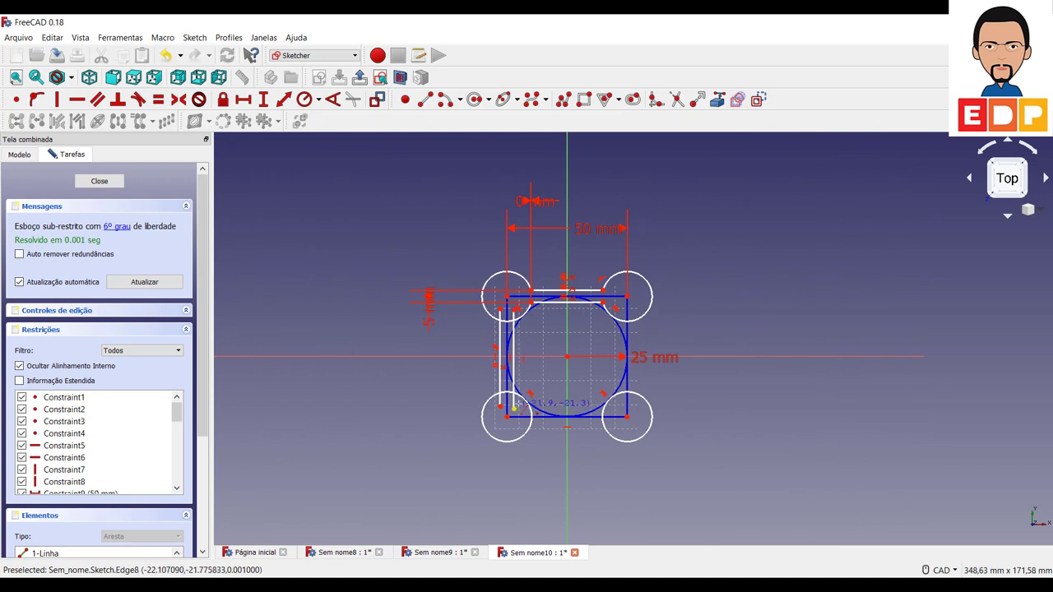
click(619, 310)
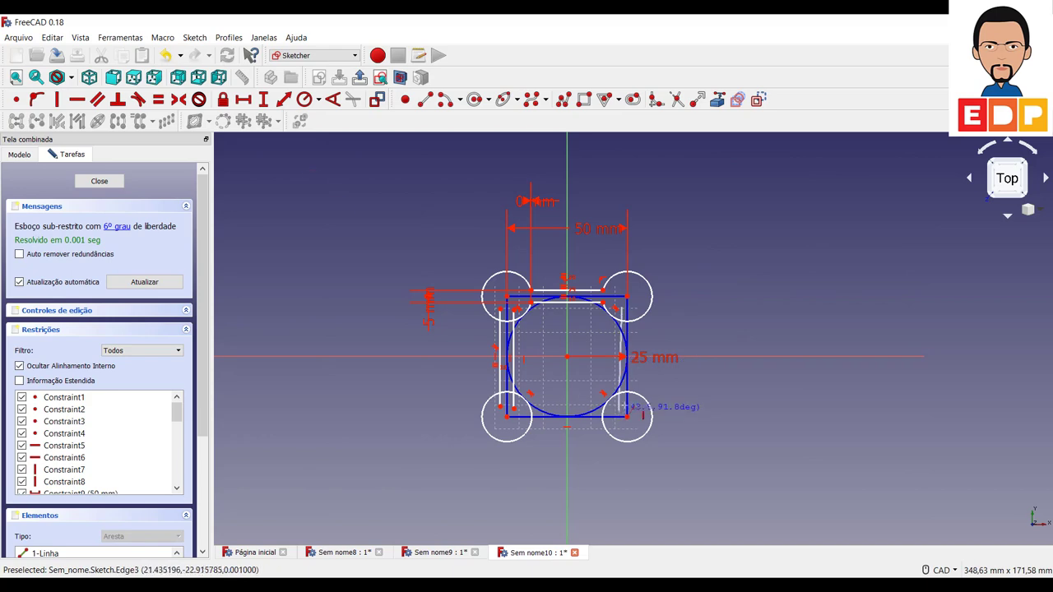
click(623, 412)
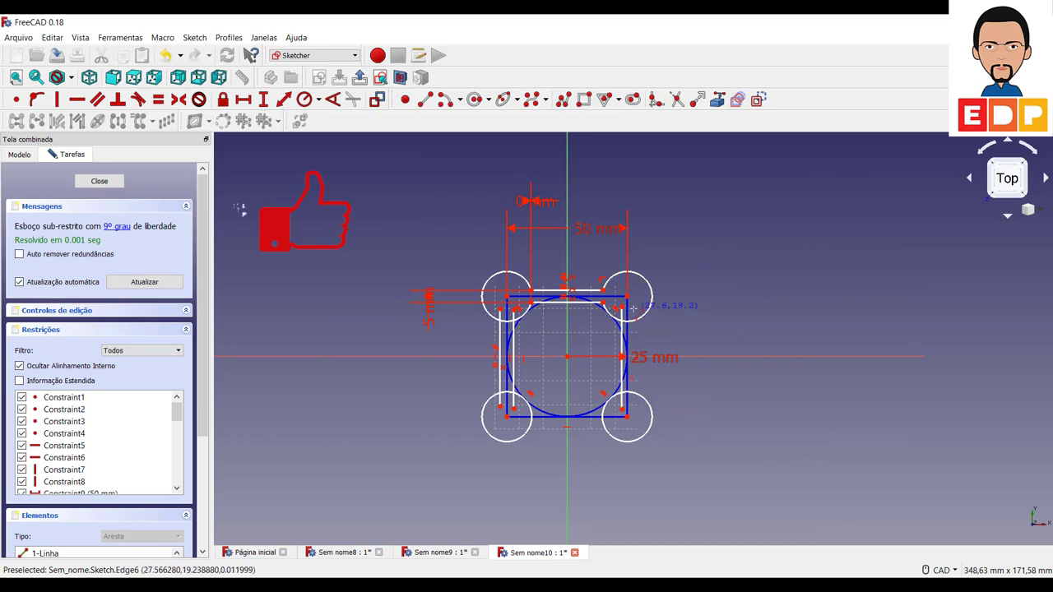
click(634, 306)
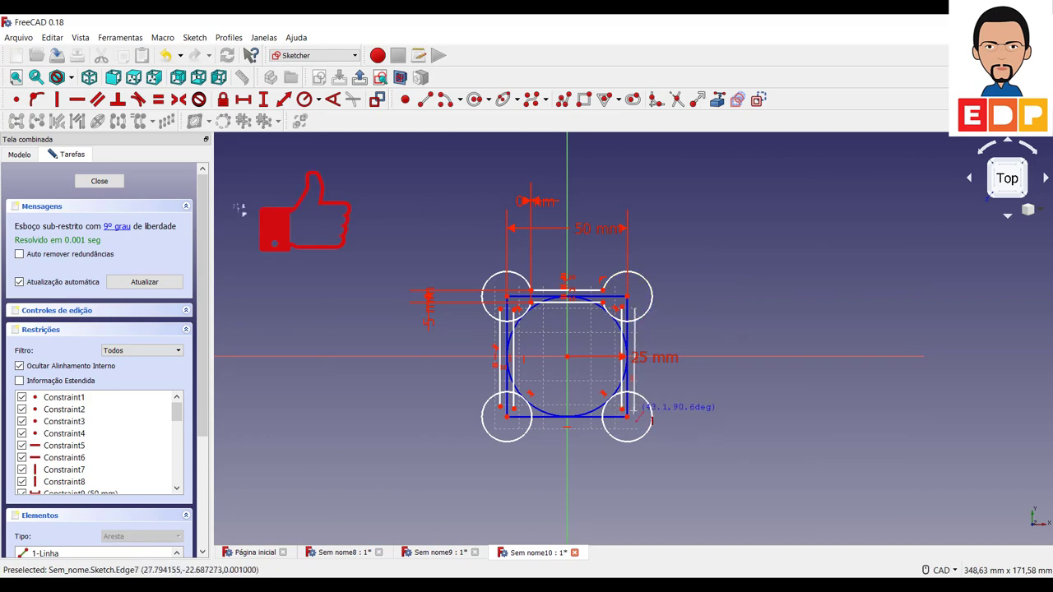
click(634, 410)
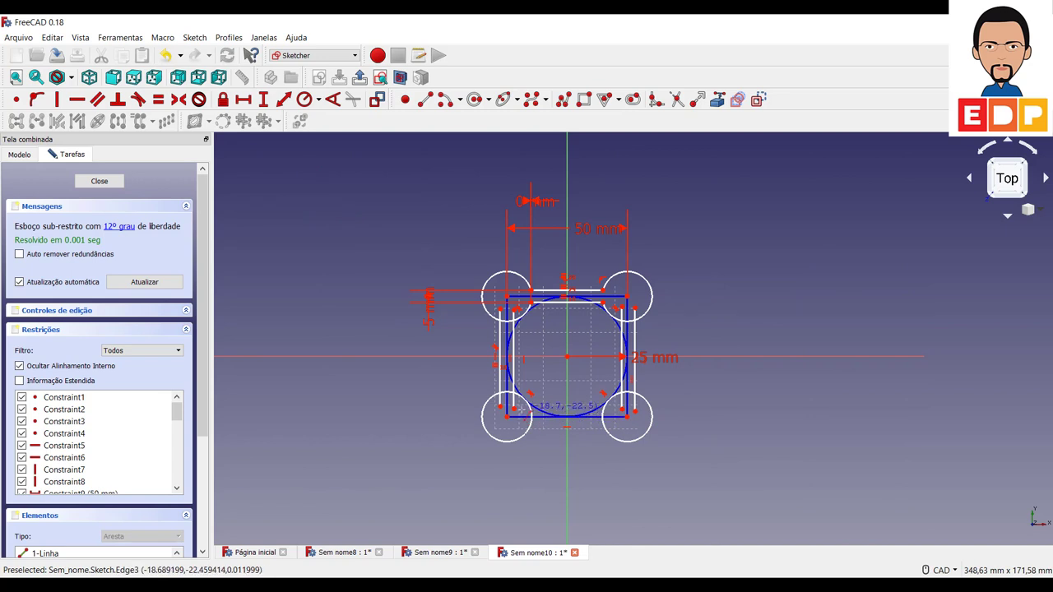
click(545, 412)
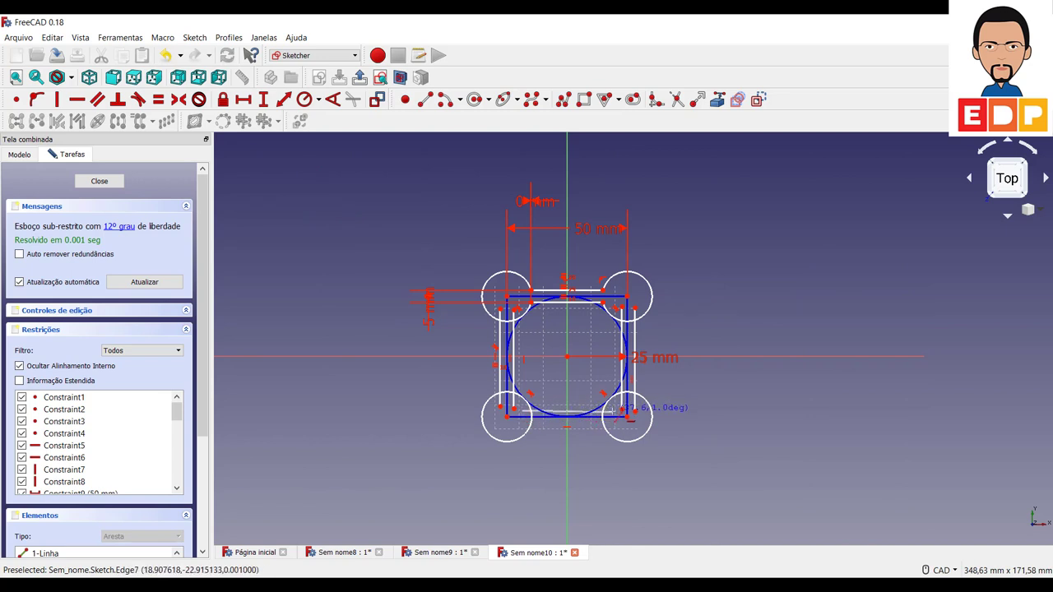
click(617, 411)
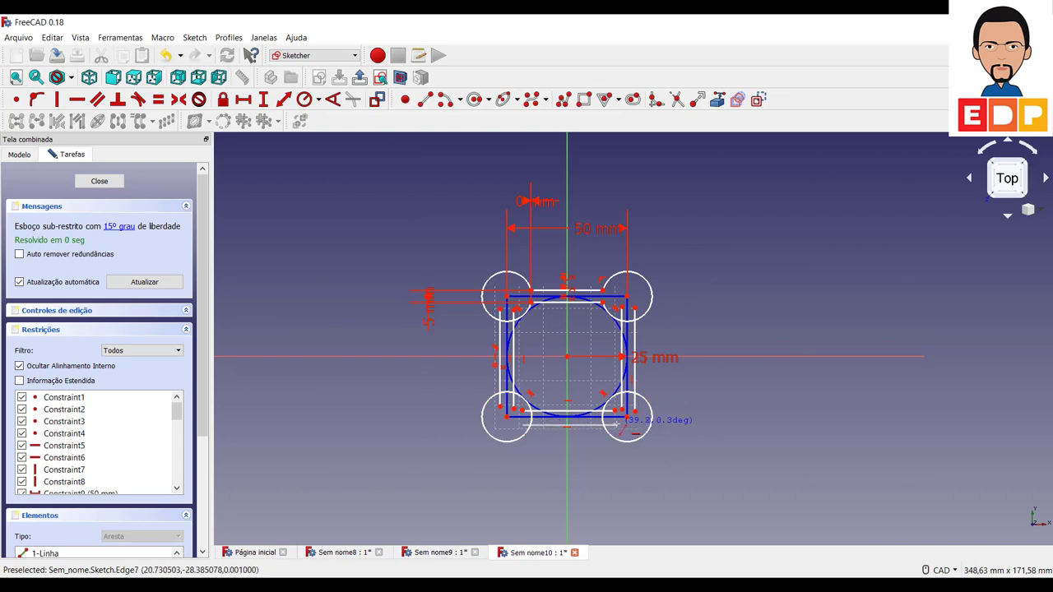
click(619, 421)
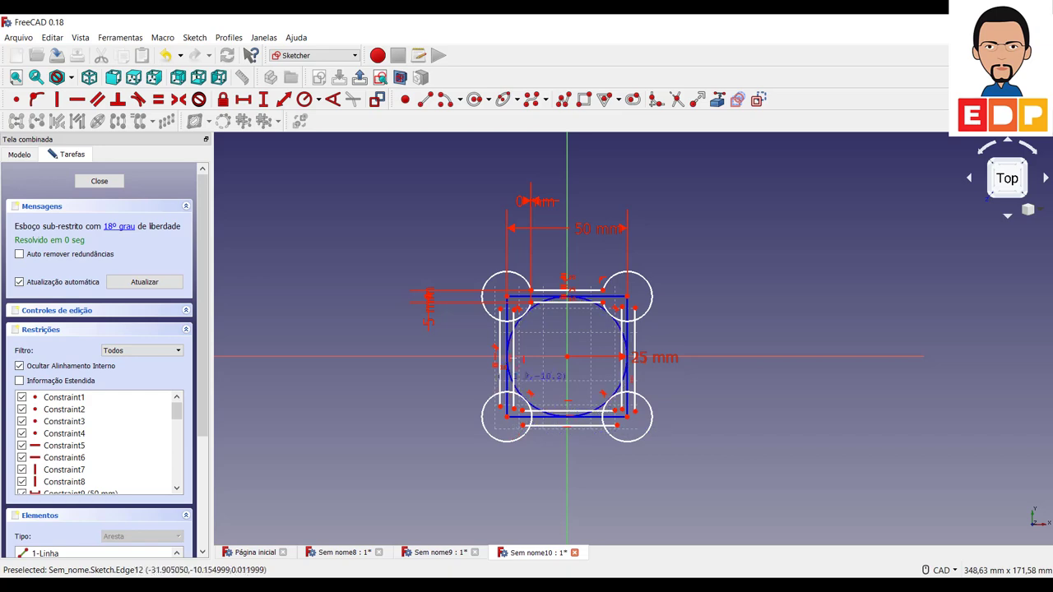
Extend both left-side lines to the top-left and bottom-left corner circles
scroll(529, 363, up, 6)
scroll(482, 362, down, 2)
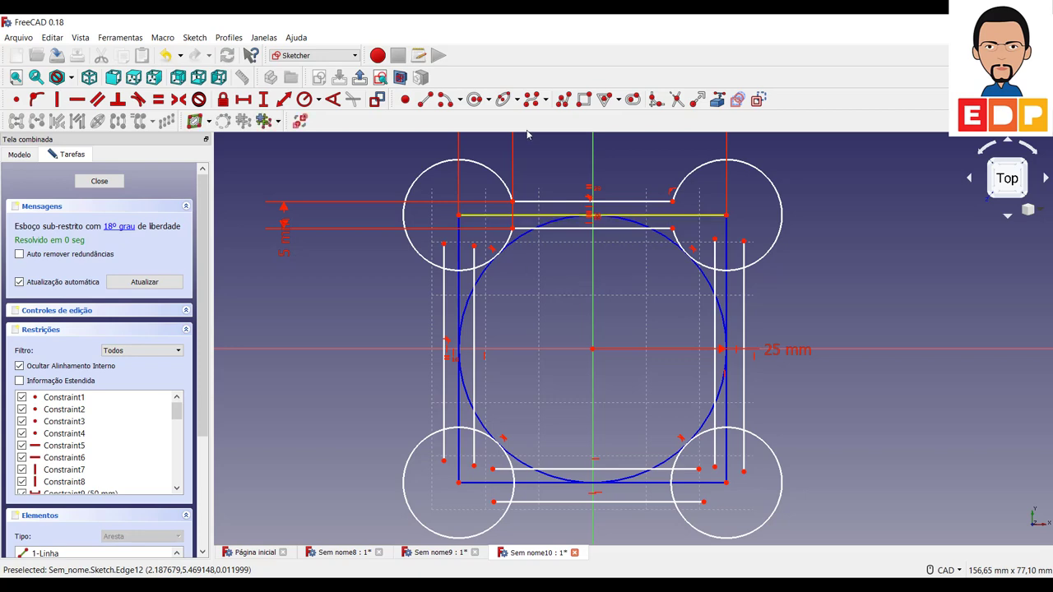
click(672, 101)
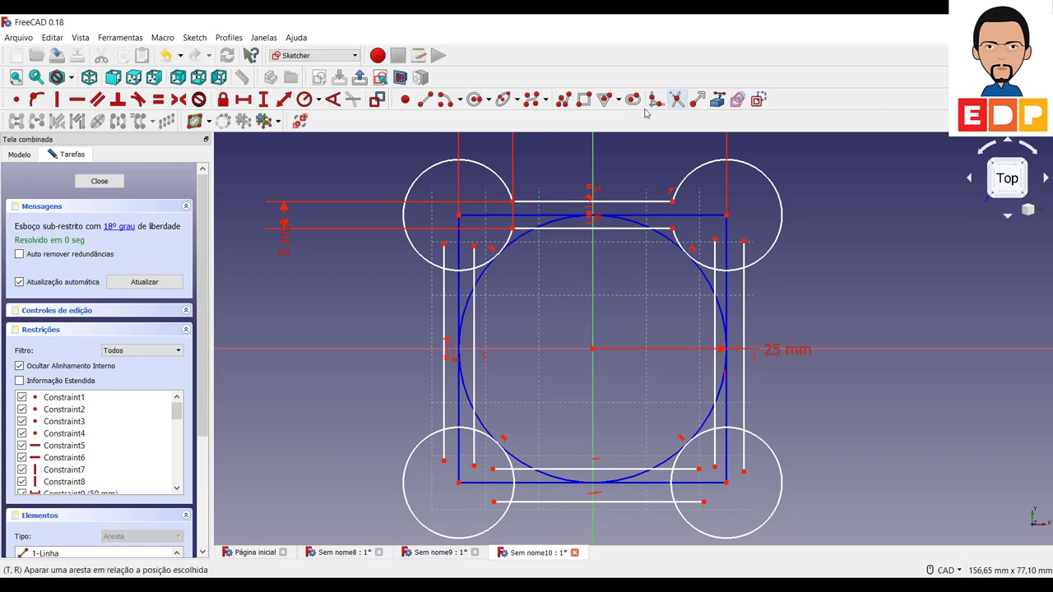
click(444, 262)
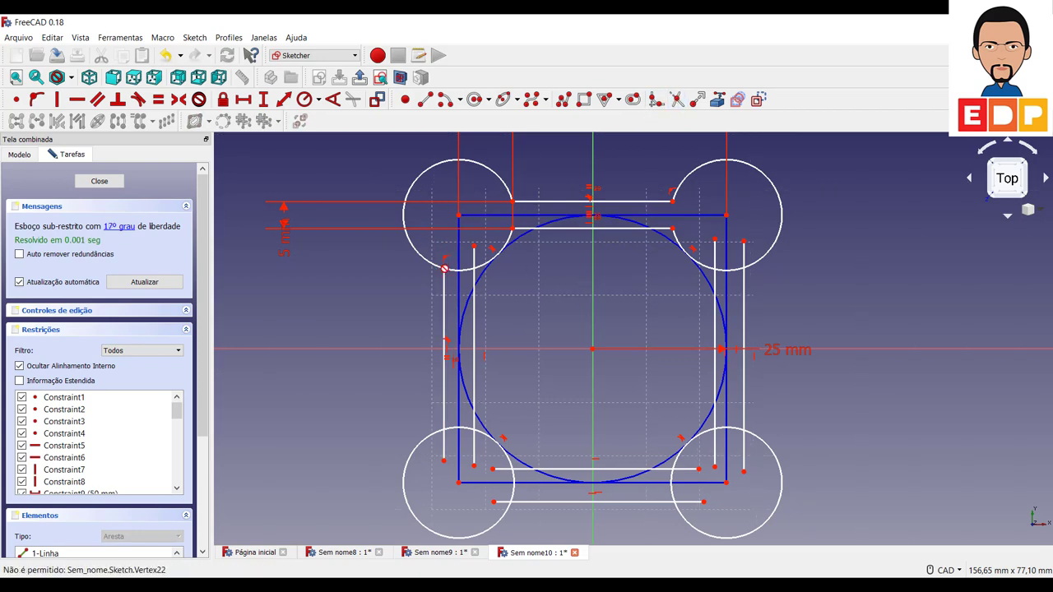
click(465, 269)
click(465, 269)
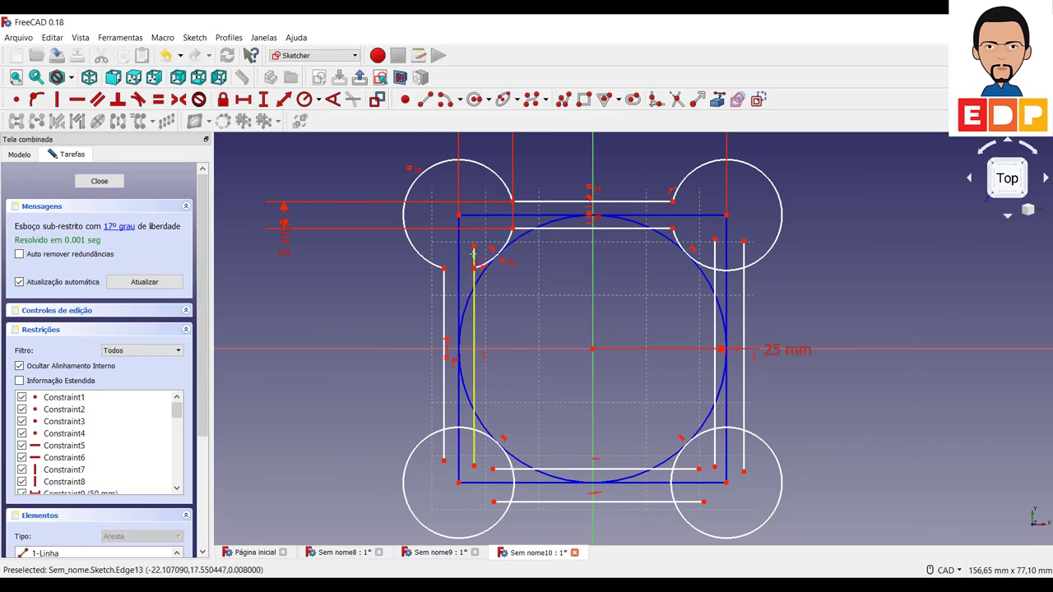
click(473, 395)
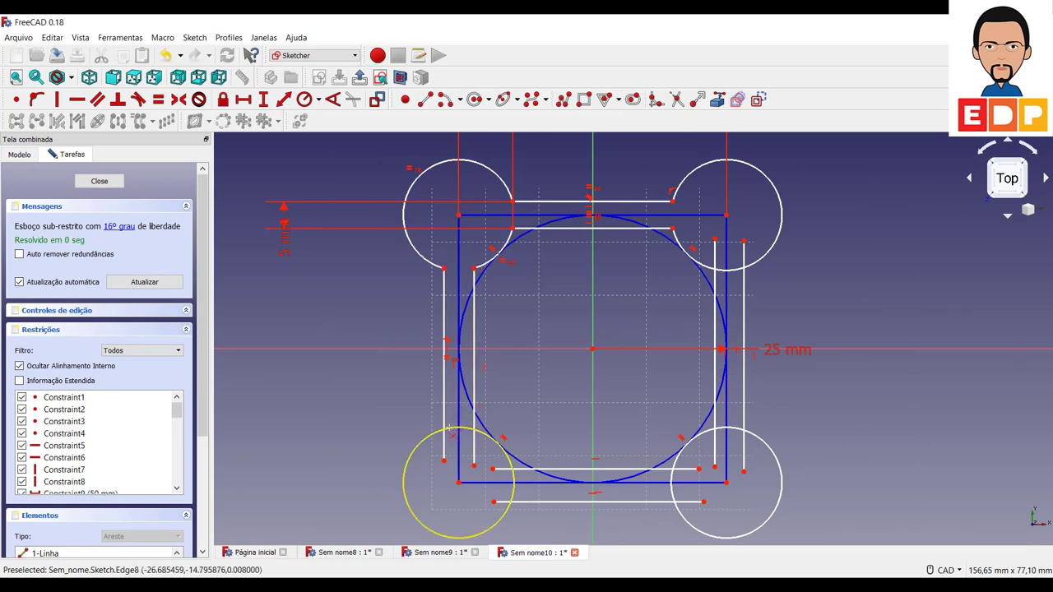
click(444, 448)
click(465, 432)
click(474, 448)
click(512, 469)
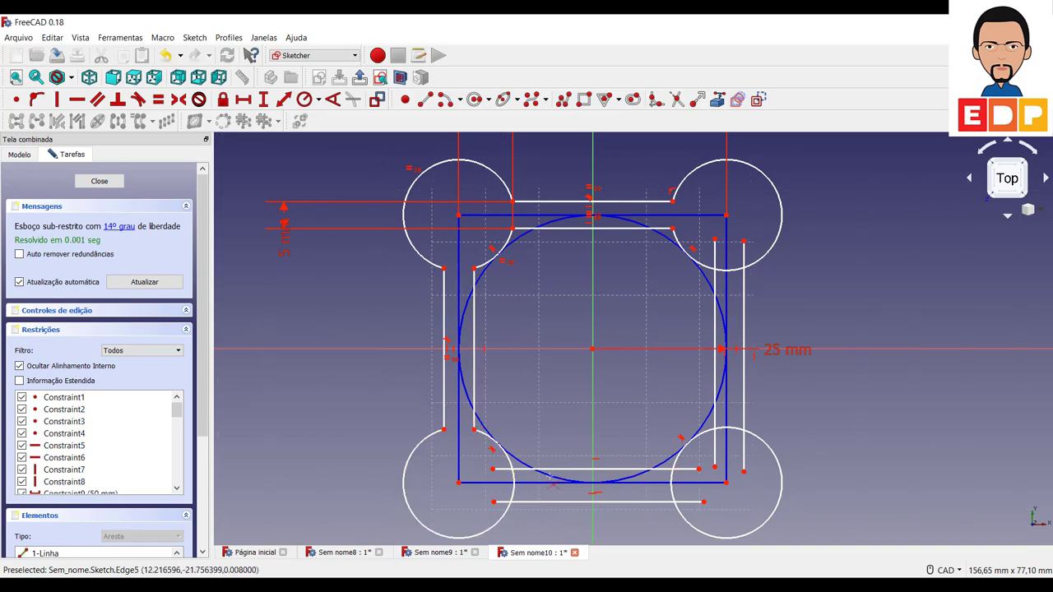
Extend the bottom lines to their corner circles and join the right line to the top-right arc
click(547, 468)
click(512, 489)
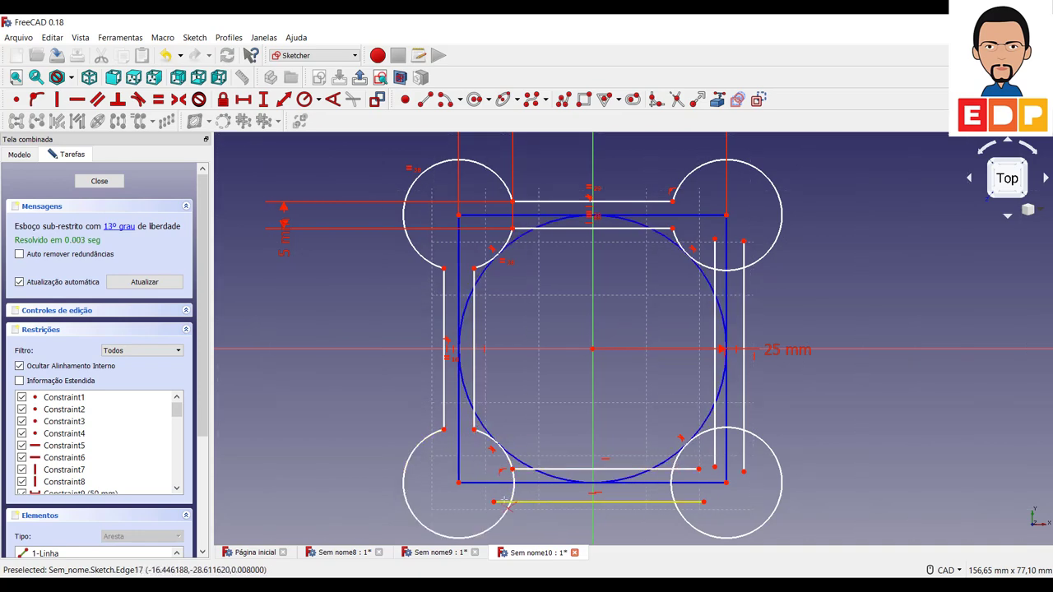
click(505, 502)
click(510, 493)
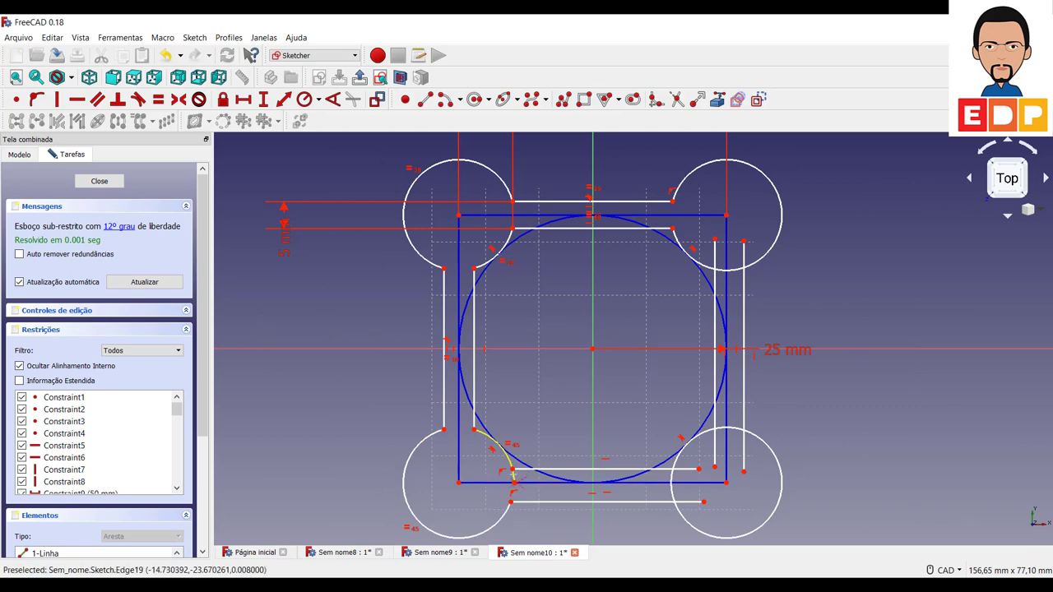
click(688, 468)
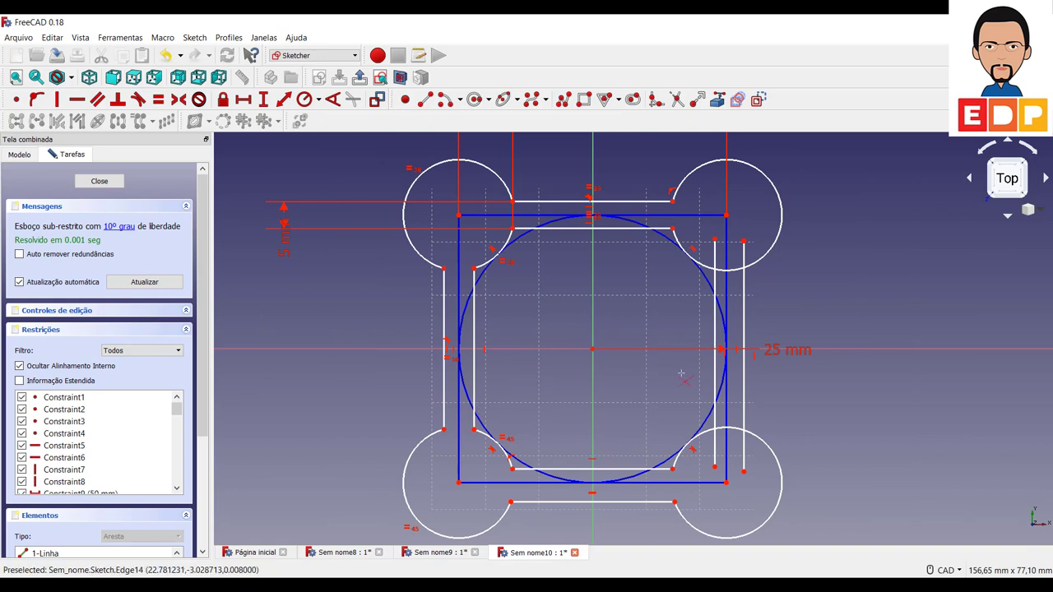
click(715, 260)
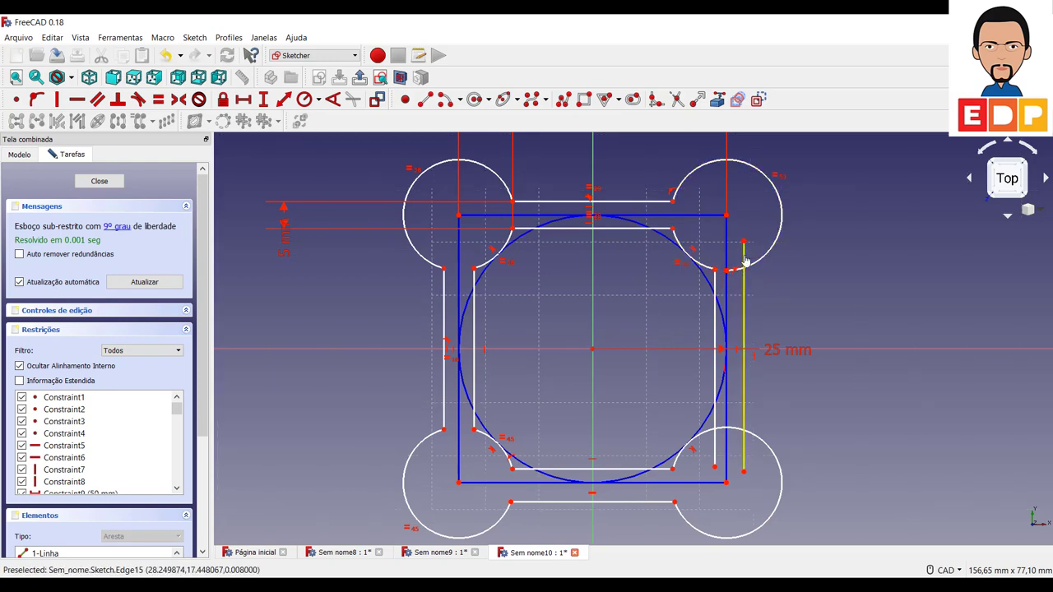
click(740, 269)
scroll(732, 269, up, 5)
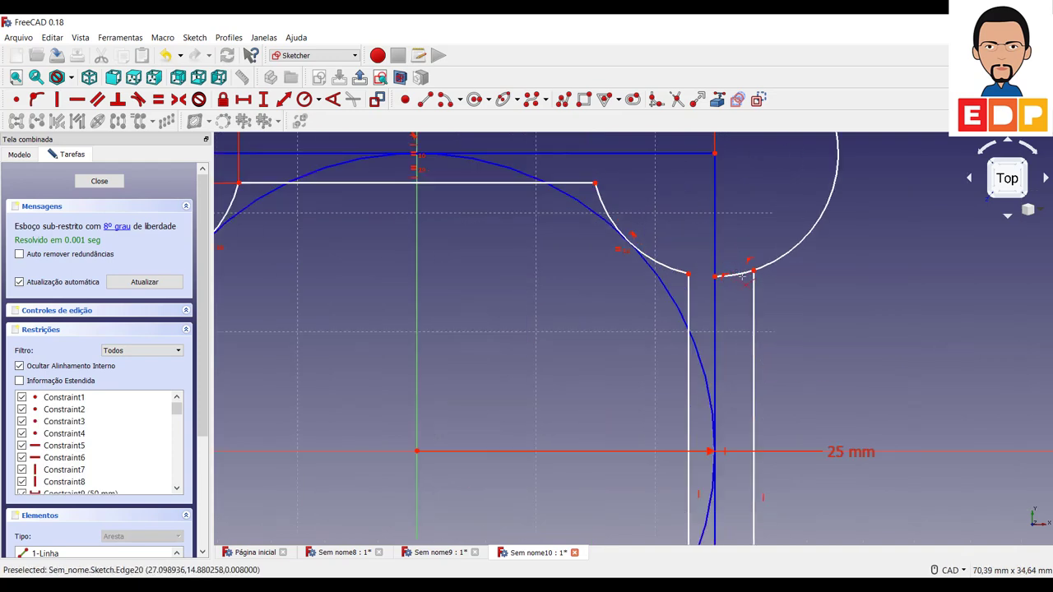
scroll(840, 304, down, 5)
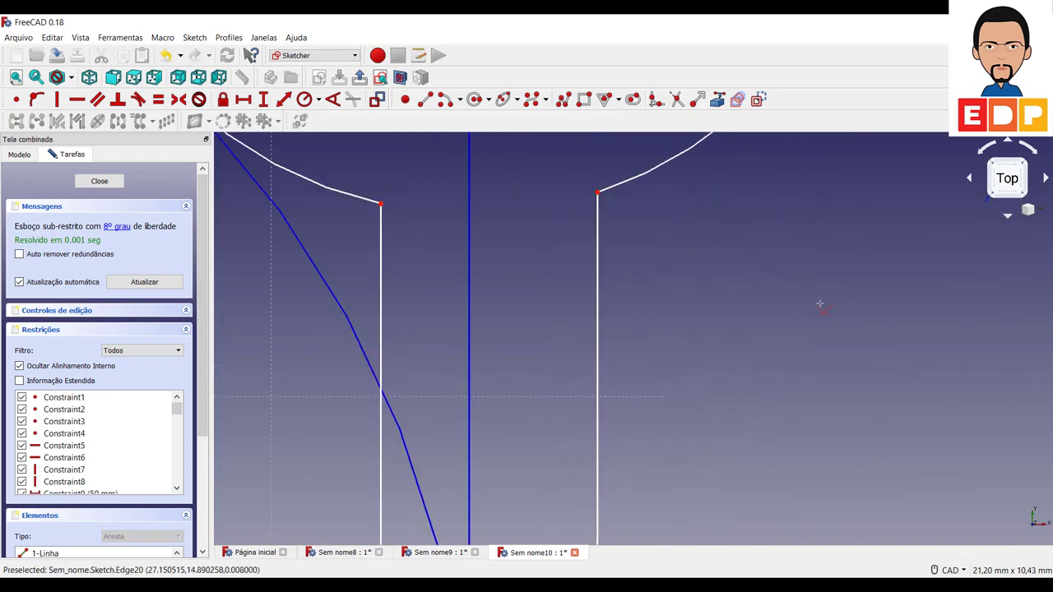
middle_drag(852, 321, 738, 265)
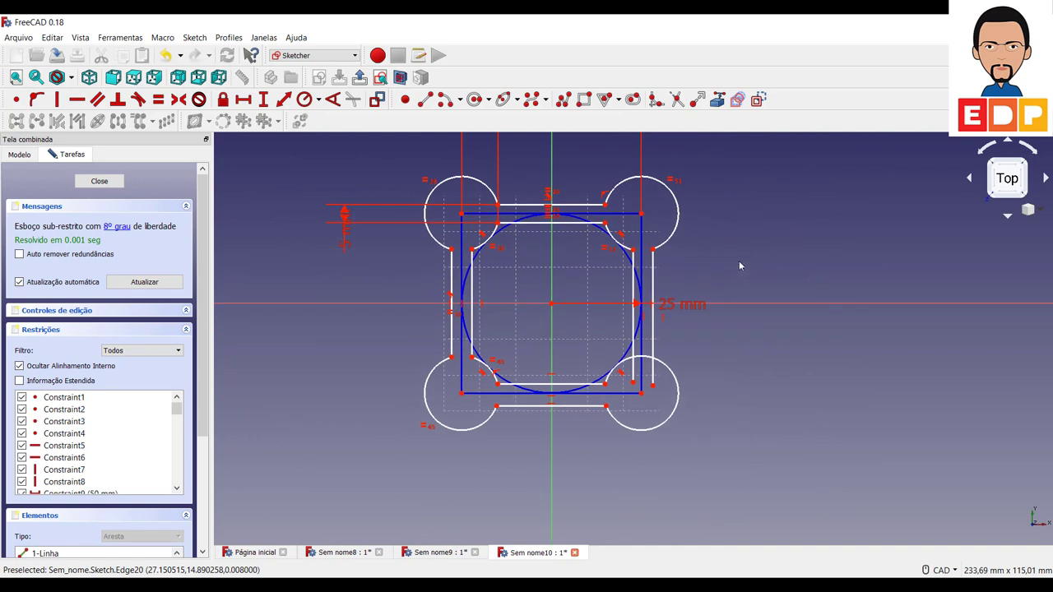
Make the four vertical side lines of the frame equal in length
click(654, 280)
click(632, 294)
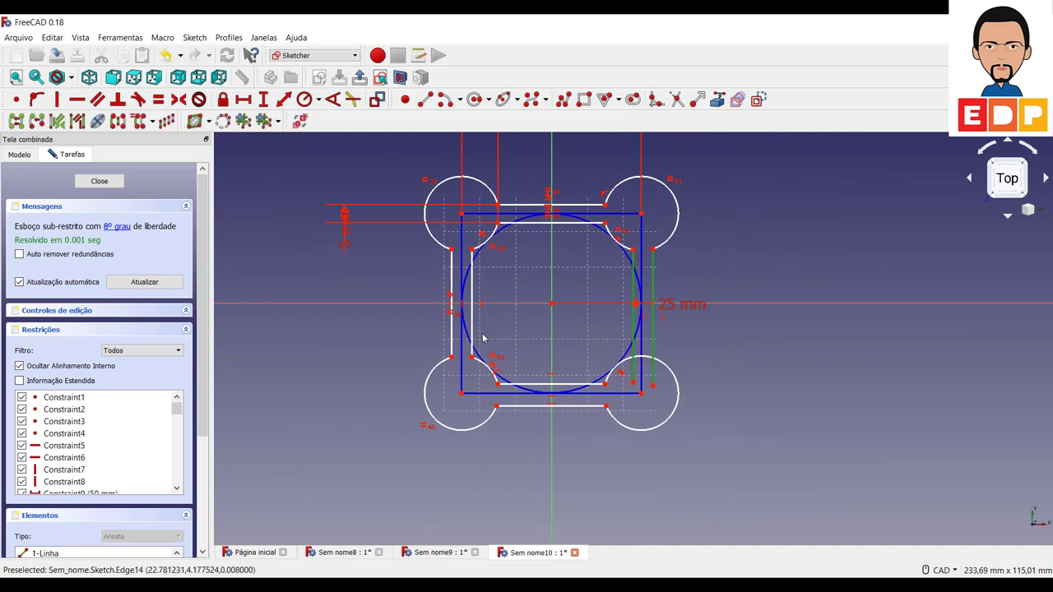
click(451, 273)
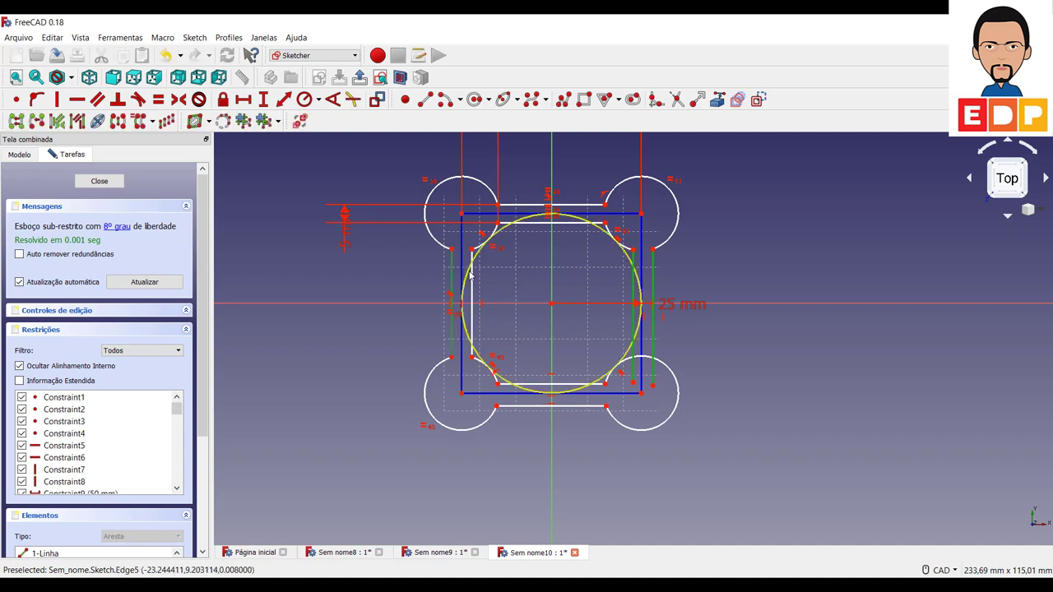
click(471, 278)
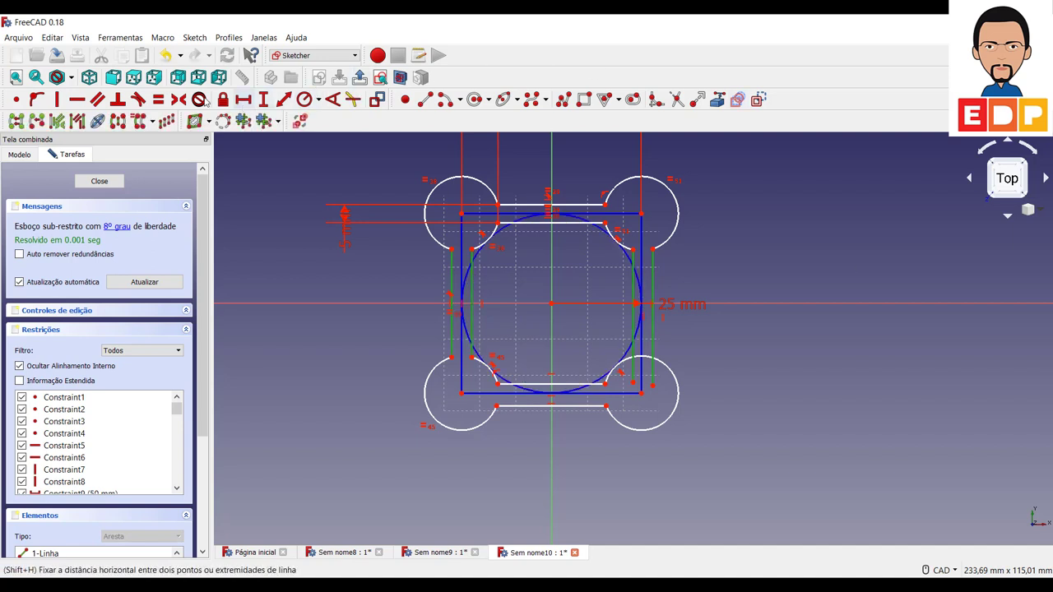
click(158, 100)
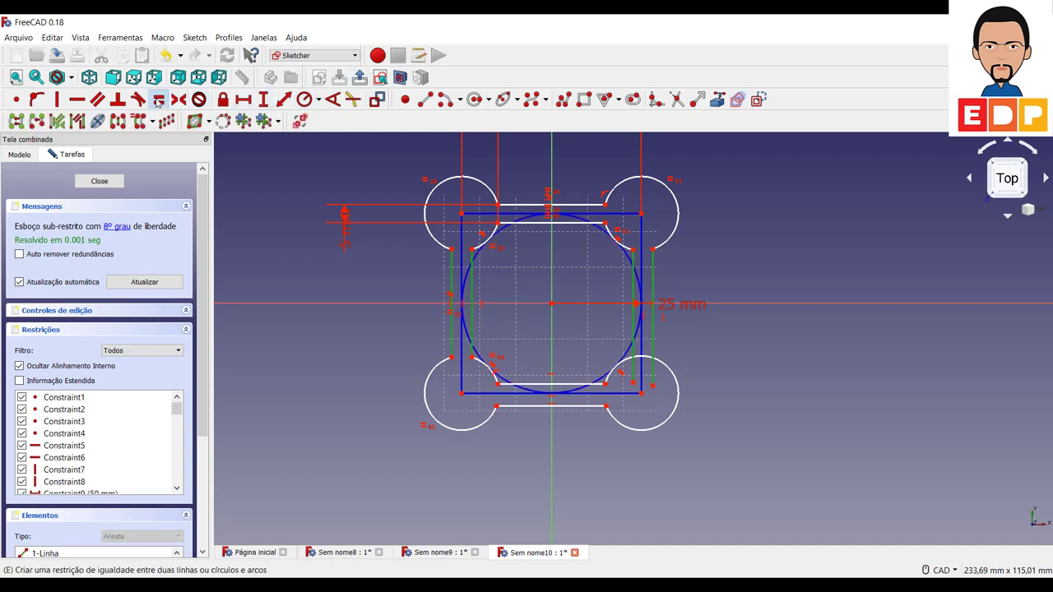
Make the inner and outer top and bottom connecting lines equal in length
click(533, 383)
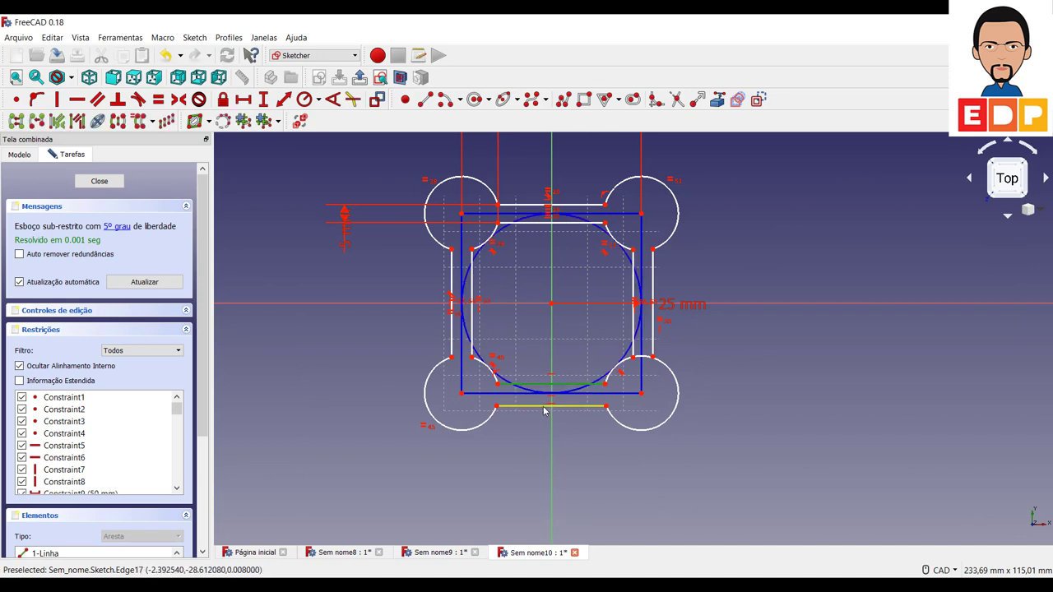
click(543, 407)
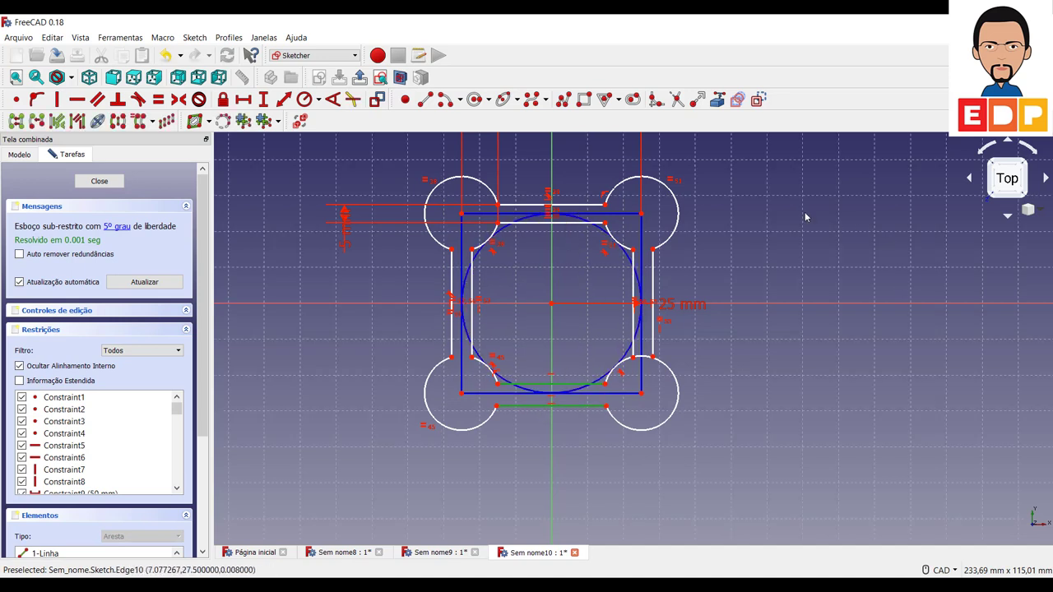
key(Escape)
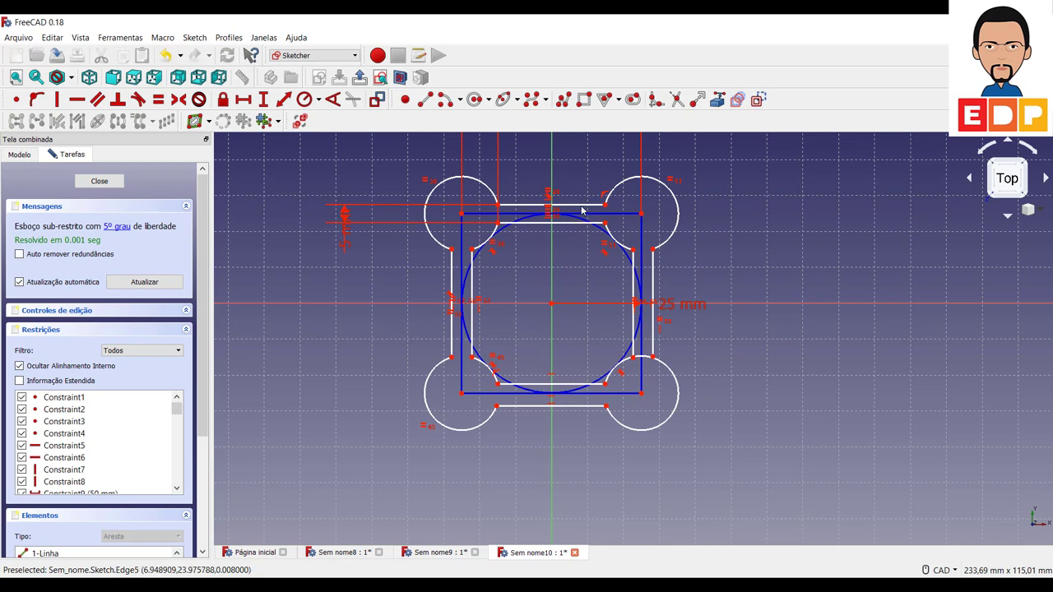
click(582, 205)
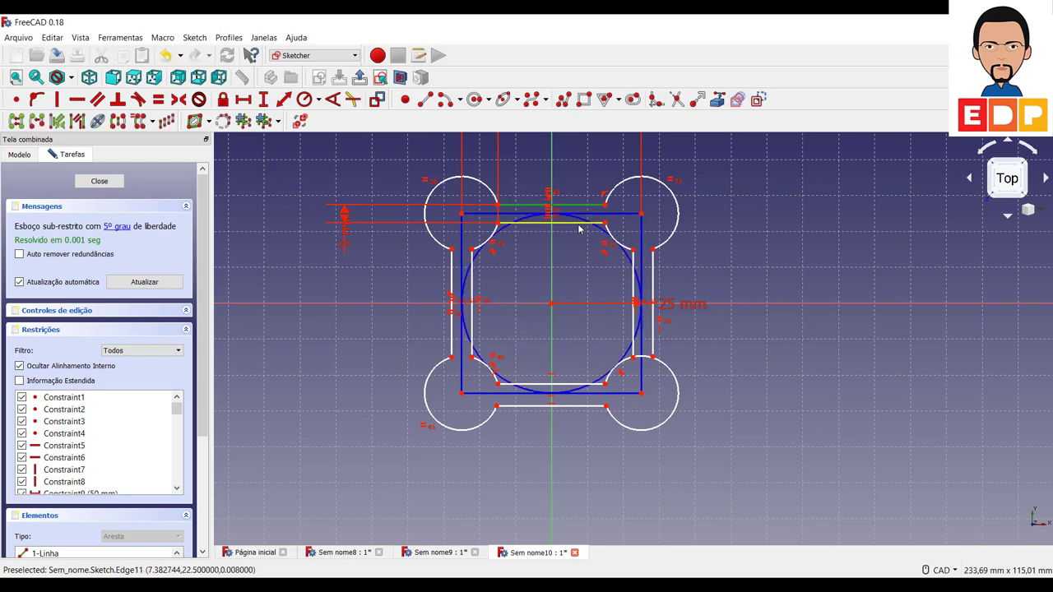
click(579, 226)
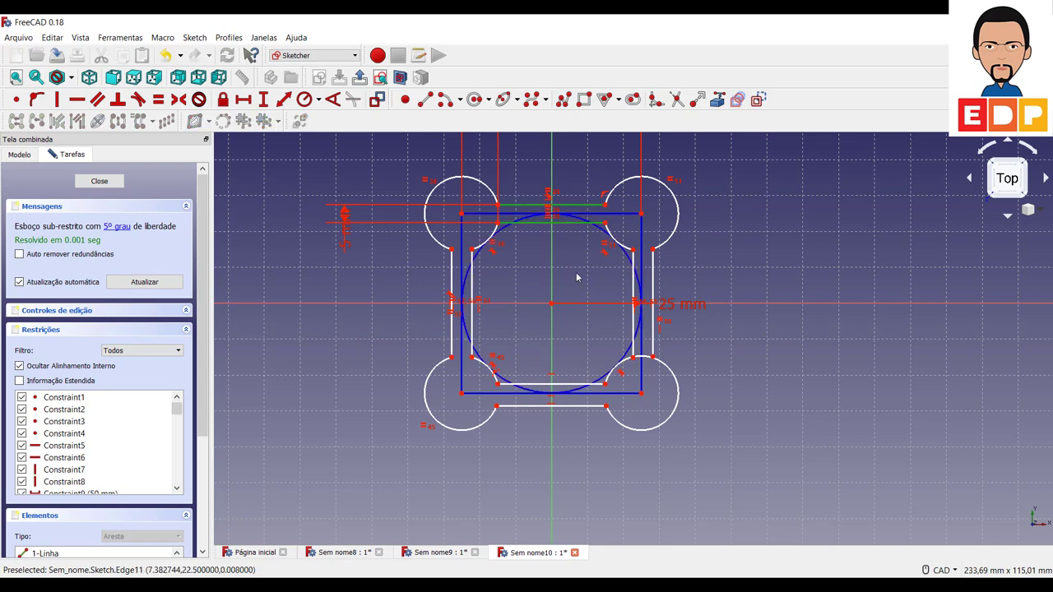
click(570, 388)
click(560, 406)
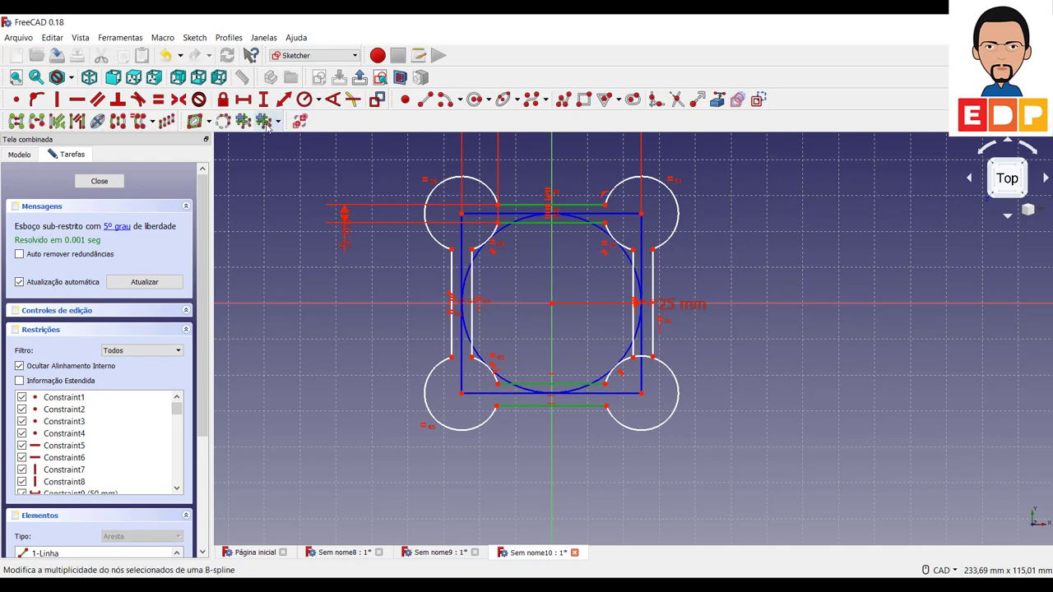
click(163, 117)
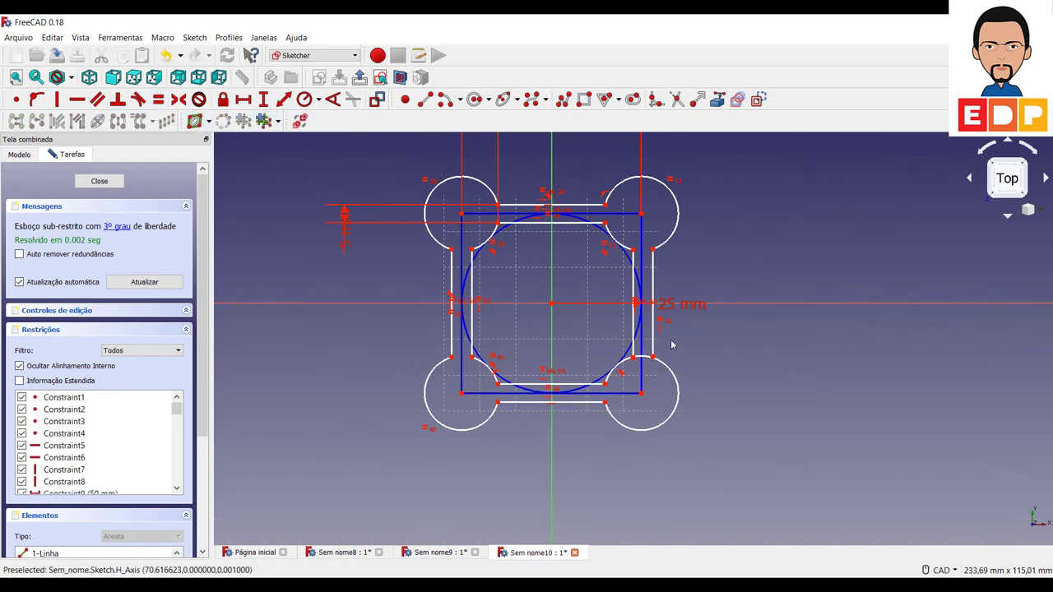
Add a 5 mm horizontal distance at the upper-left corner and discard the redundant vertical distance
click(451, 250)
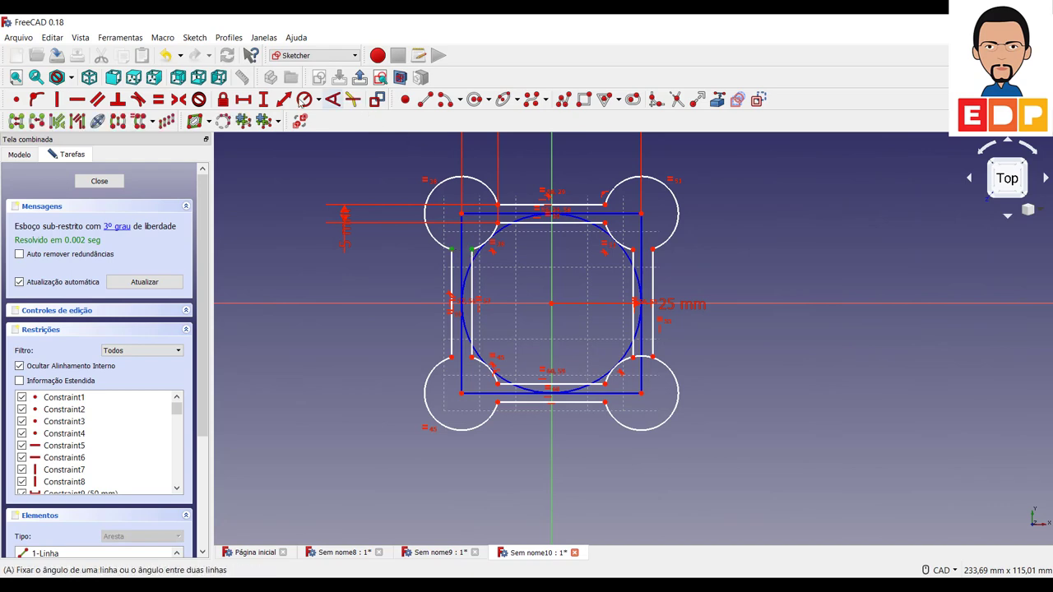
click(243, 100)
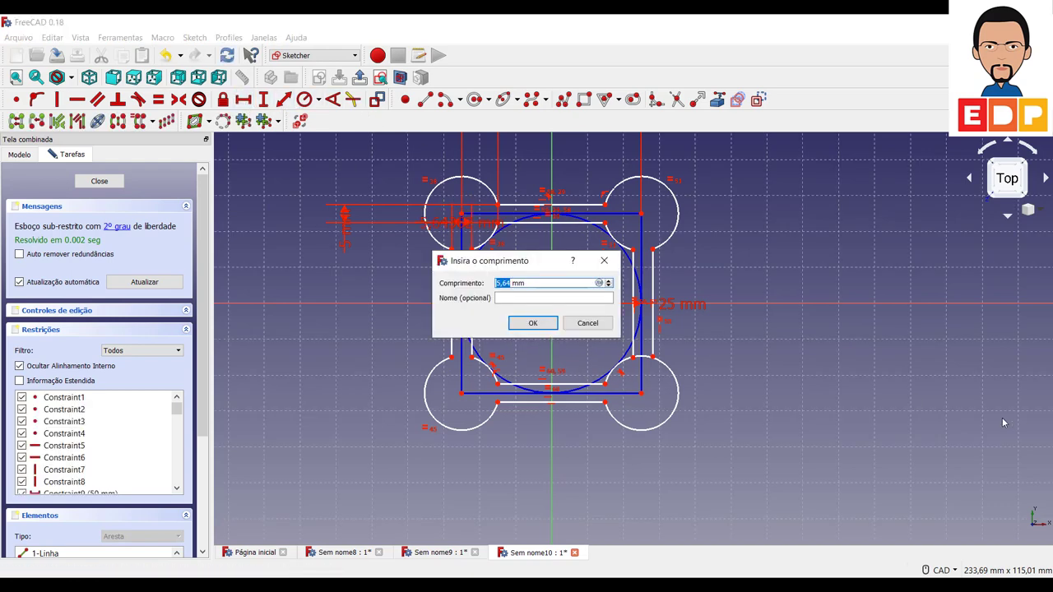
key(Return)
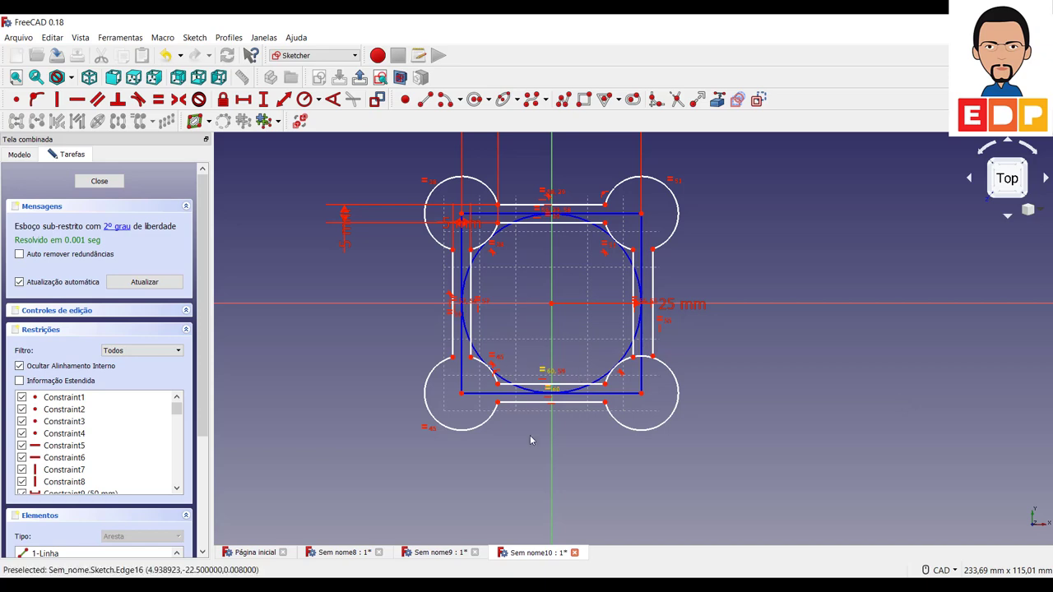
click(498, 385)
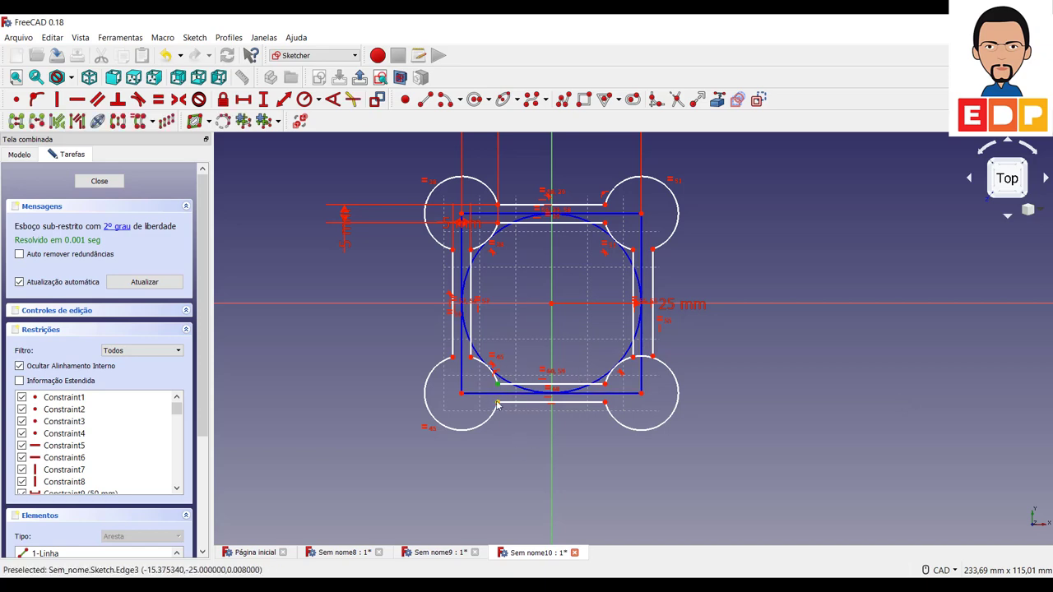
click(264, 99)
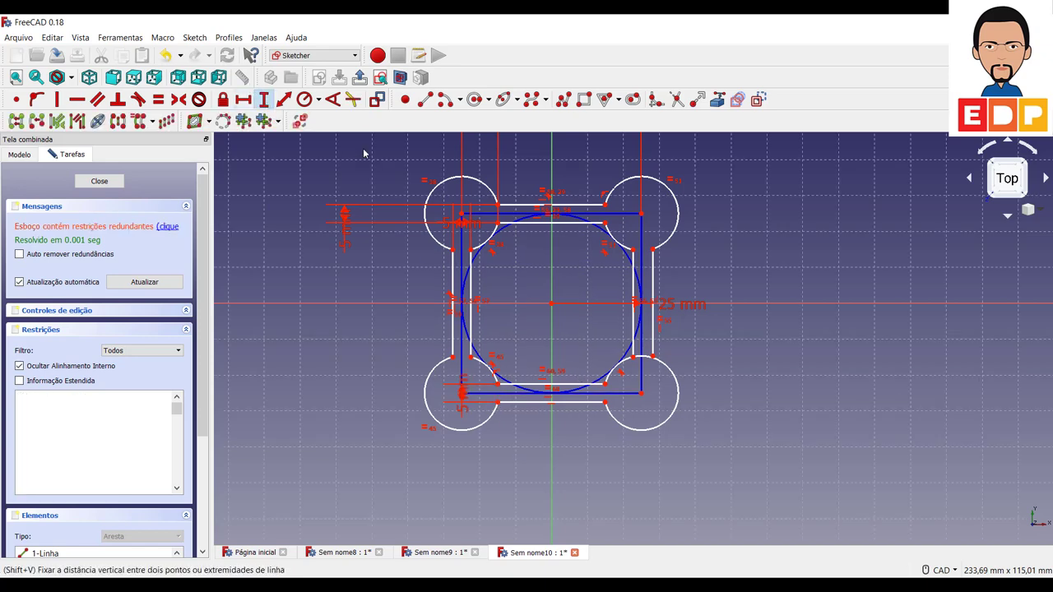
click(588, 323)
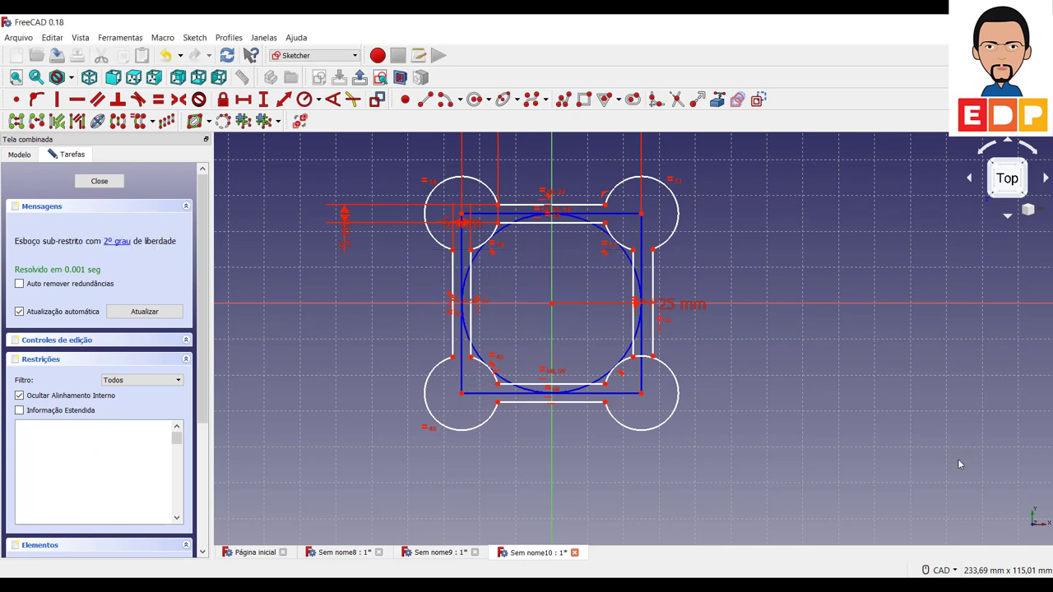
Add a 5 mm horizontal distance at the upper-right corner and a vertical distance on the right
click(634, 250)
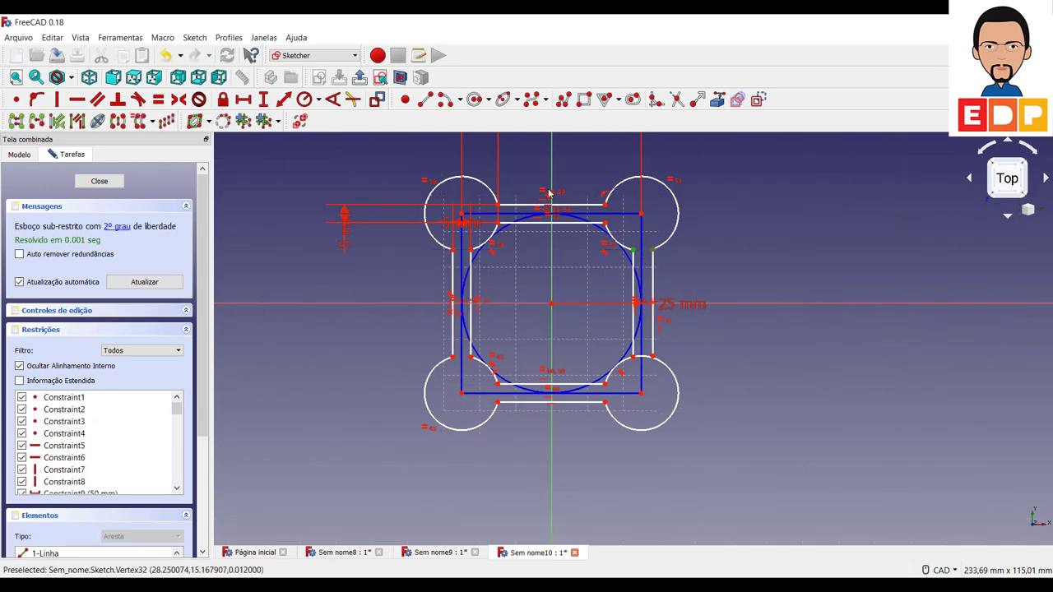
click(243, 98)
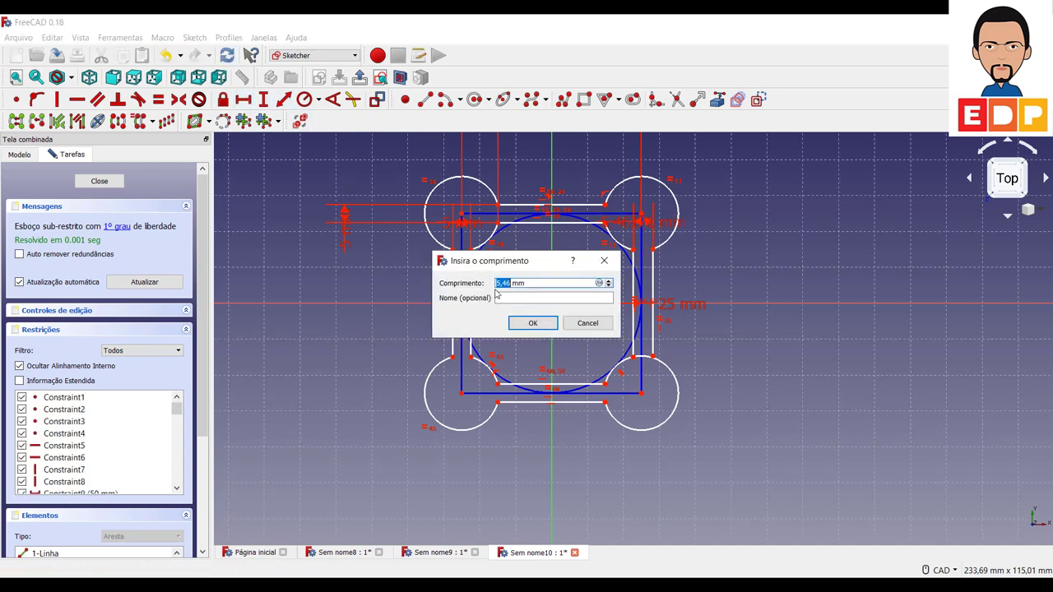
key(Return)
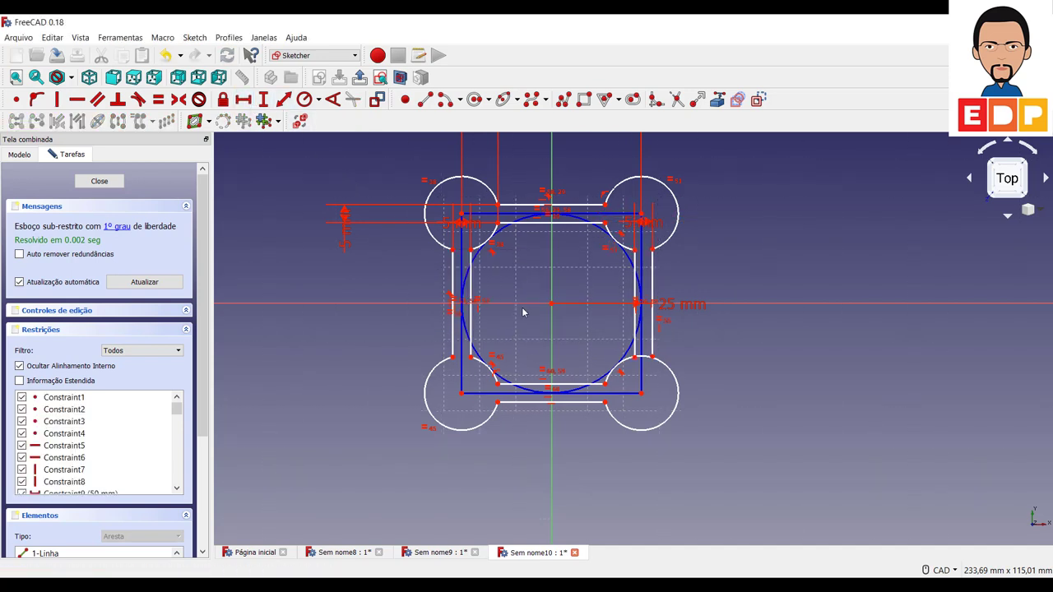
click(119, 227)
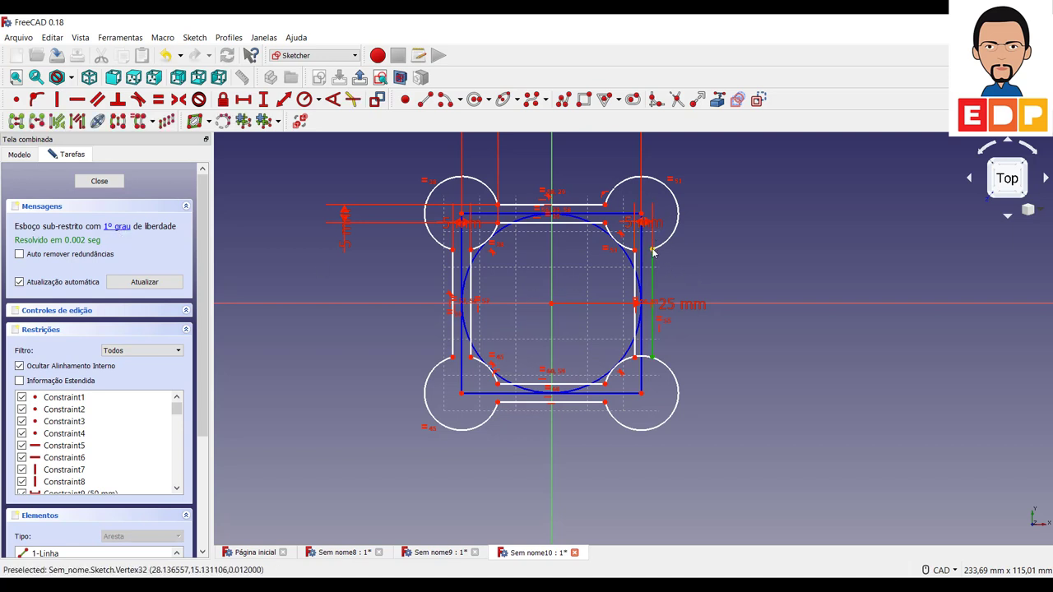
click(732, 245)
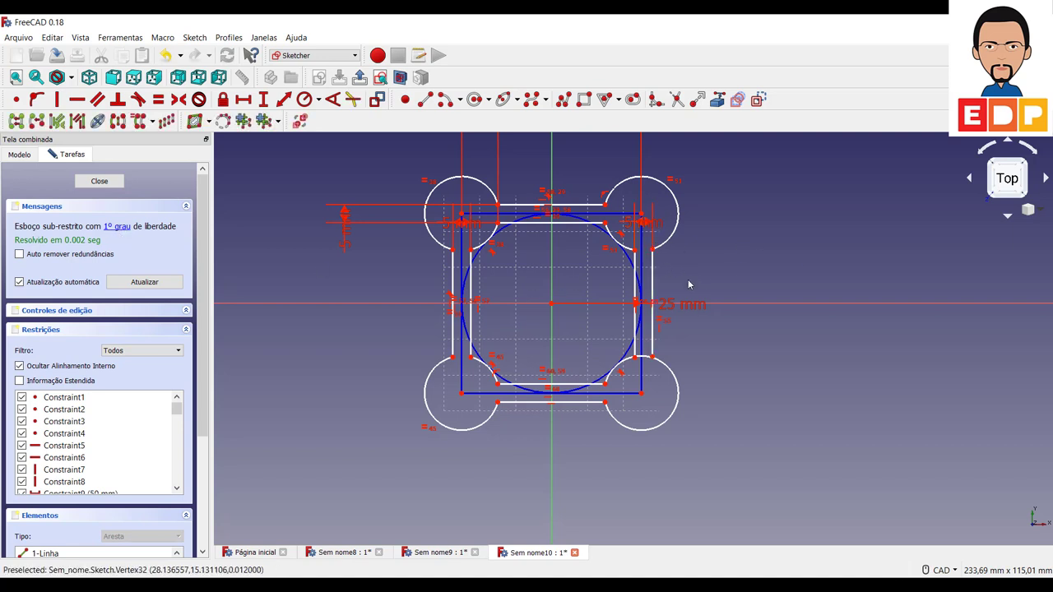
click(636, 253)
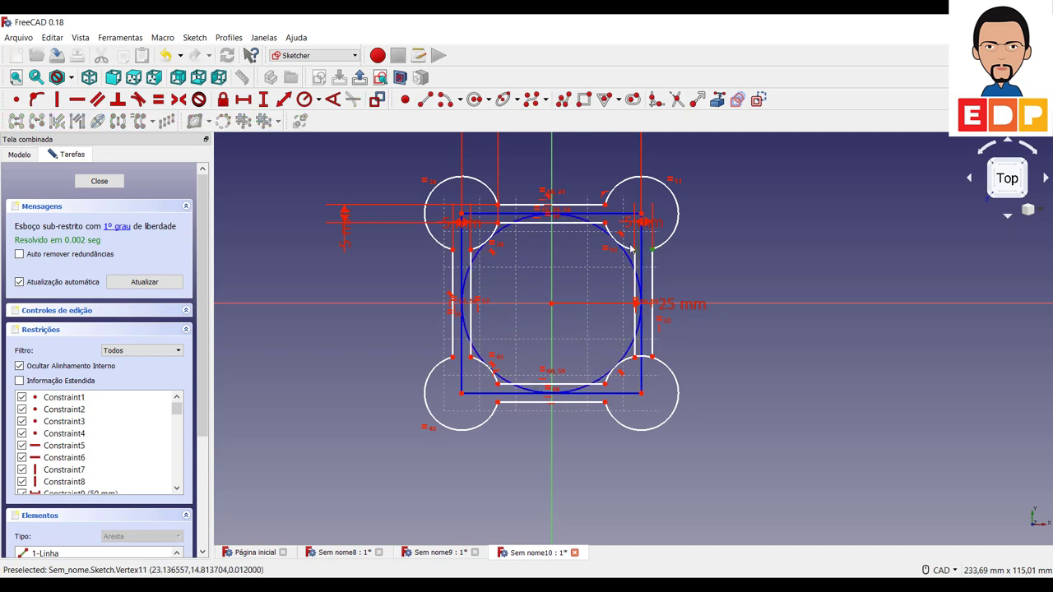
click(264, 100)
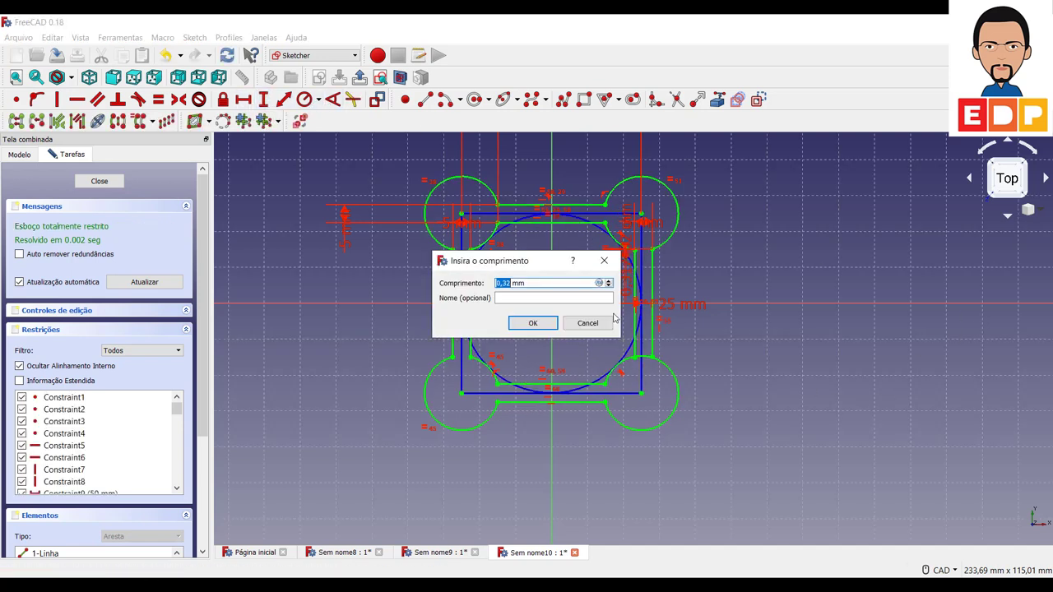
key(Return)
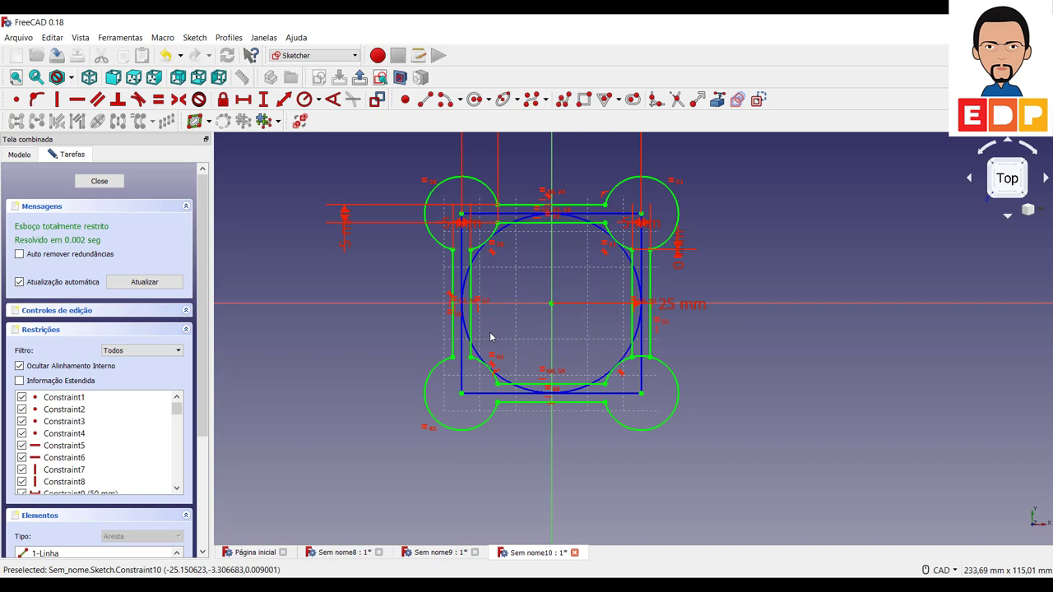
Close the sketch and show the frame outline in a recentred isometric view
click(98, 184)
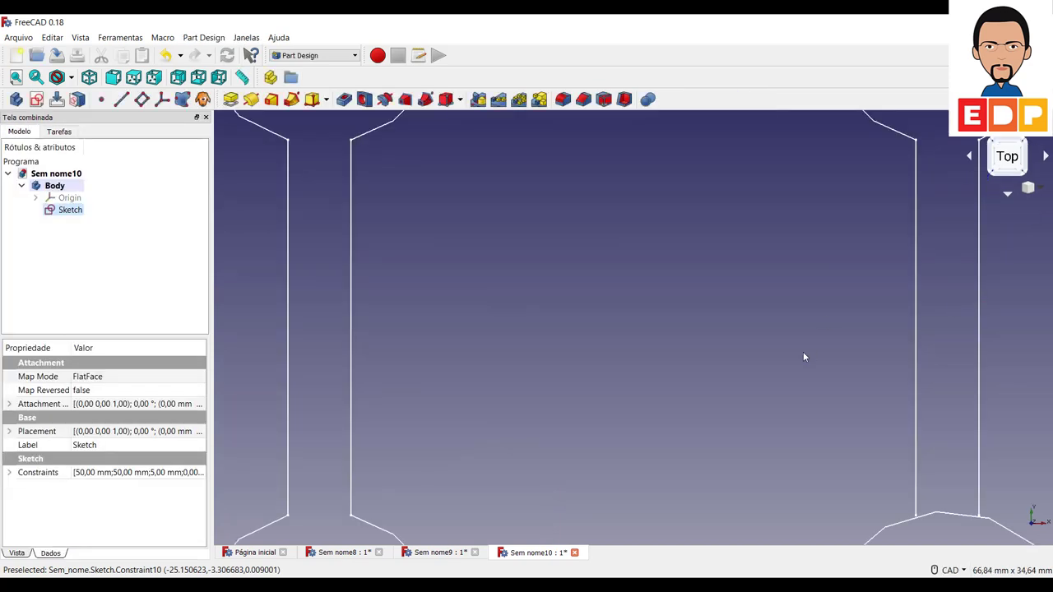
scroll(803, 351, down, 5)
scroll(800, 351, up, 3)
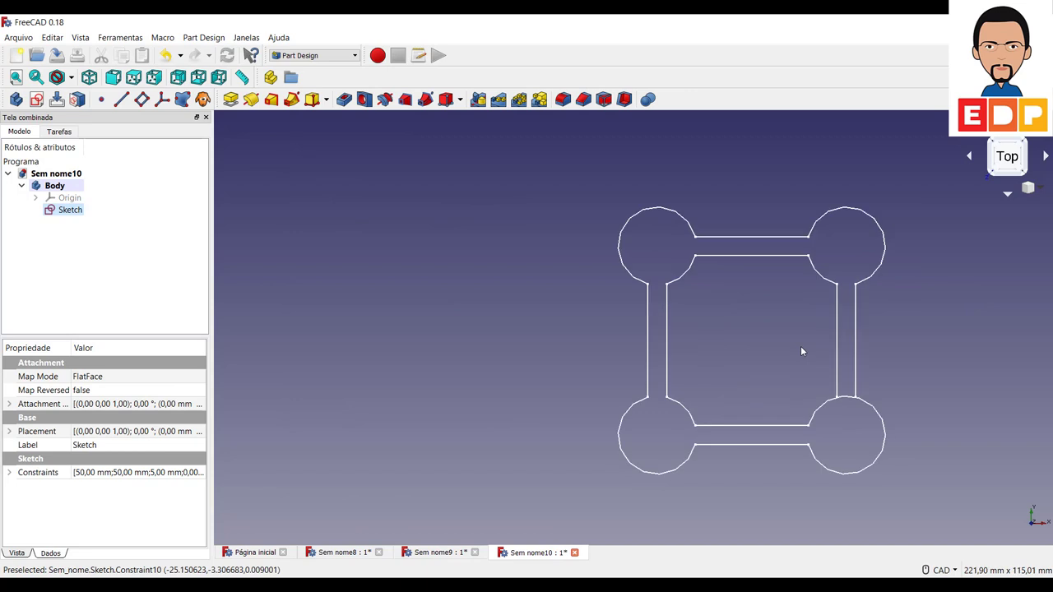
click(1024, 144)
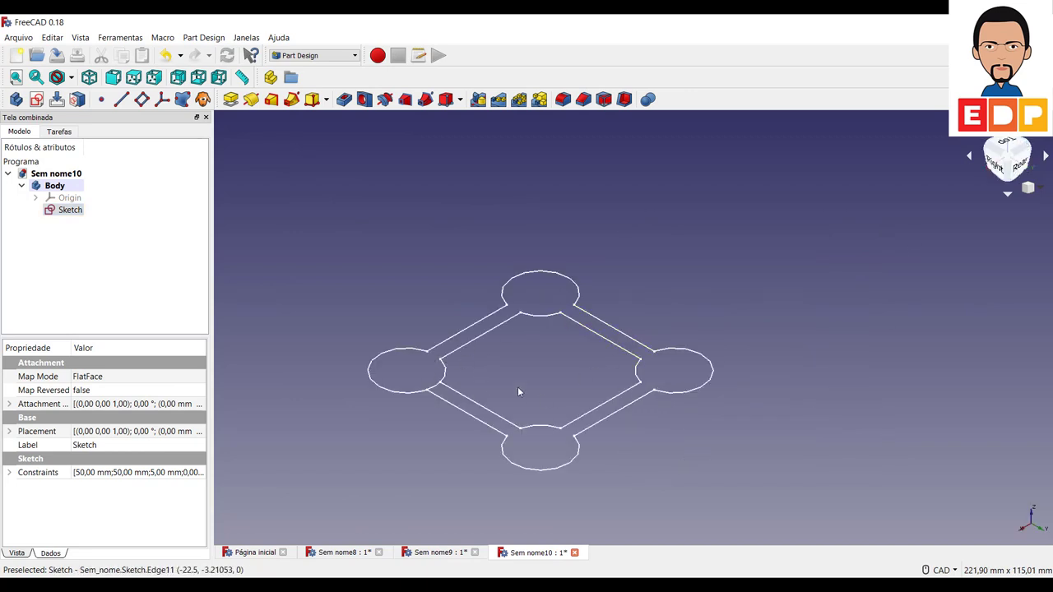
scroll(756, 413, down, 3)
scroll(755, 411, up, 3)
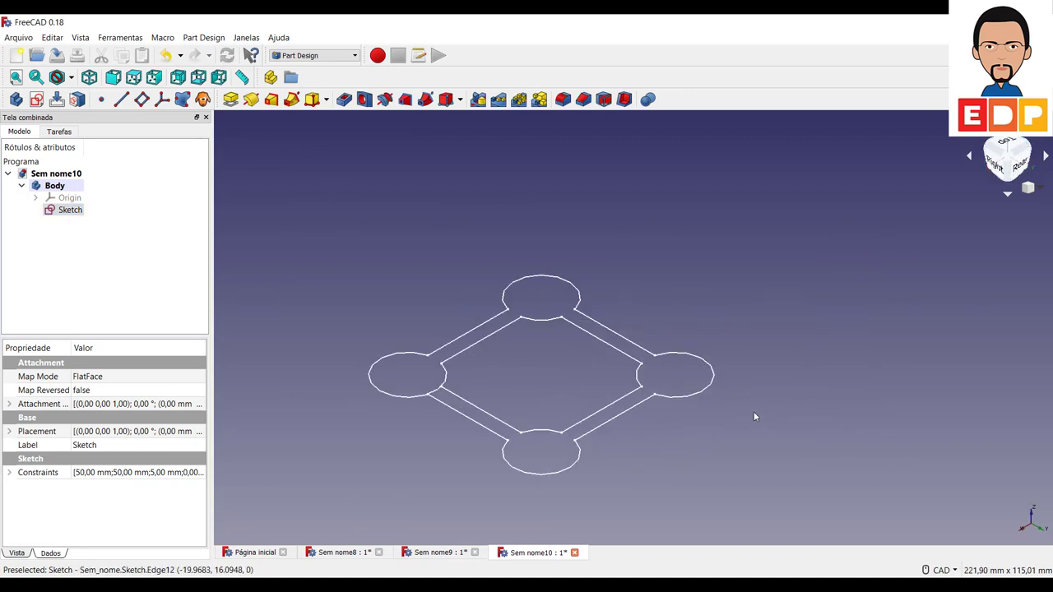
middle_drag(774, 408, 870, 379)
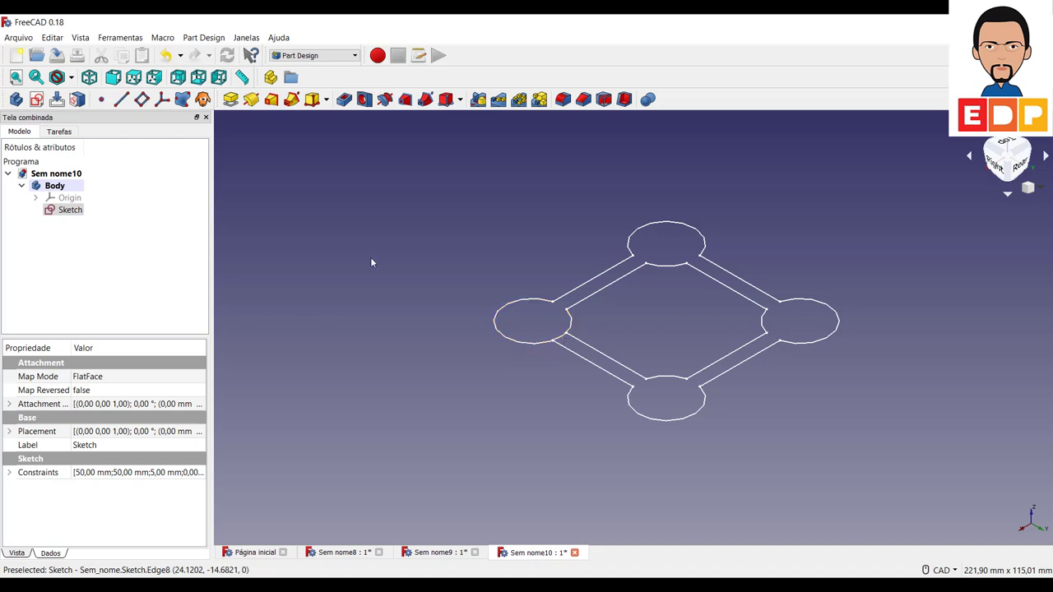
Reopen Sketch for editing and trim the stray arc at the bottom-right corner
double_click(69, 210)
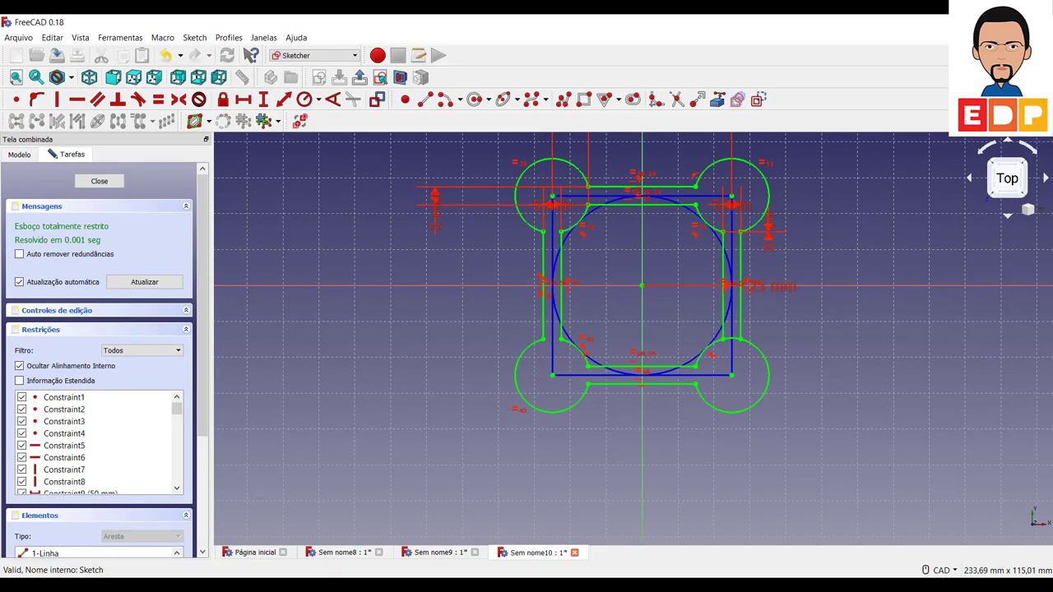
middle_drag(855, 406, 809, 439)
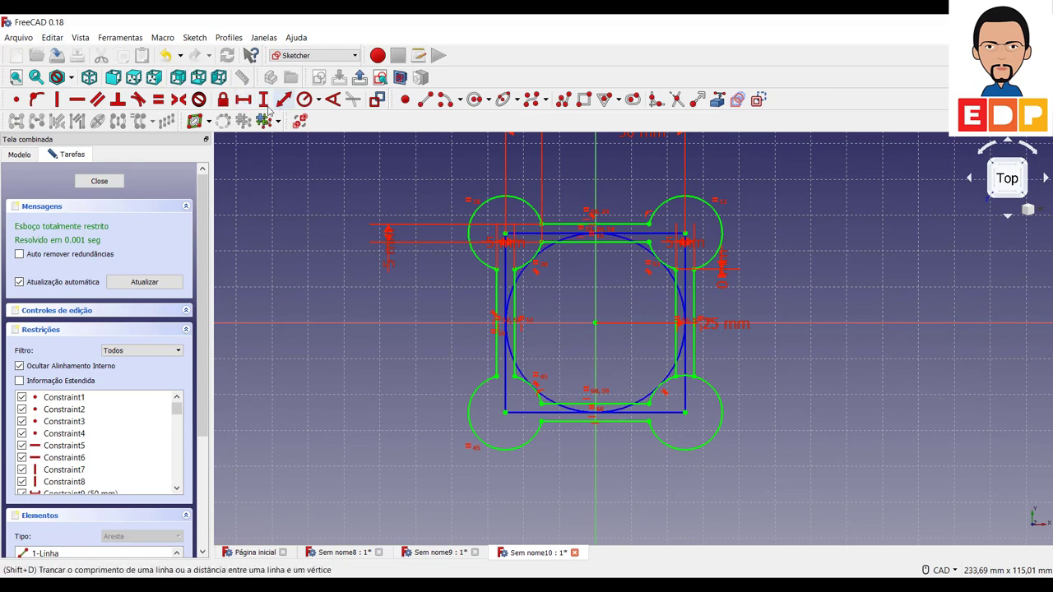
click(676, 100)
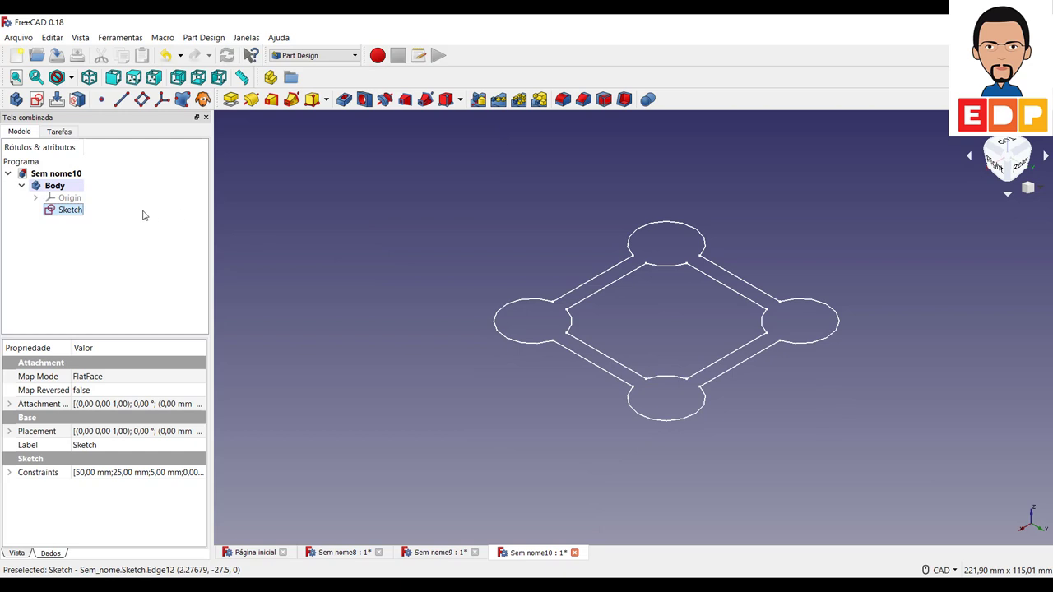
Pad the frame outline 10 mm into a solid and select its top face
click(230, 98)
mouse_move(633, 397)
middle_down()
mouse_move(518, 425)
mouse_move(503, 444)
middle_up()
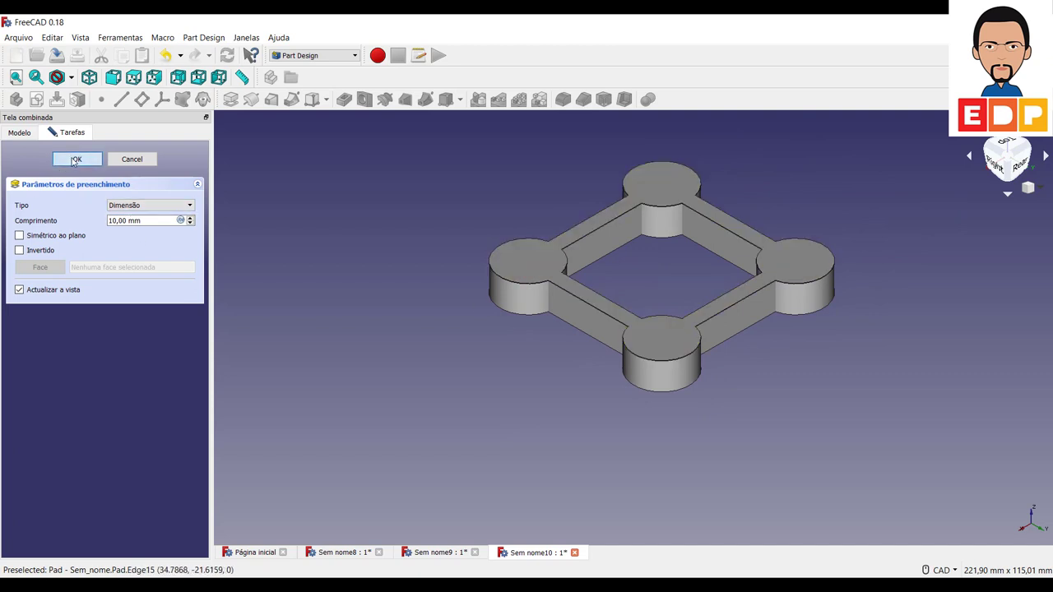
click(77, 159)
click(666, 348)
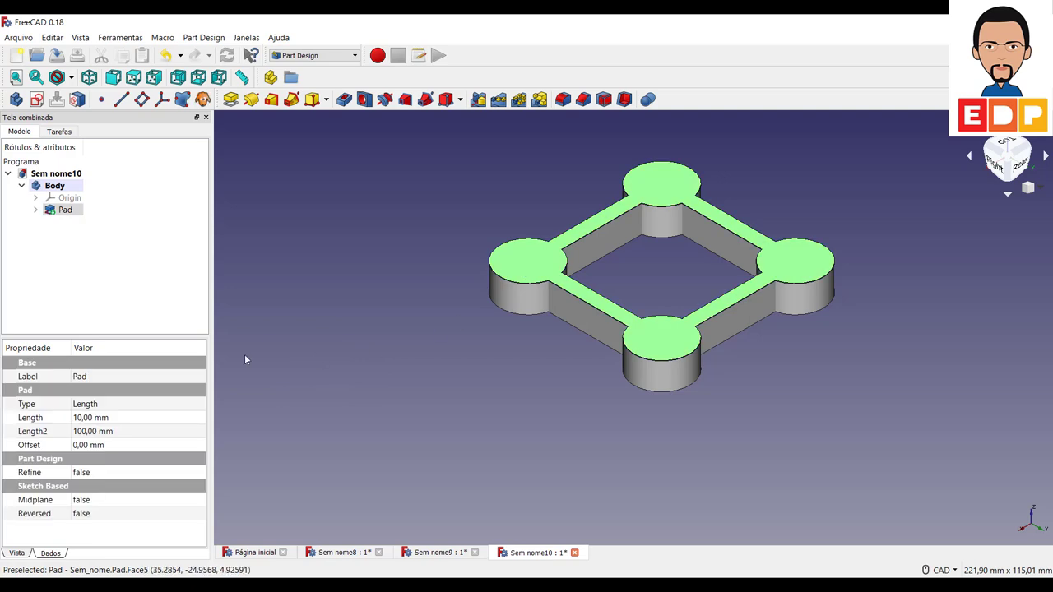
Start a sketch on the top face and draw circles in the top-left and top-right bosses
click(36, 98)
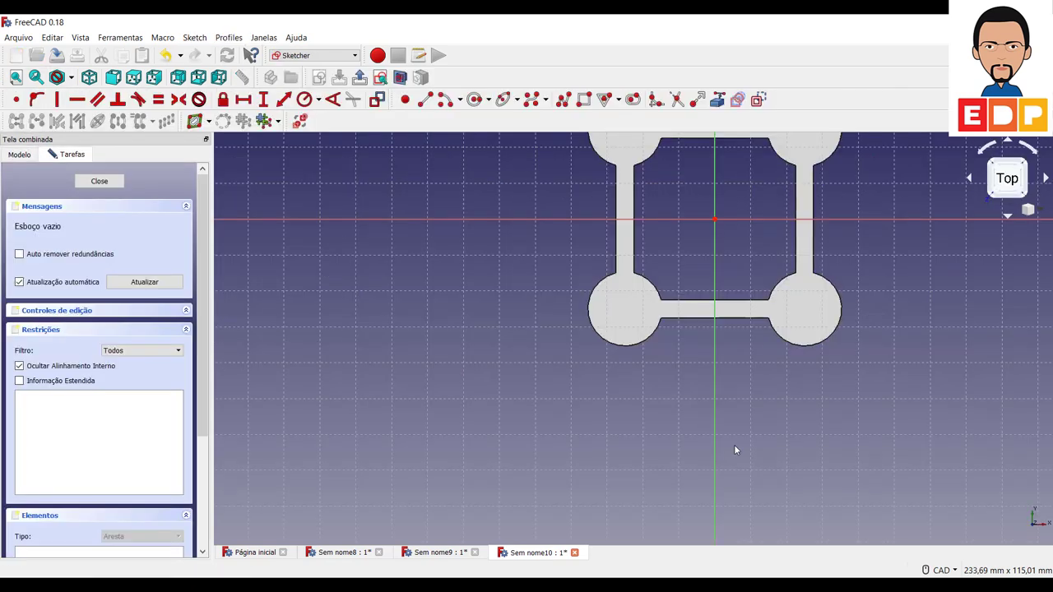
middle_drag(751, 423, 634, 517)
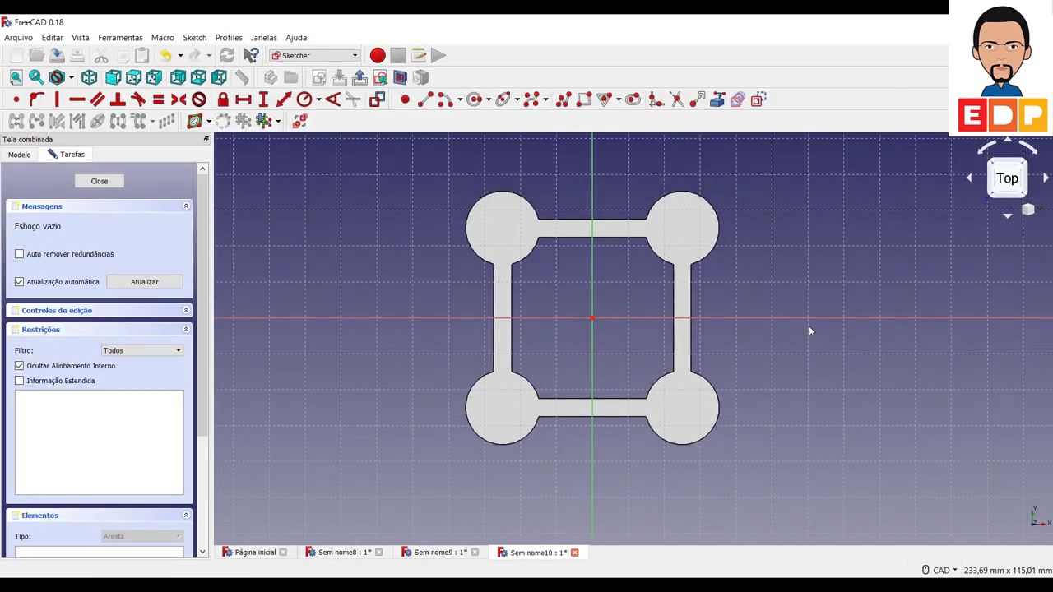
click(511, 100)
click(501, 229)
click(518, 231)
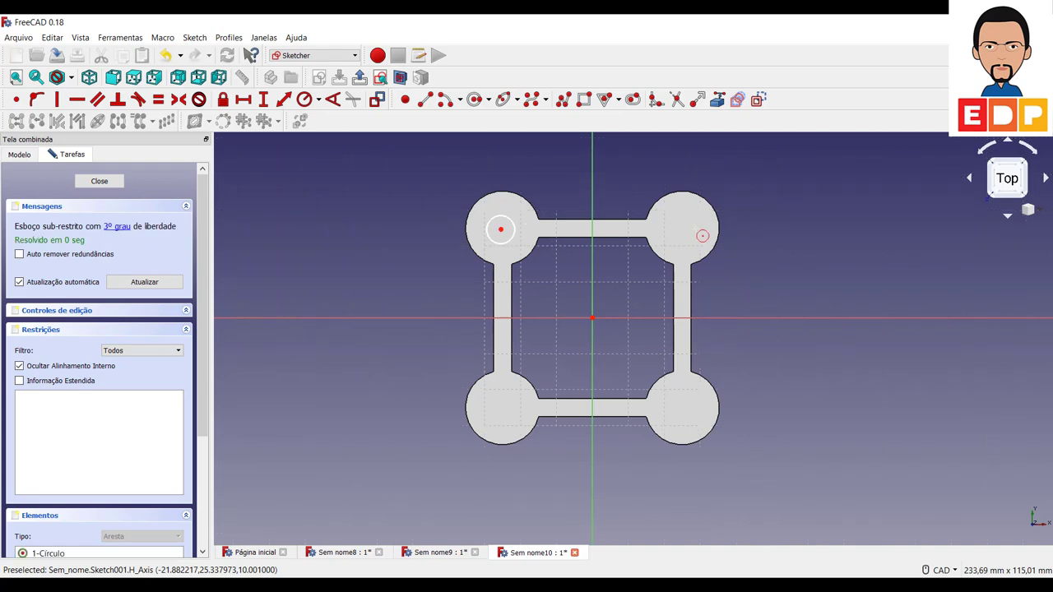
click(682, 233)
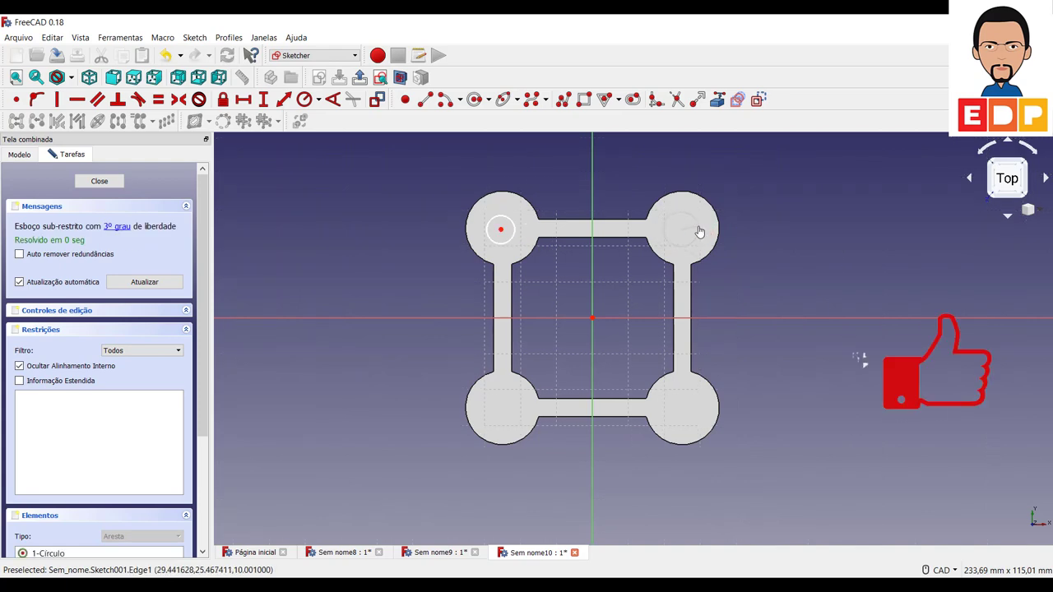
click(699, 231)
click(244, 101)
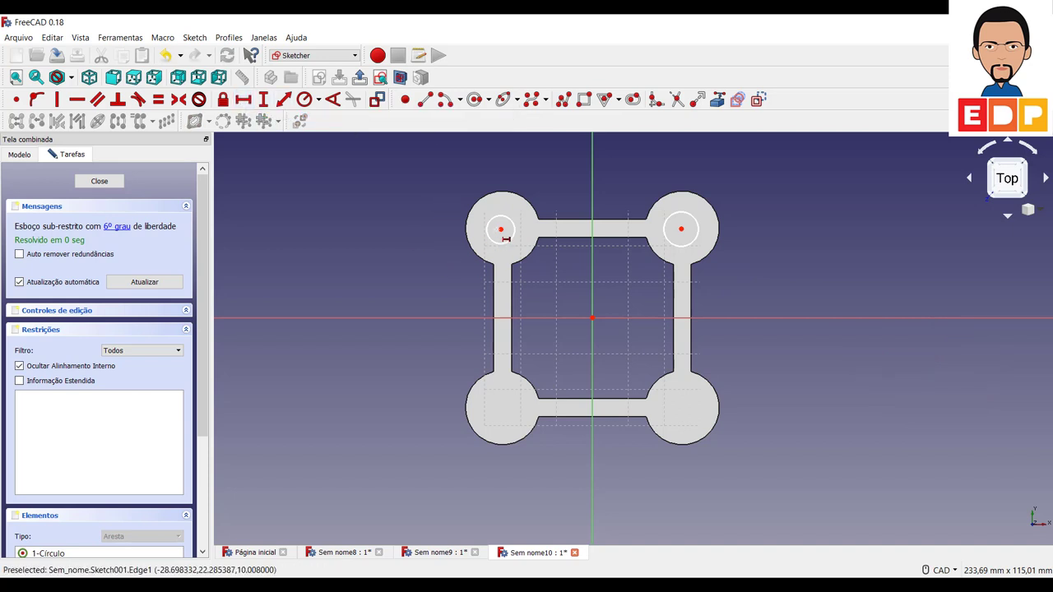
Dimension the two circle centres 50 mm apart horizontally
click(500, 232)
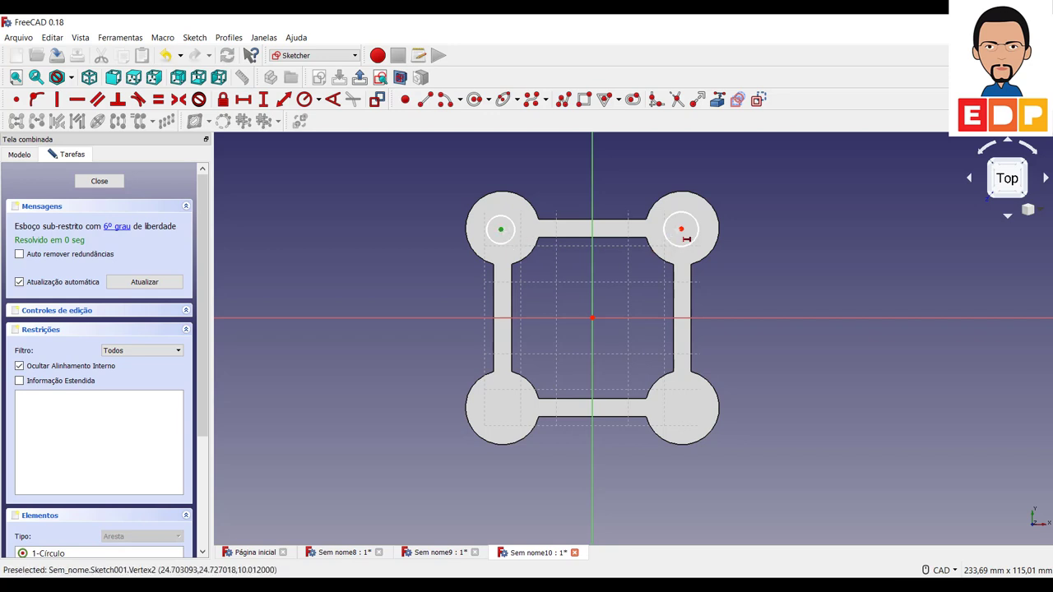
click(681, 230)
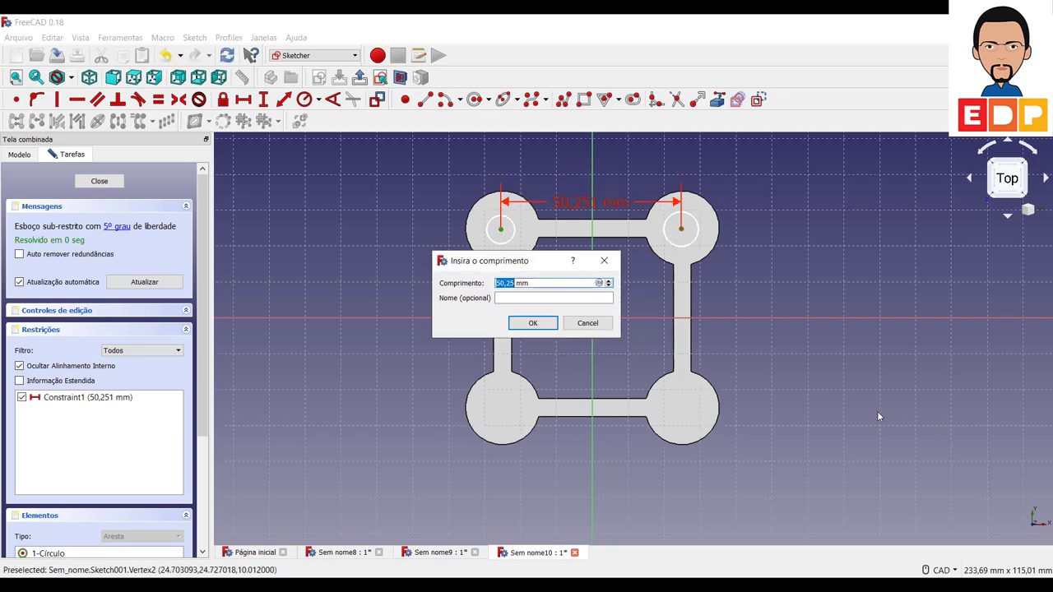
text(50)
key(Return)
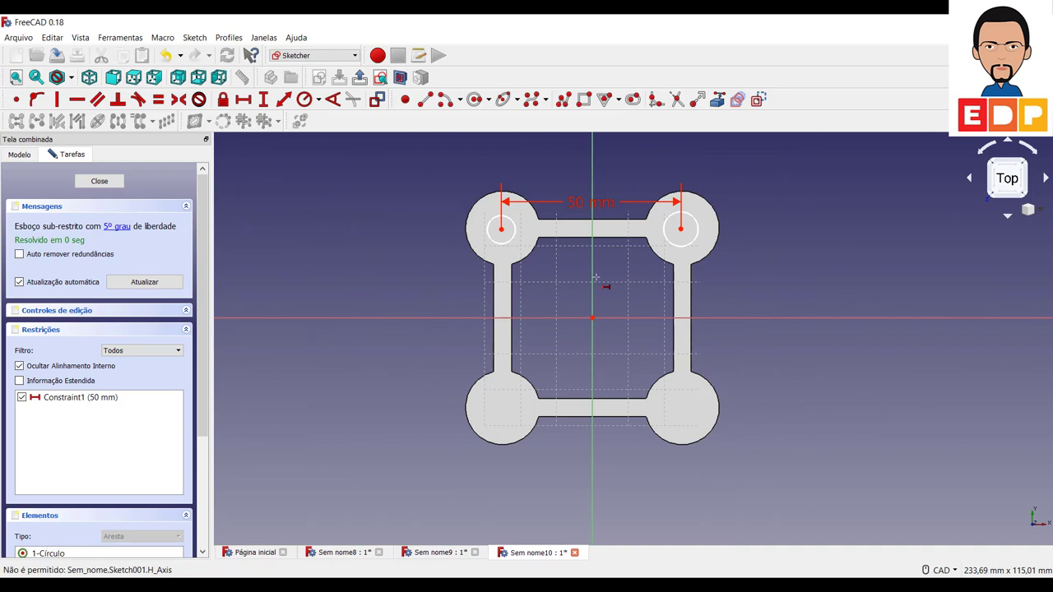
Make the circle centres symmetric about the vertical axis and delete the 50 mm spacing
click(501, 229)
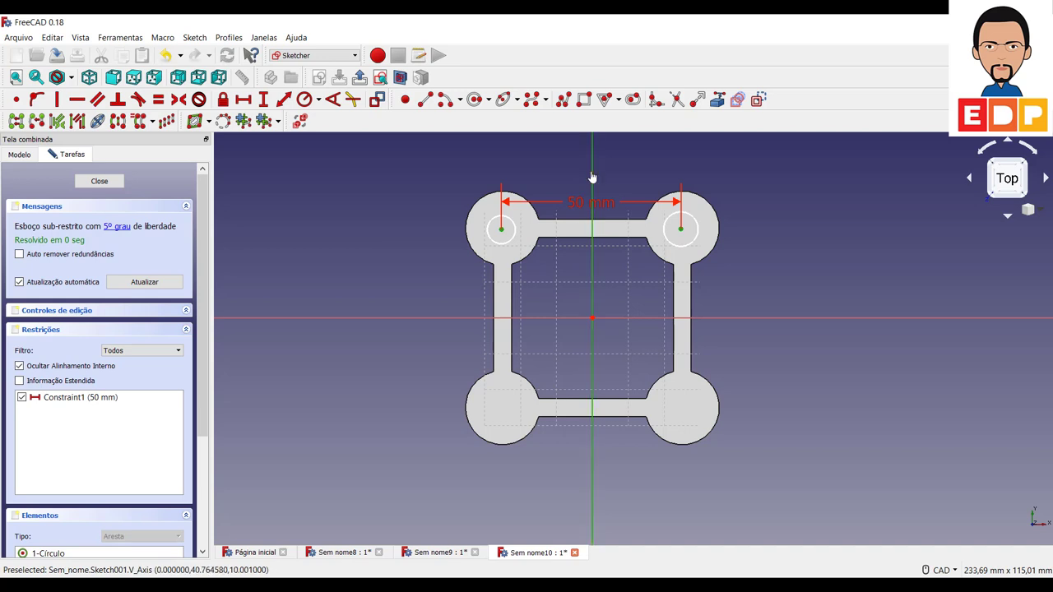
click(179, 99)
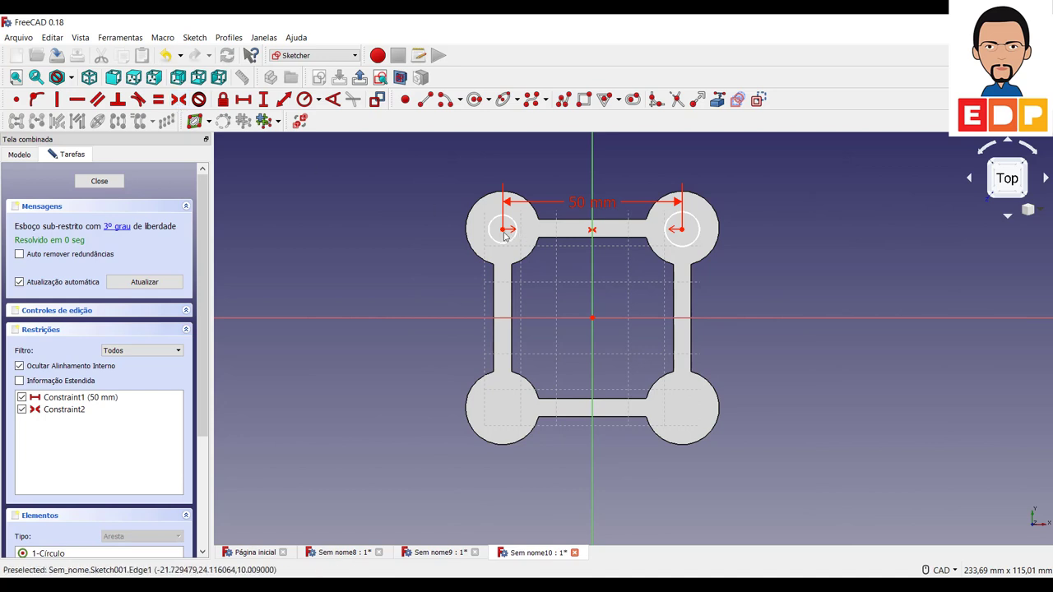
drag(501, 232, 428, 185)
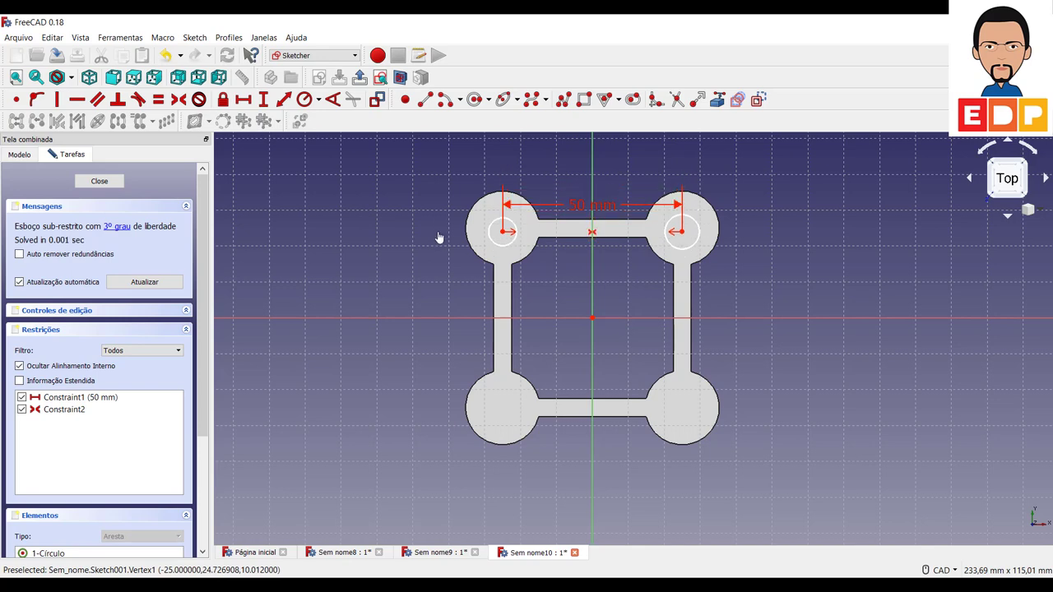
drag(428, 185, 525, 242)
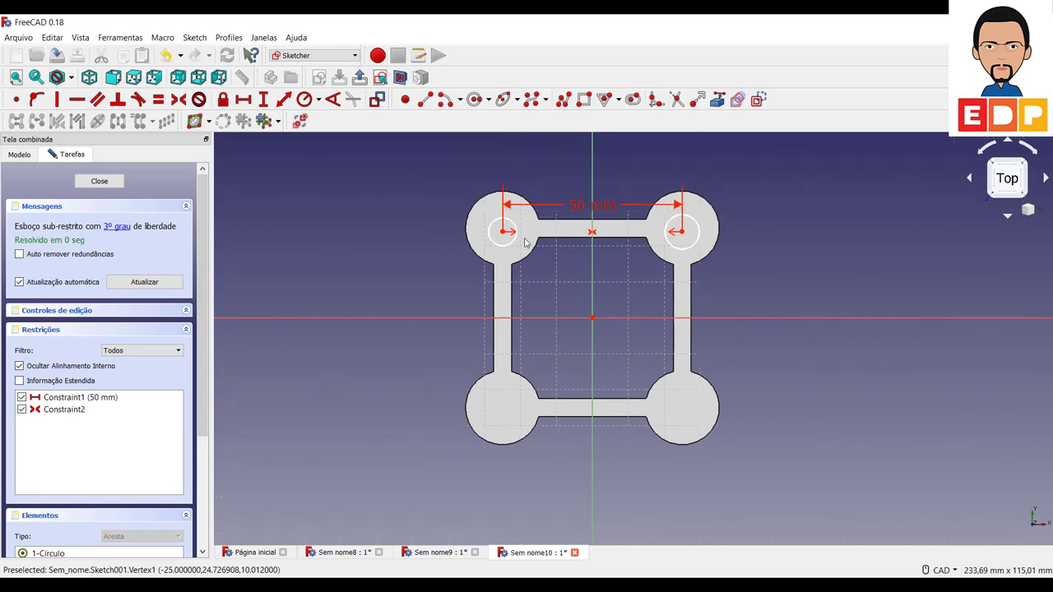
click(579, 212)
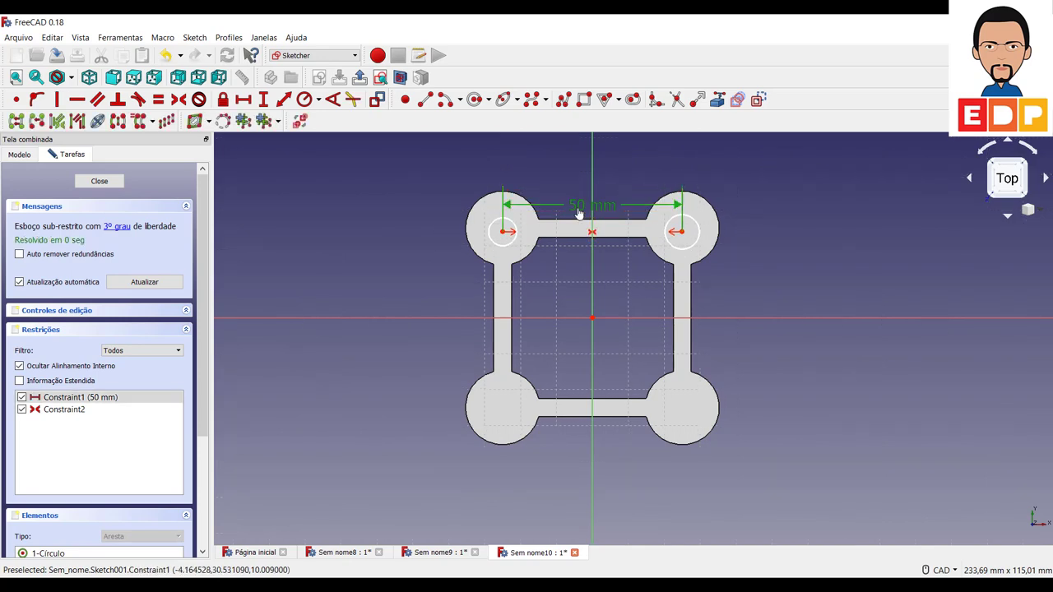
key(Delete)
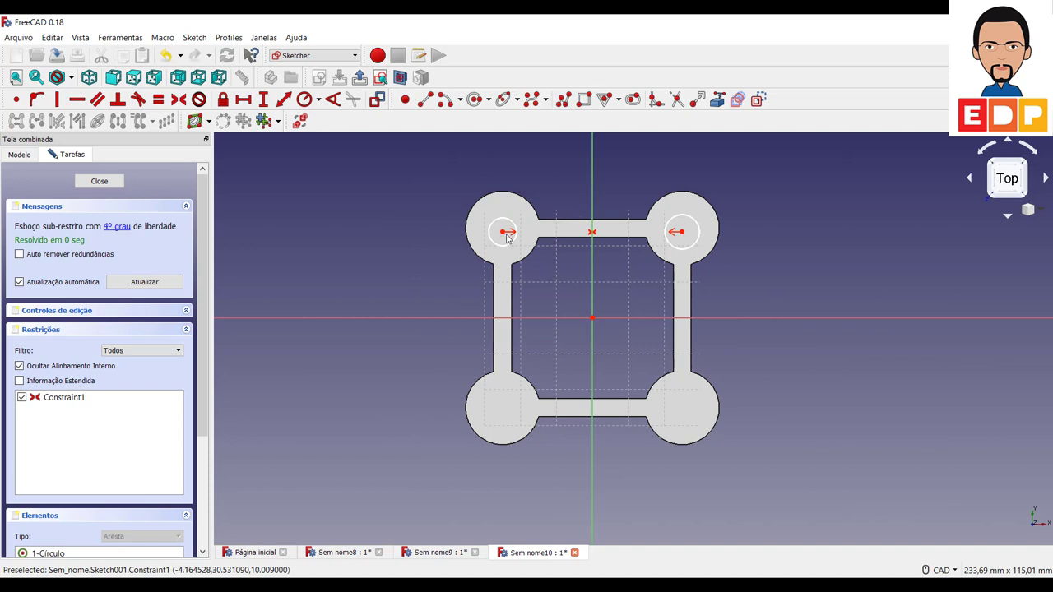
mouse_move(506, 233)
mouse_down()
mouse_move(387, 224)
mouse_move(493, 218)
mouse_move(477, 231)
mouse_move(414, 223)
mouse_move(548, 231)
mouse_move(404, 219)
mouse_move(504, 229)
mouse_up()
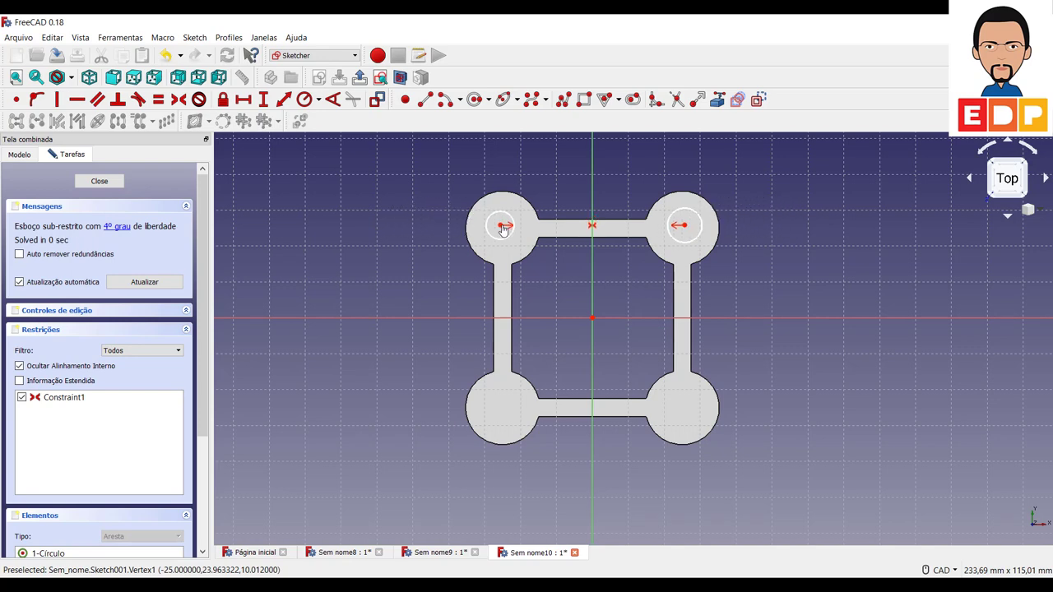
click(504, 227)
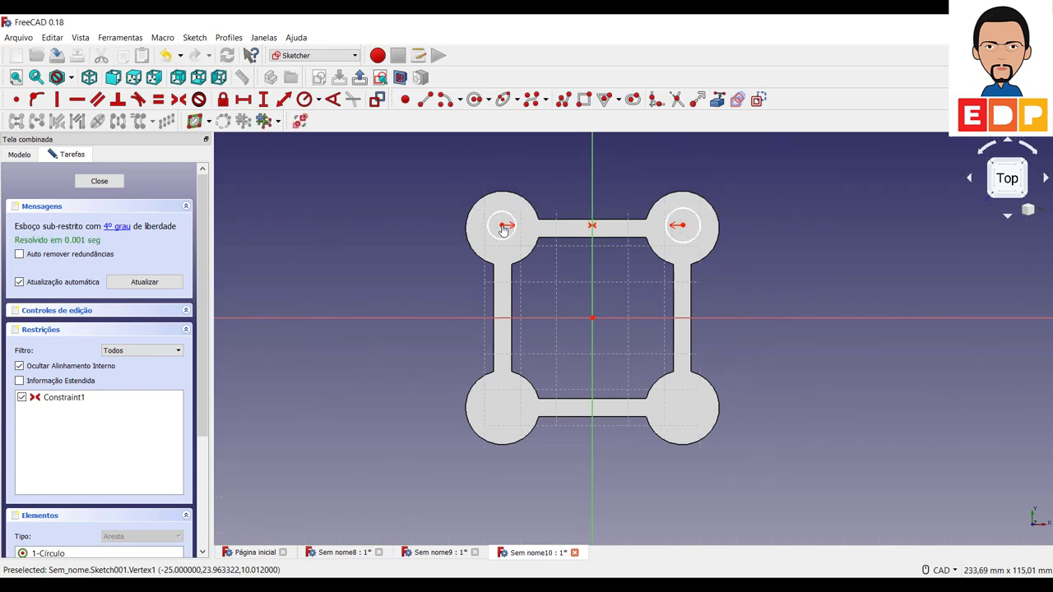
click(680, 225)
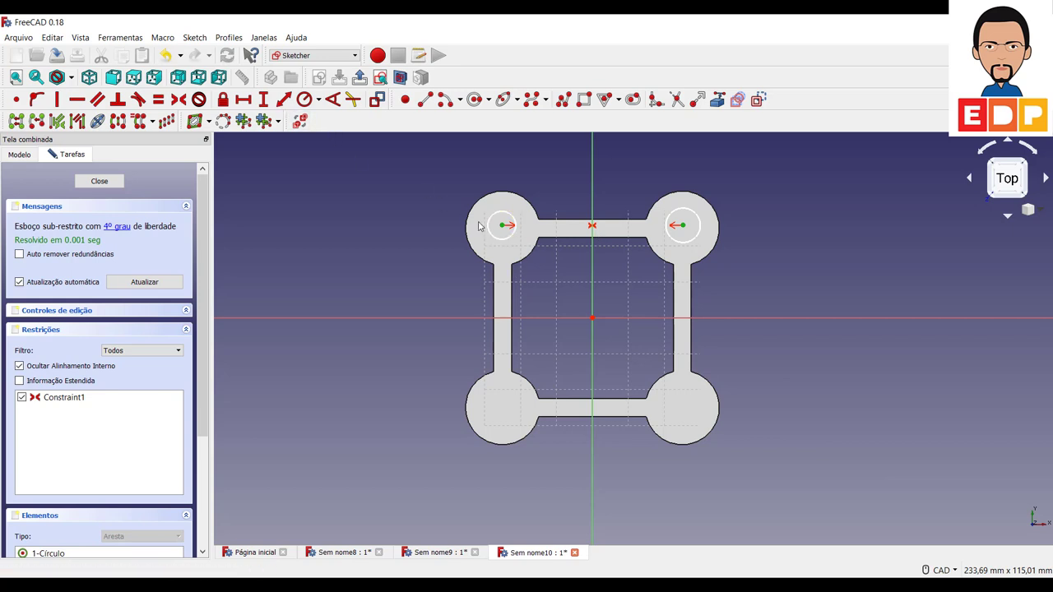
Dimension the circle centres 50 mm apart and make both circles equal size
click(243, 98)
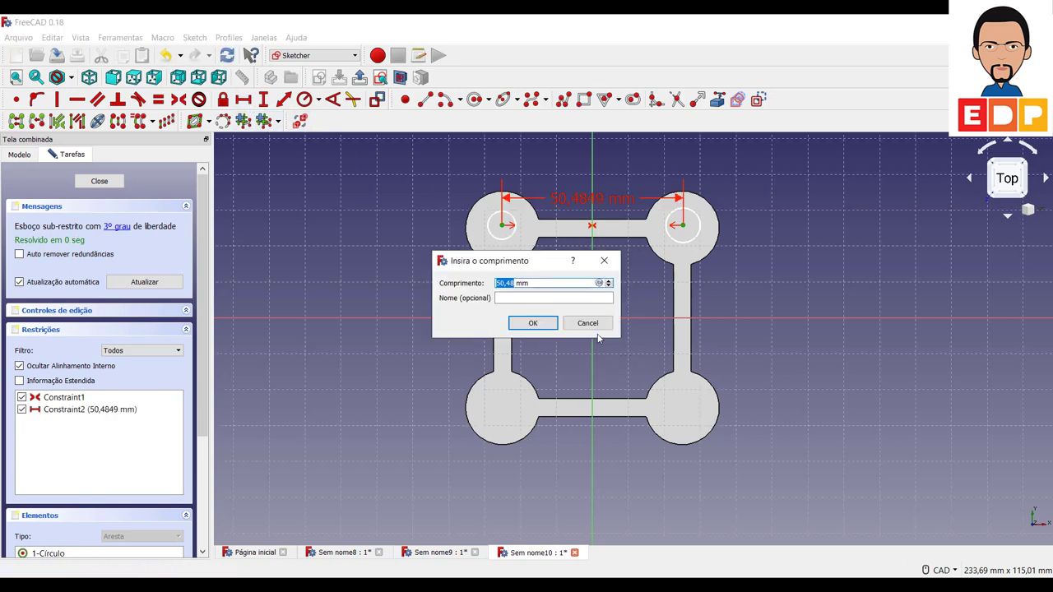
text(5)
key(Return)
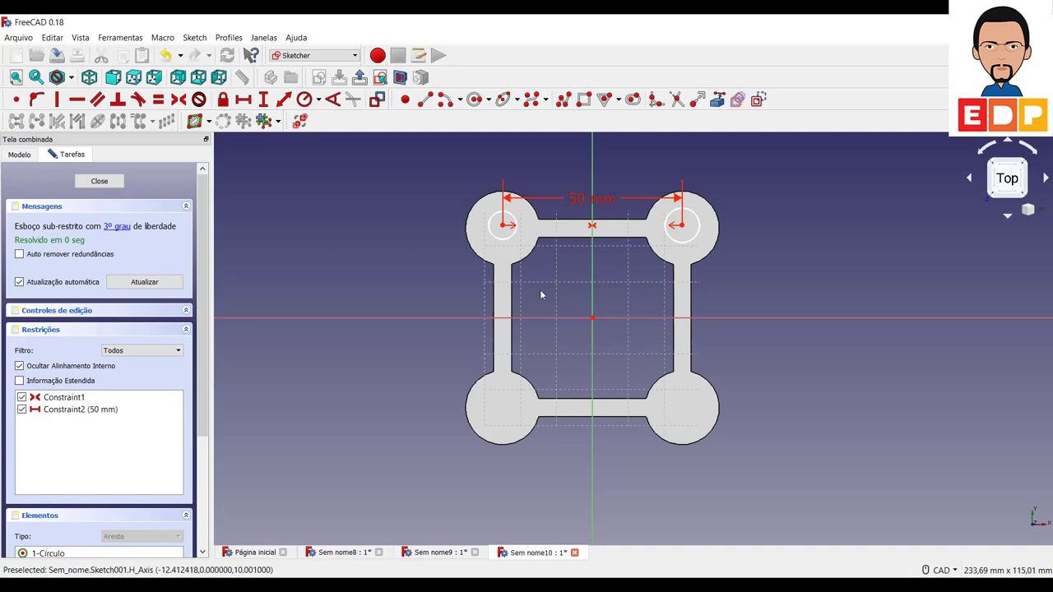
click(497, 240)
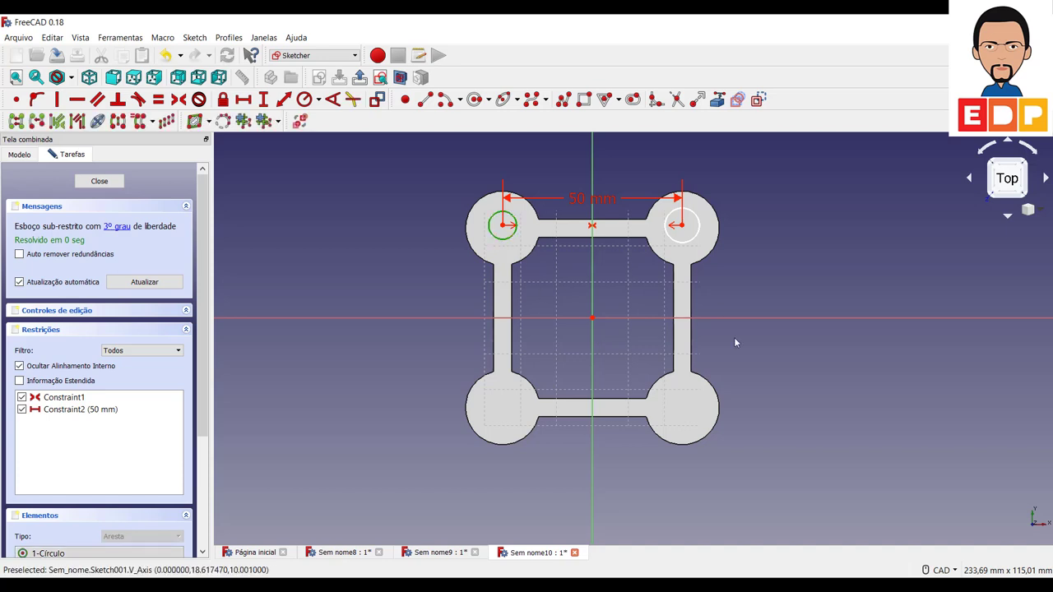
click(696, 236)
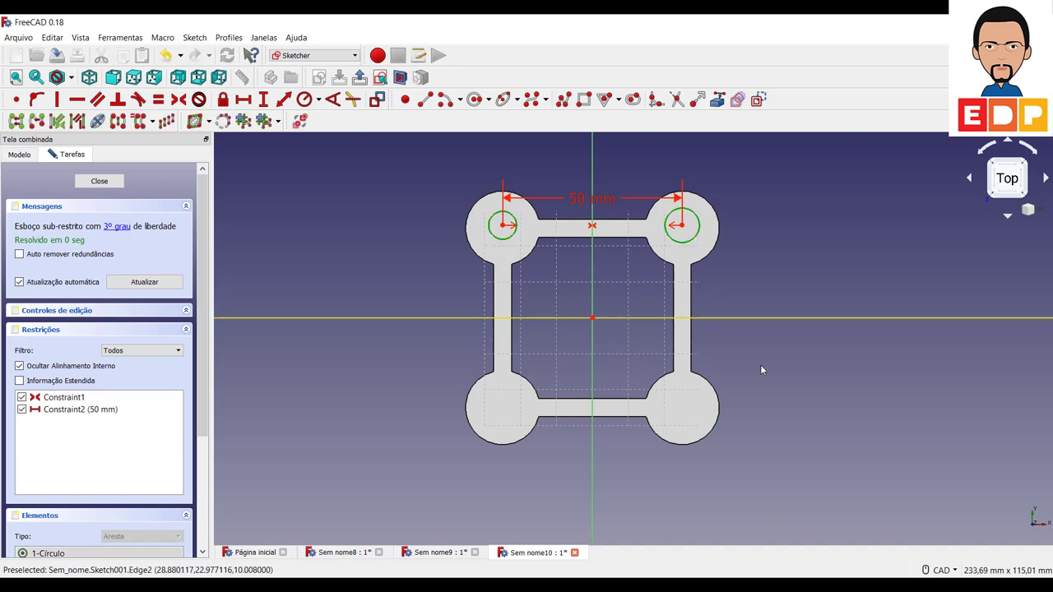
click(158, 100)
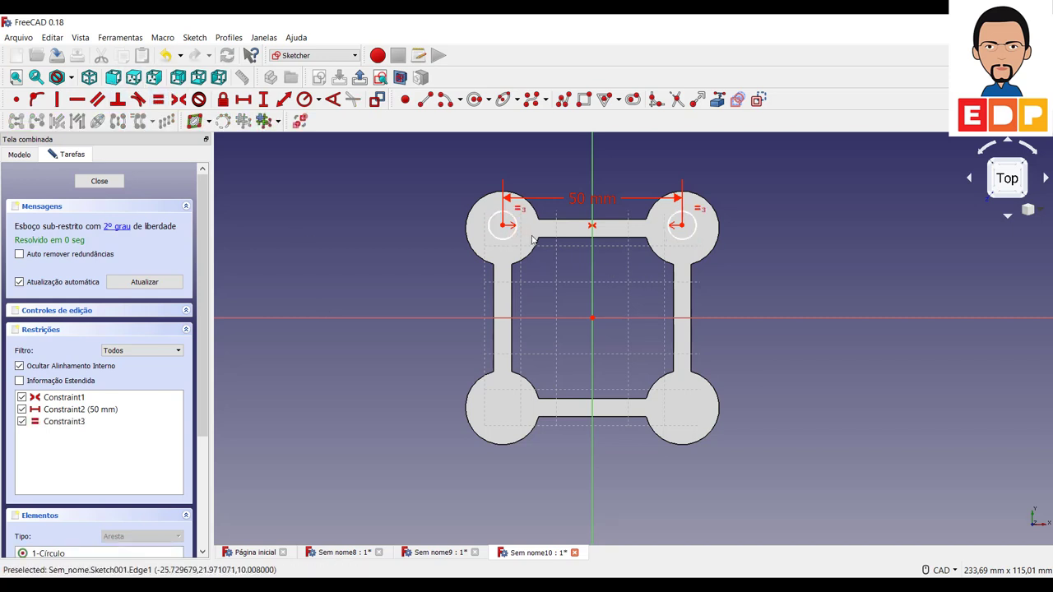
Give the circles a 5 mm radius and place their centres 25 mm above the origin
click(495, 236)
click(302, 99)
text(5)
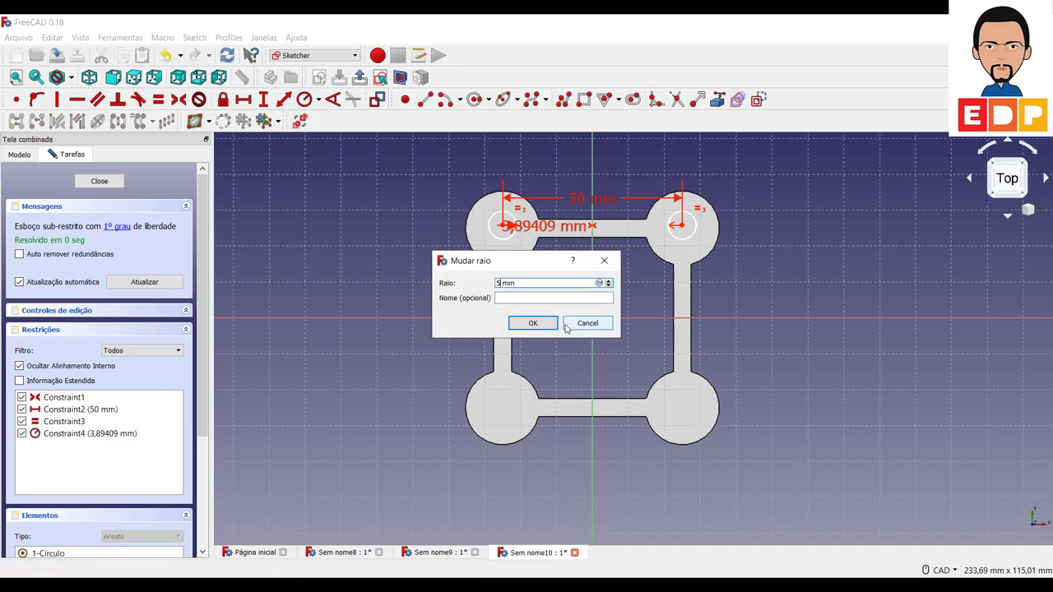
key(Return)
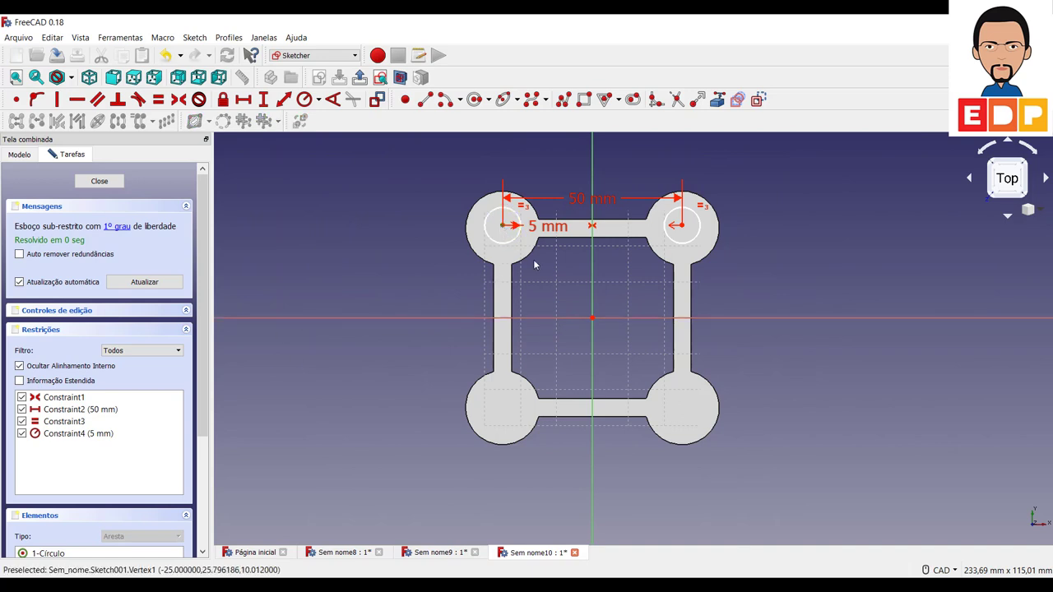
click(592, 319)
click(263, 98)
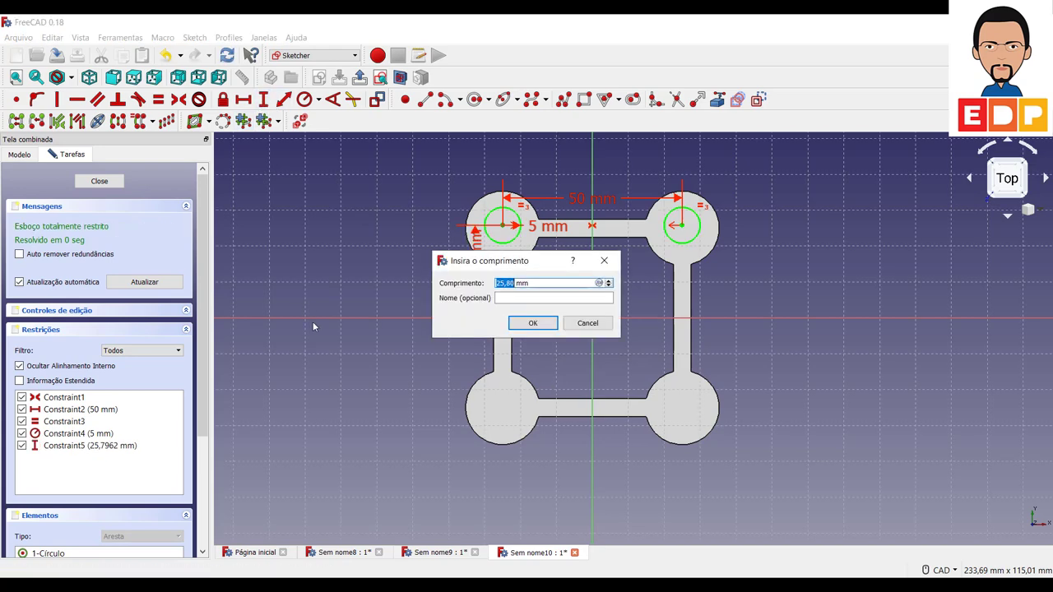
text(25)
key(Return)
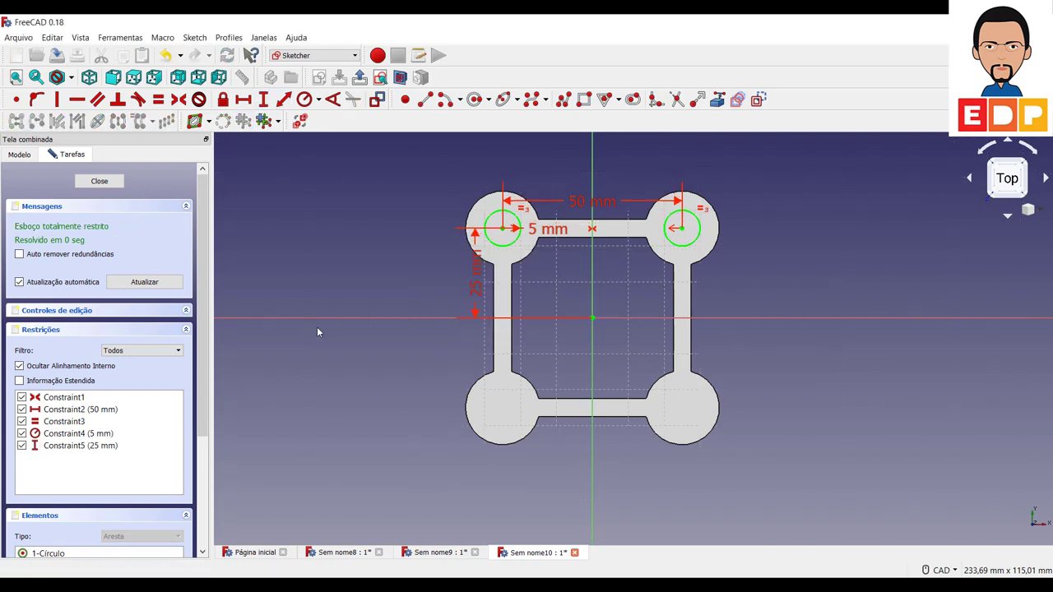
Move the 25, 5 and 50 mm dimension labels clear and close the sketch
drag(477, 304, 376, 305)
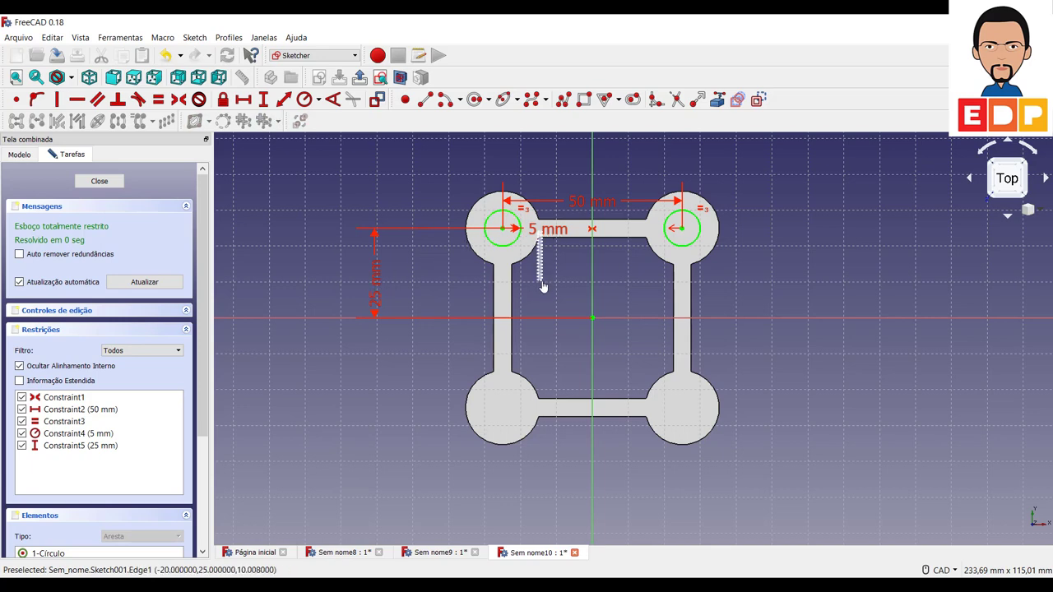
drag(531, 232, 566, 281)
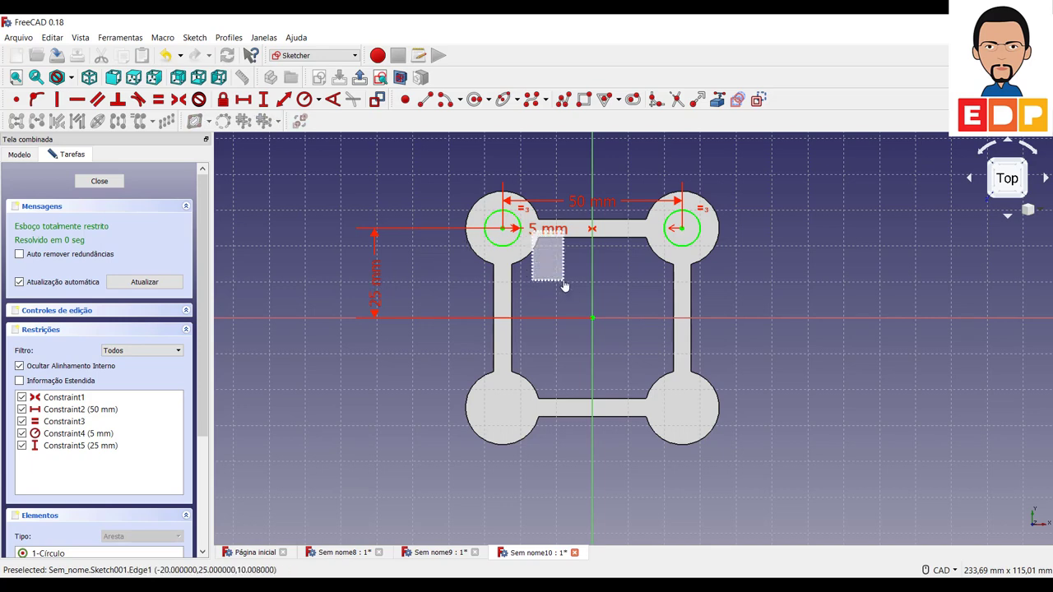
drag(516, 232, 586, 272)
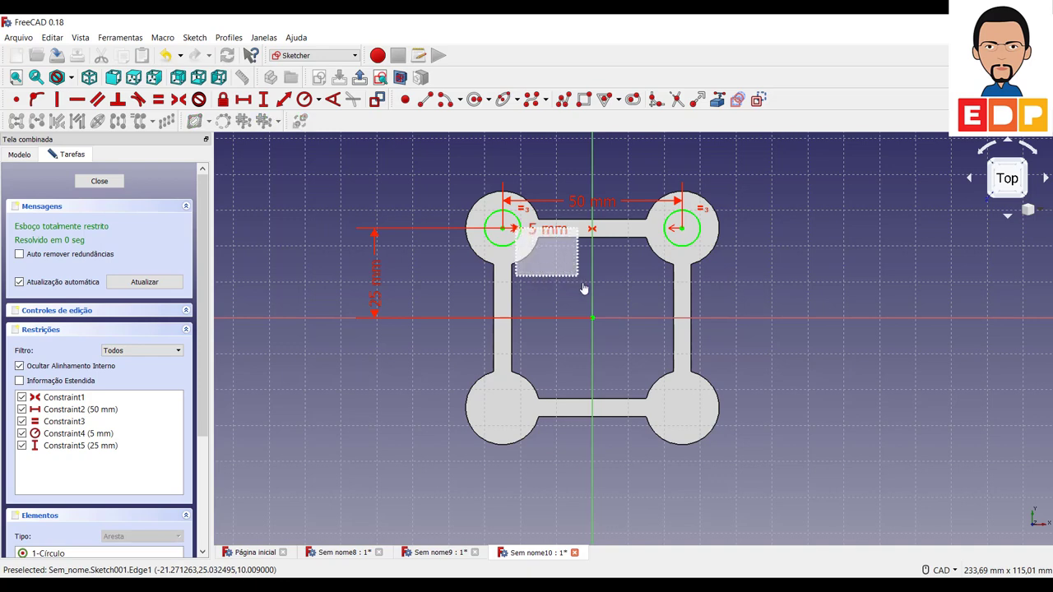
mouse_move(548, 231)
mouse_down()
mouse_move(587, 284)
mouse_move(565, 294)
mouse_up()
drag(573, 209, 574, 189)
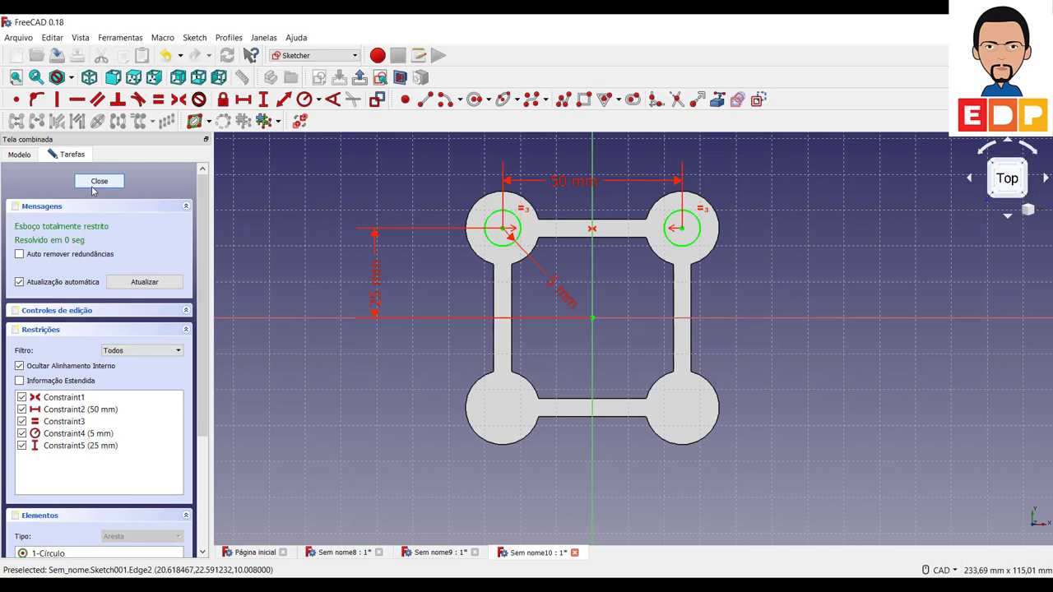
click(97, 182)
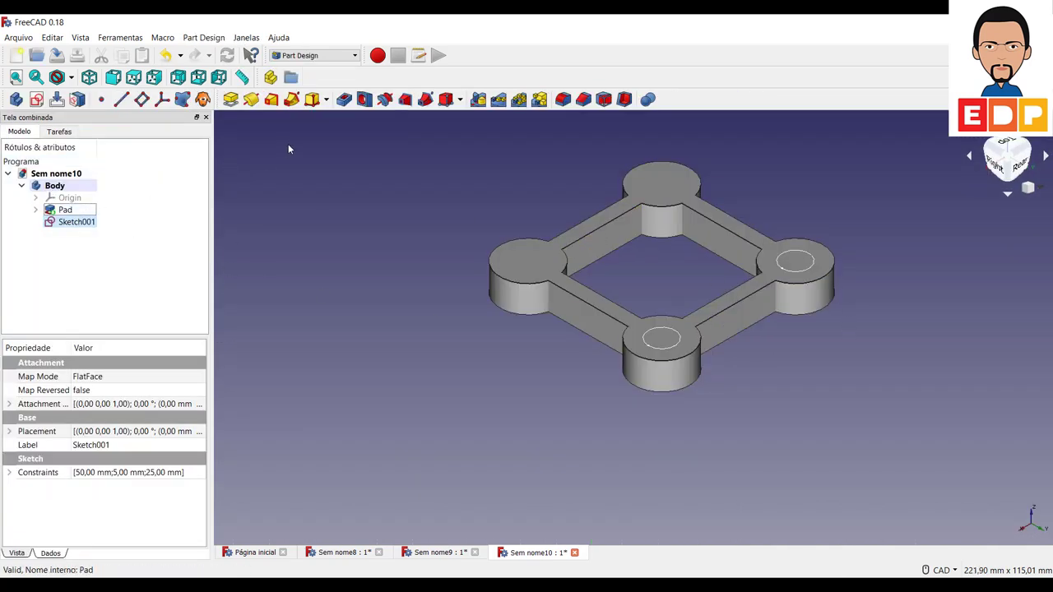
Pocket the two-circle sketch with type 'Atravessando tudo' (Through all)
click(345, 99)
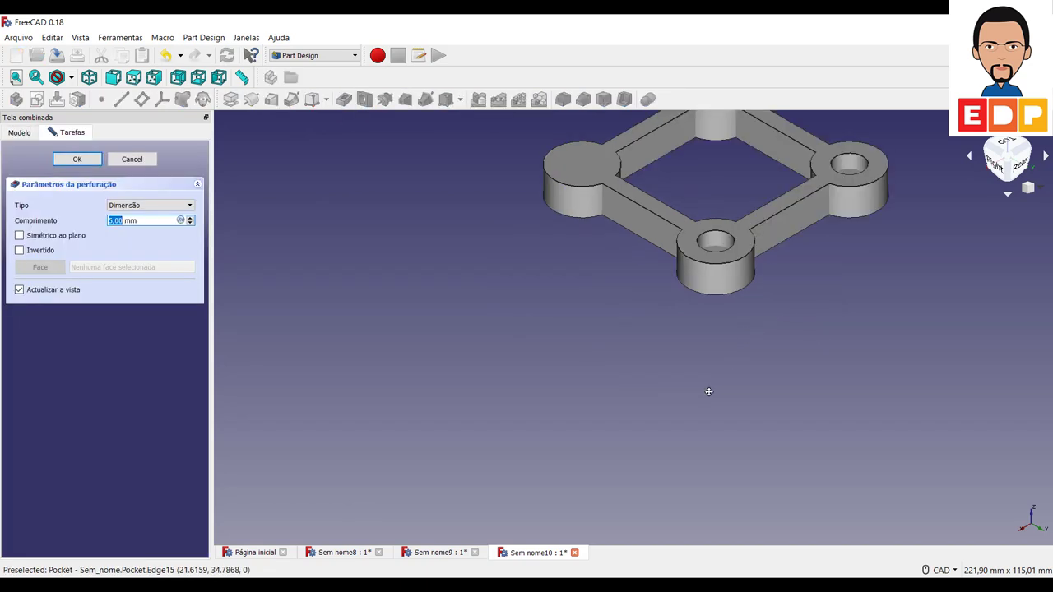
middle_drag(708, 391, 512, 414)
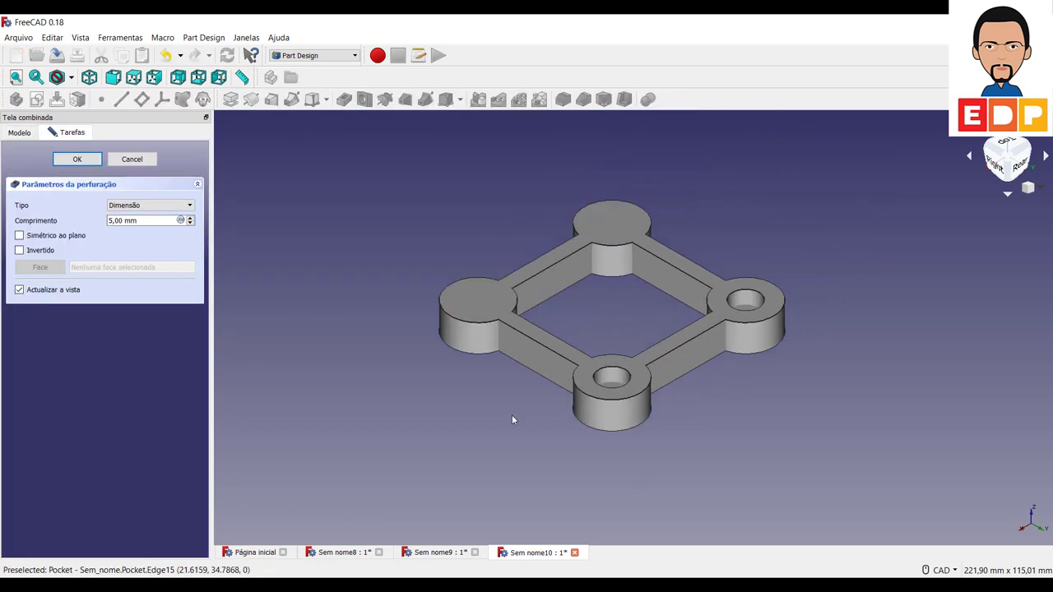
click(137, 209)
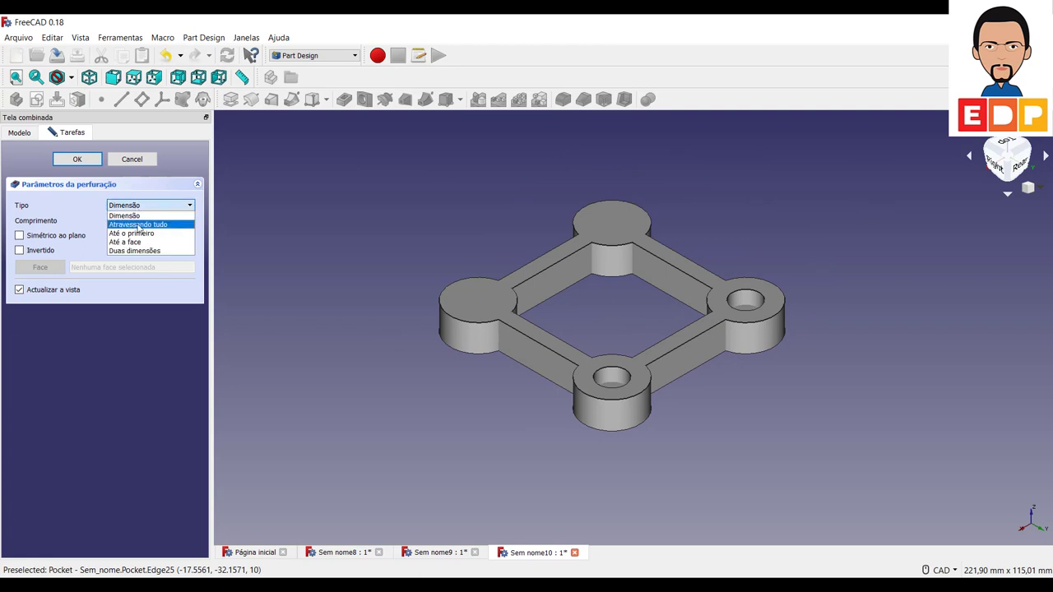
click(138, 224)
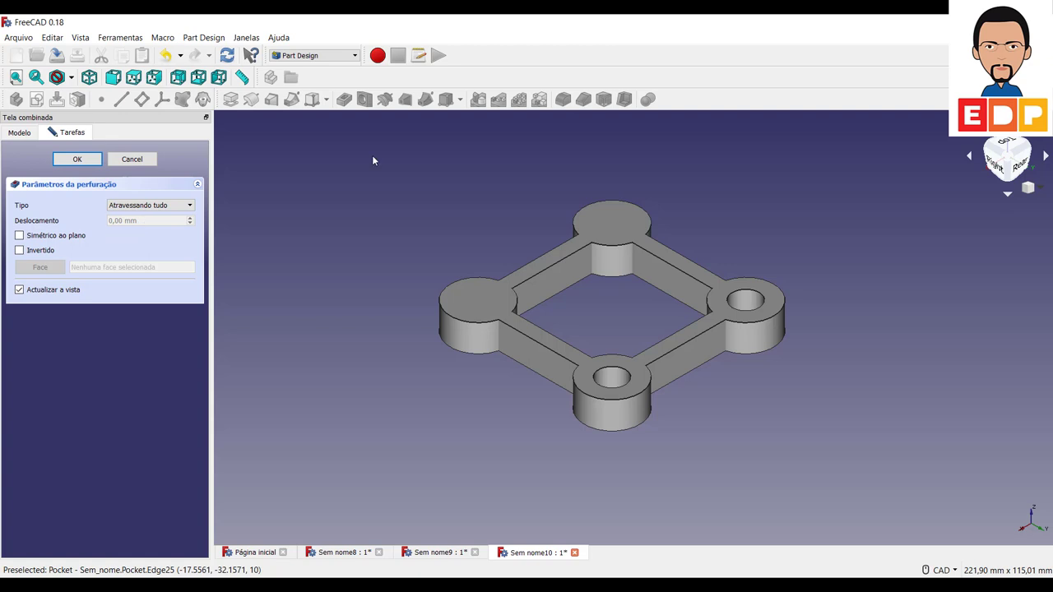
click(1005, 146)
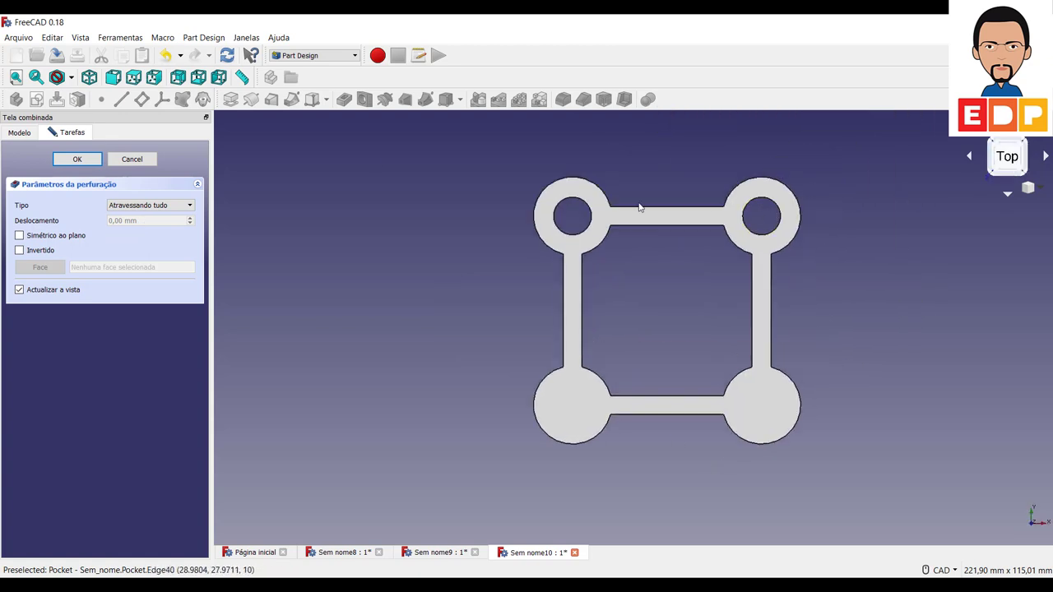
click(72, 159)
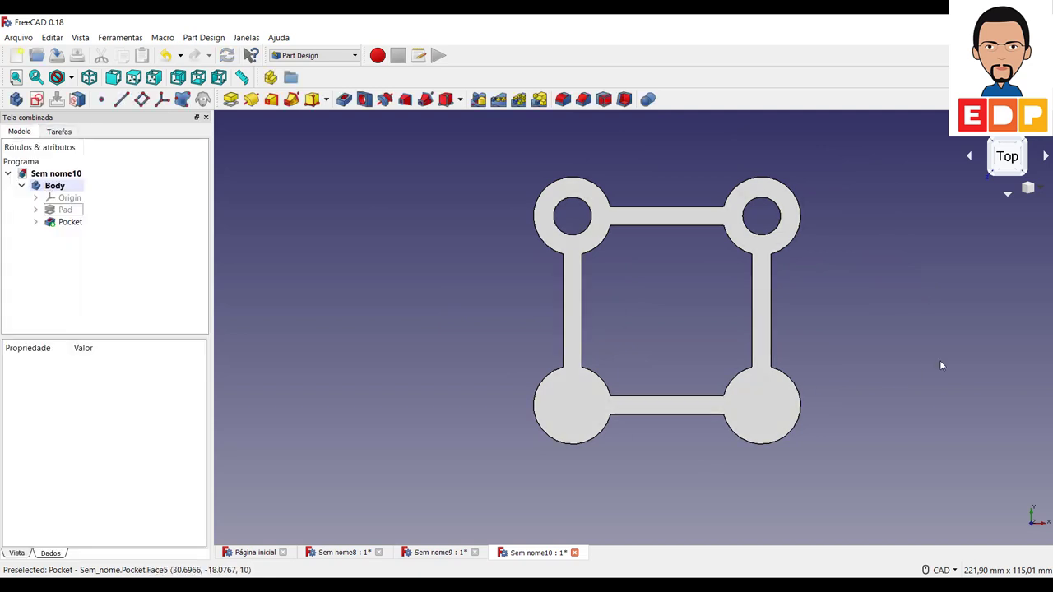
Return to an isometric view and recentre the part to inspect the holes
click(1024, 144)
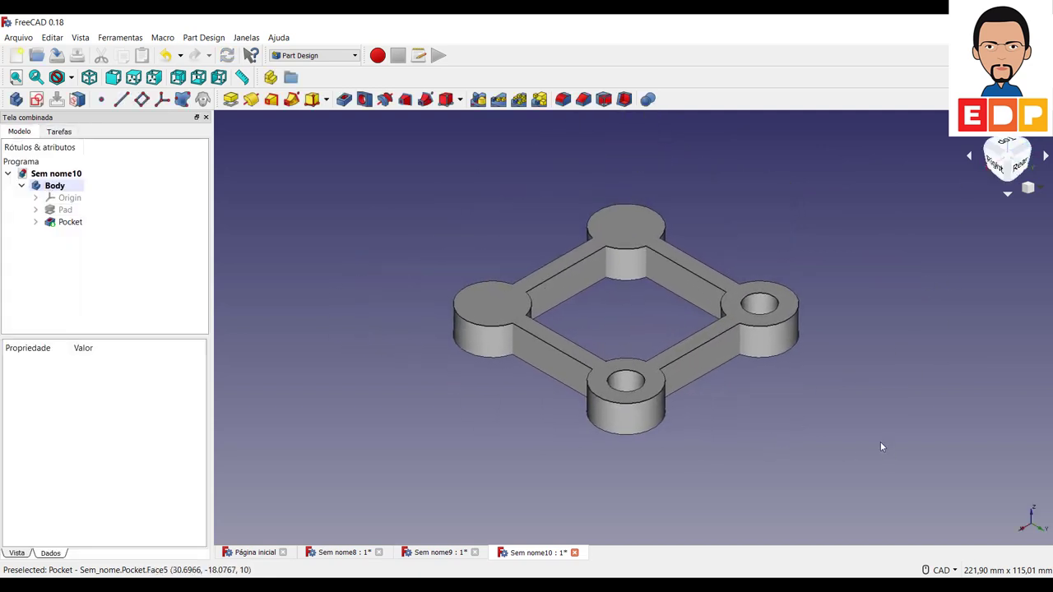
scroll(837, 426, down, 5)
scroll(834, 425, up, 2)
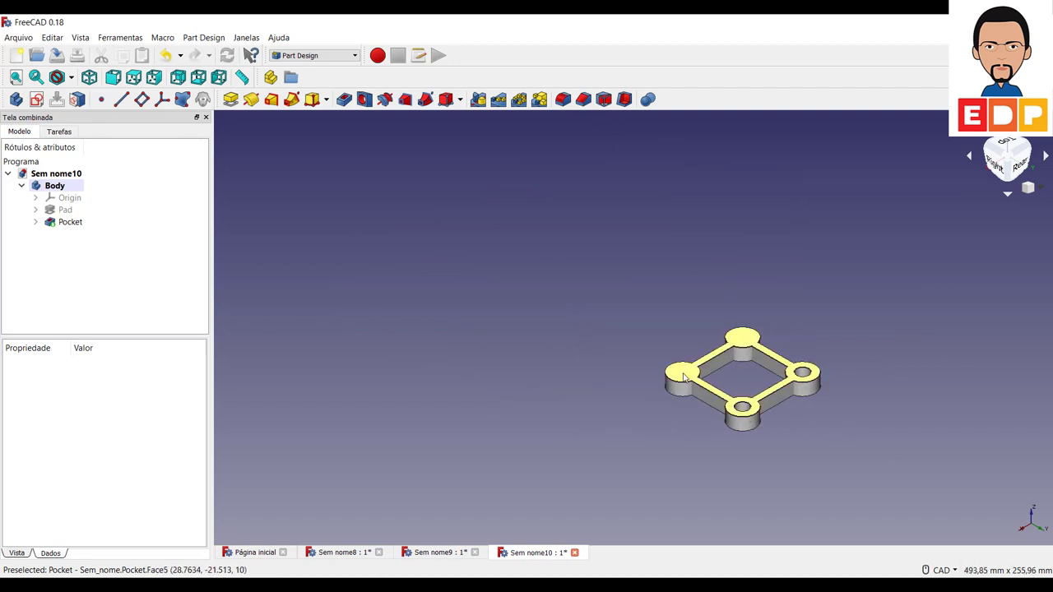
middle_drag(530, 383, 408, 314)
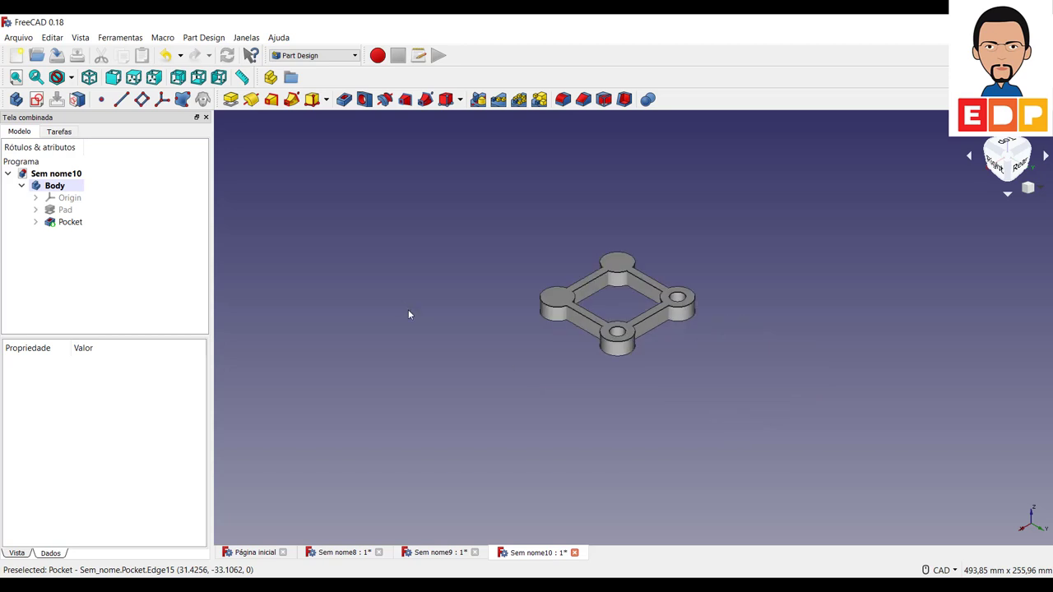
scroll(462, 339, down, 2)
scroll(462, 340, up, 5)
scroll(510, 344, down, 2)
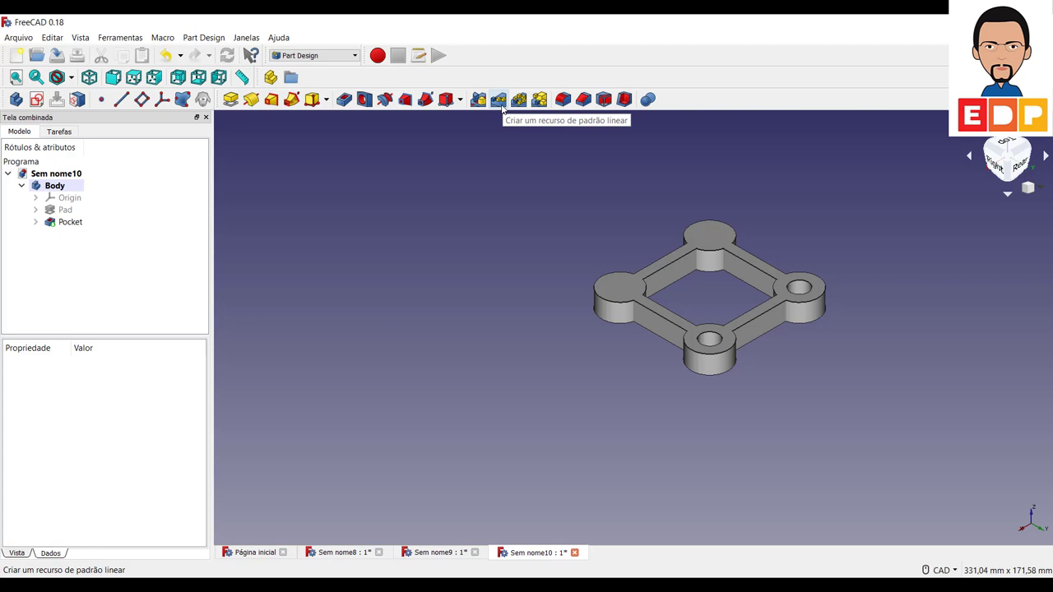
Linear-pattern the Pocket 50 mm along the sketch's vertical axis in reversed direction
click(498, 99)
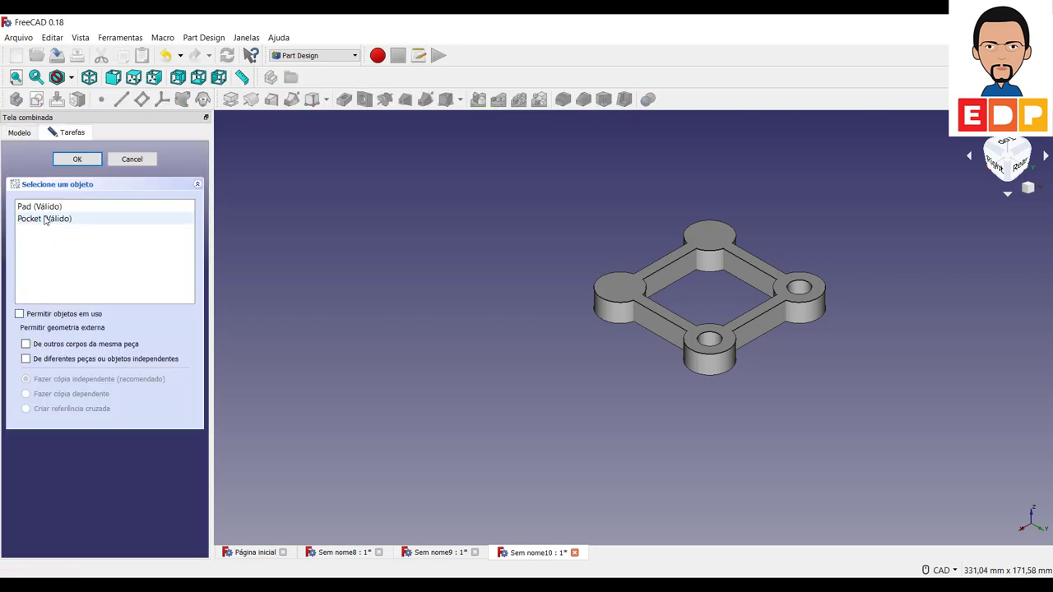
click(45, 219)
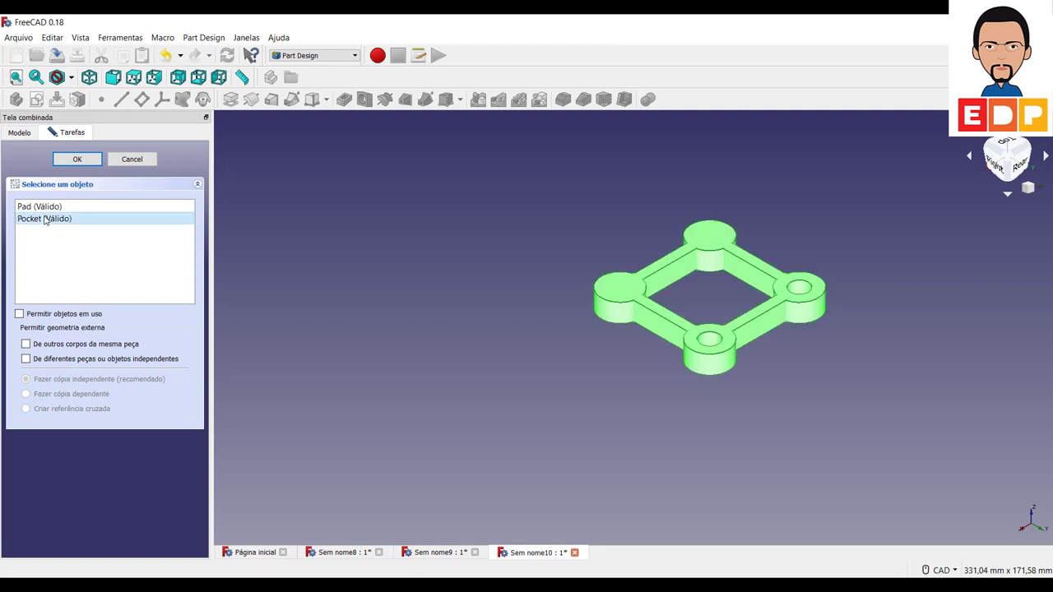
click(76, 159)
middle_drag(756, 461, 689, 464)
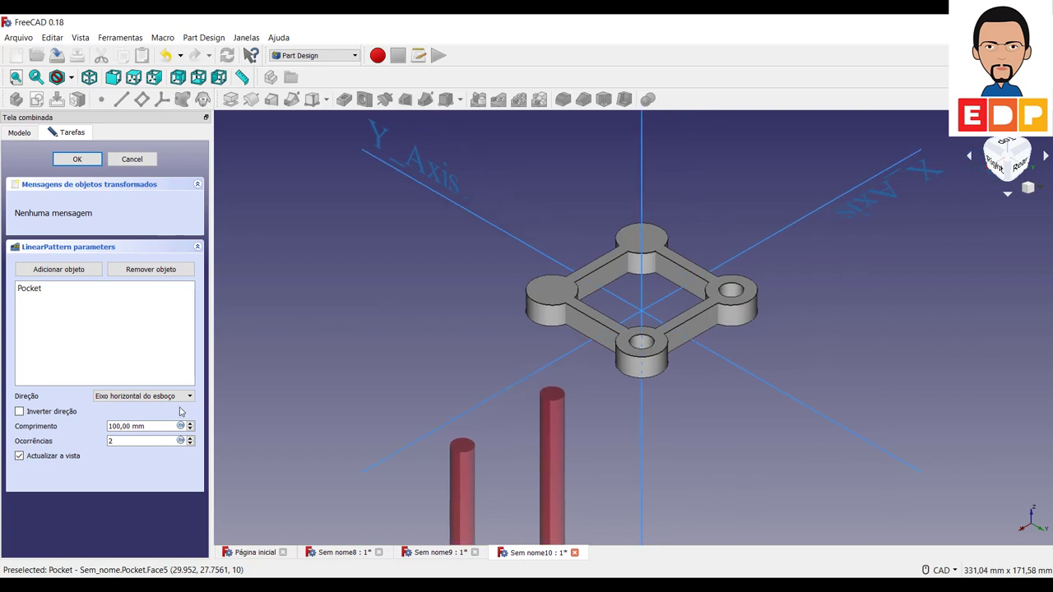
click(134, 398)
click(131, 415)
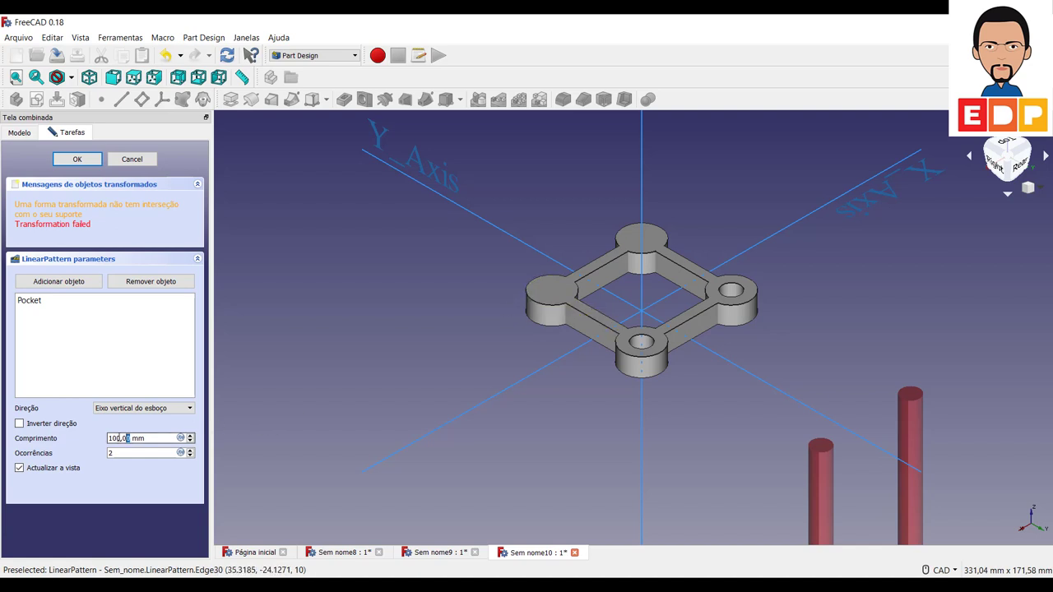
double_click(120, 438)
text(50)
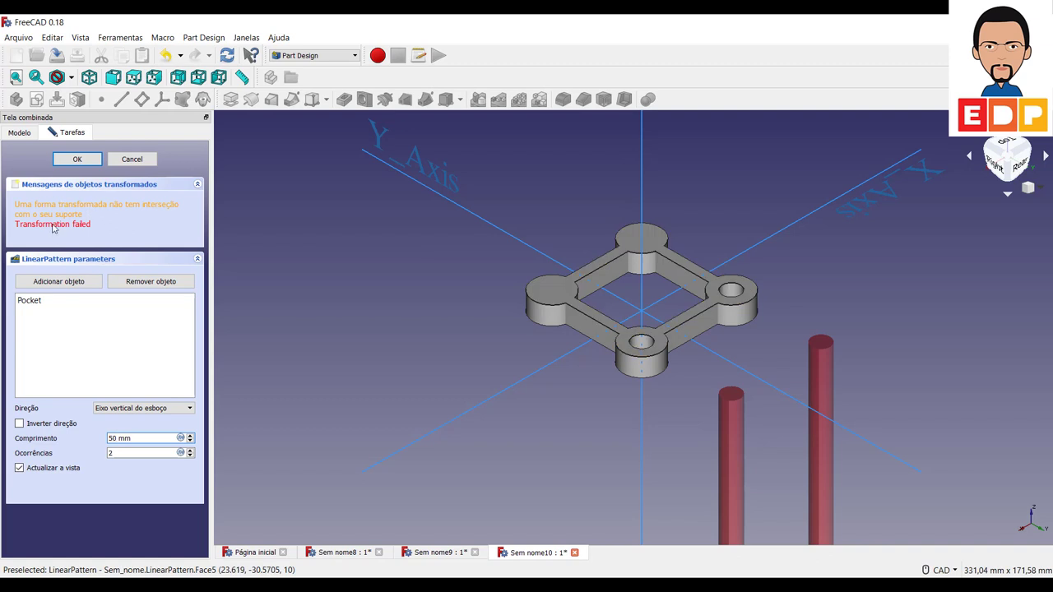
click(20, 425)
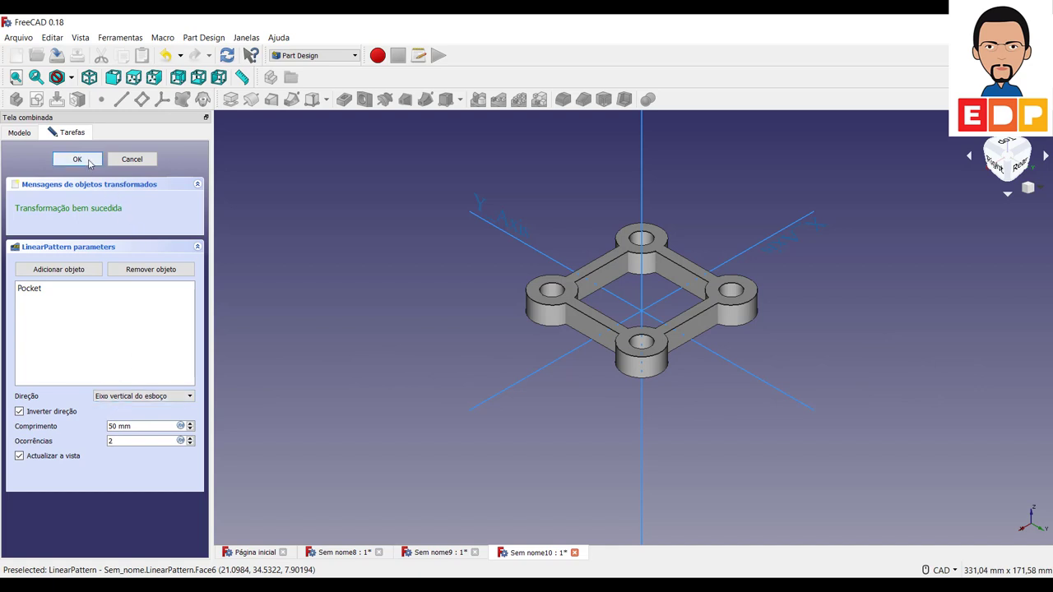
key(Return)
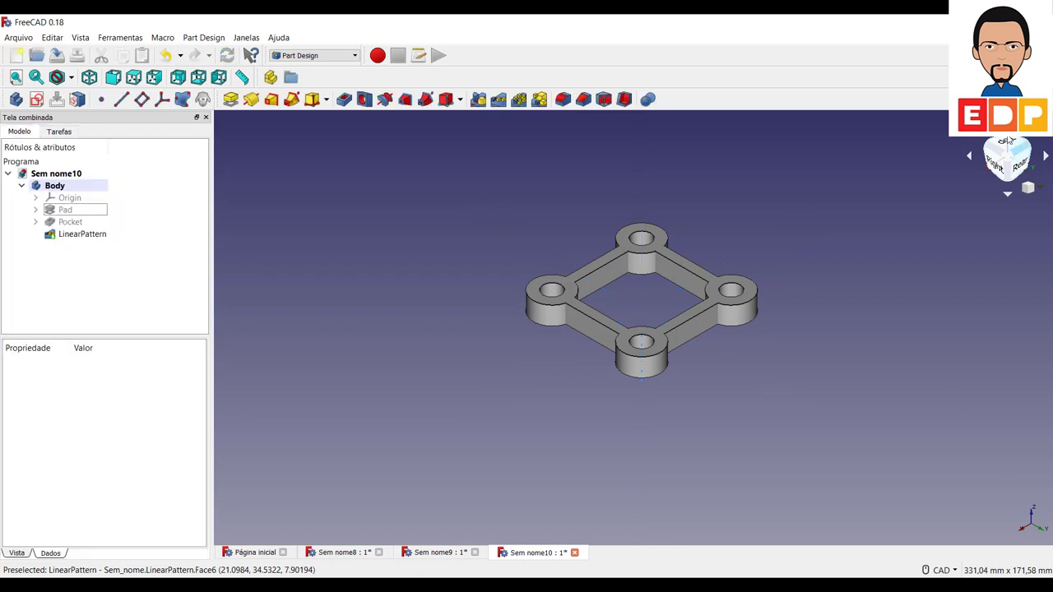
click(1005, 146)
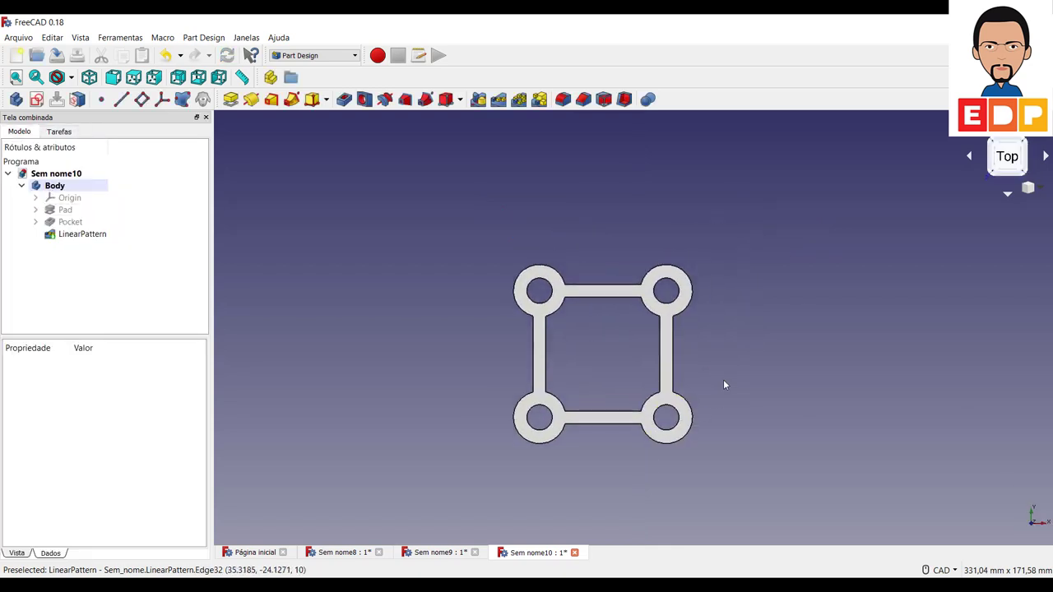
scroll(725, 373, up, 3)
scroll(719, 374, down, 3)
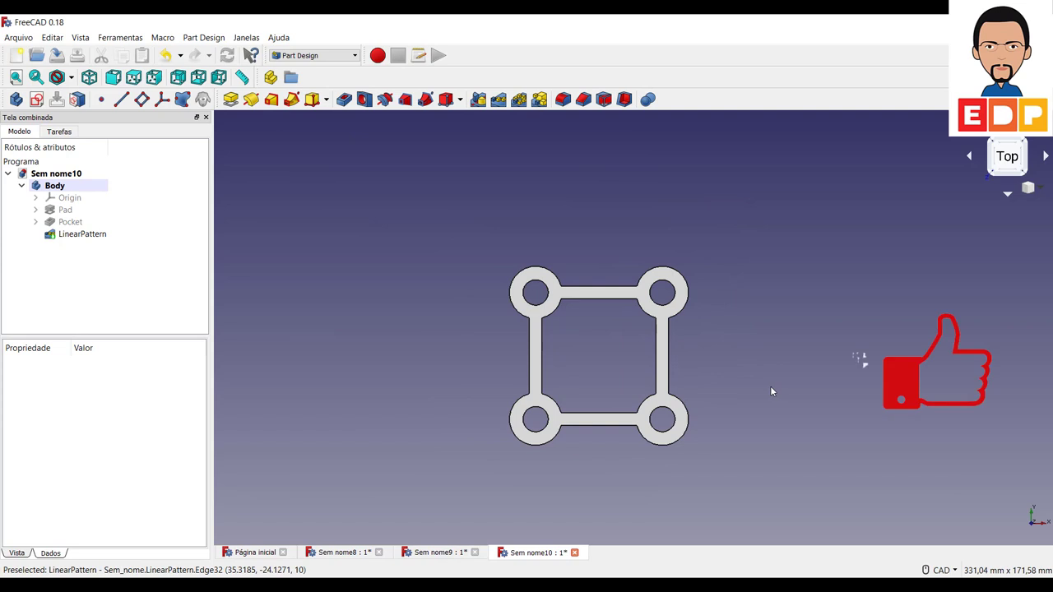
scroll(772, 390, up, 2)
click(1024, 143)
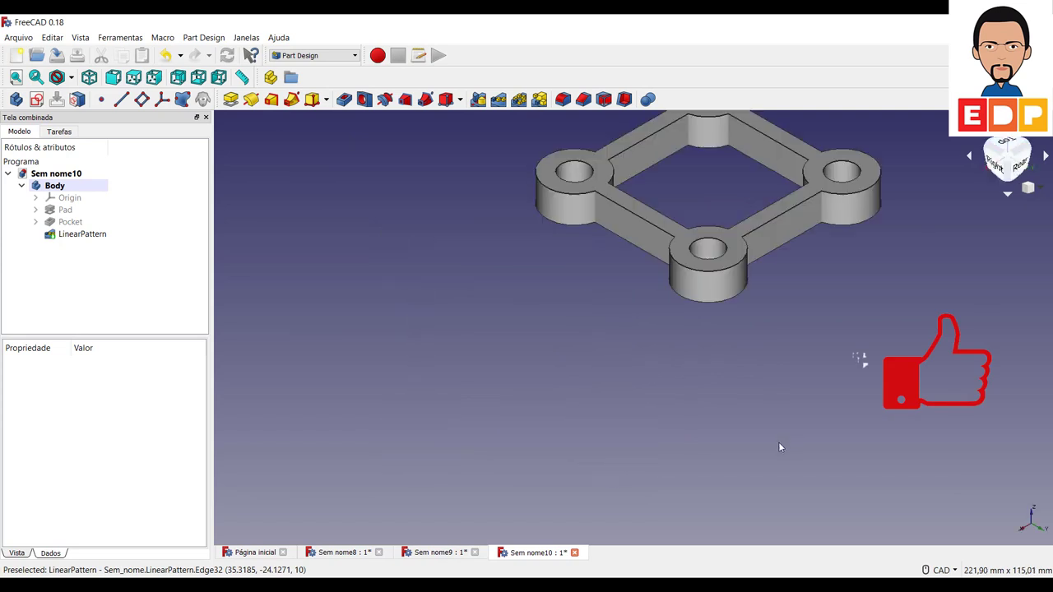
middle_drag(778, 442, 556, 507)
middle_drag(645, 407, 728, 439)
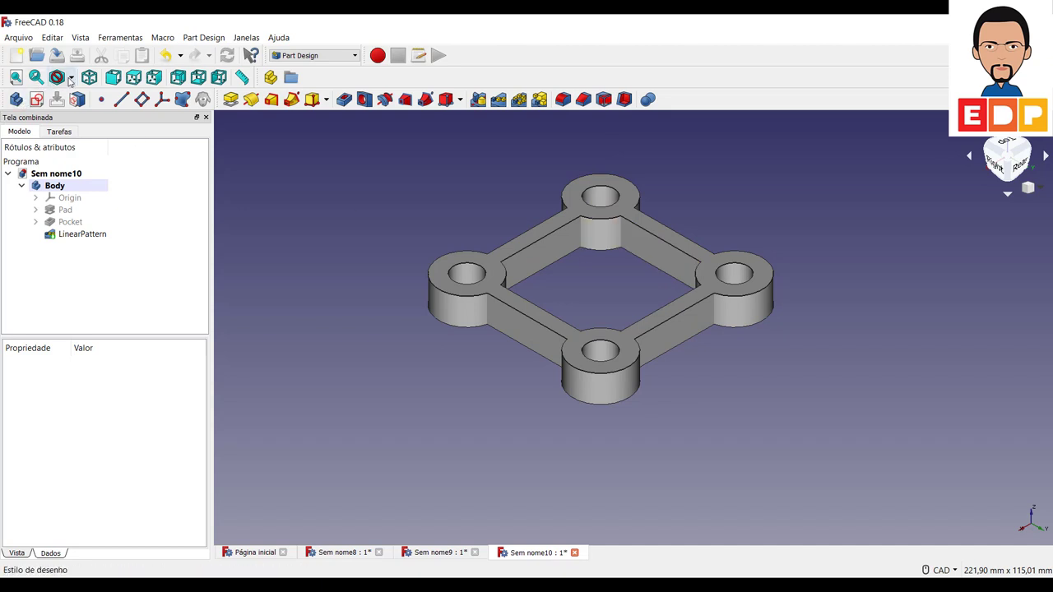
Switch the model's display style to wireframe
click(70, 77)
click(79, 95)
click(71, 77)
click(66, 139)
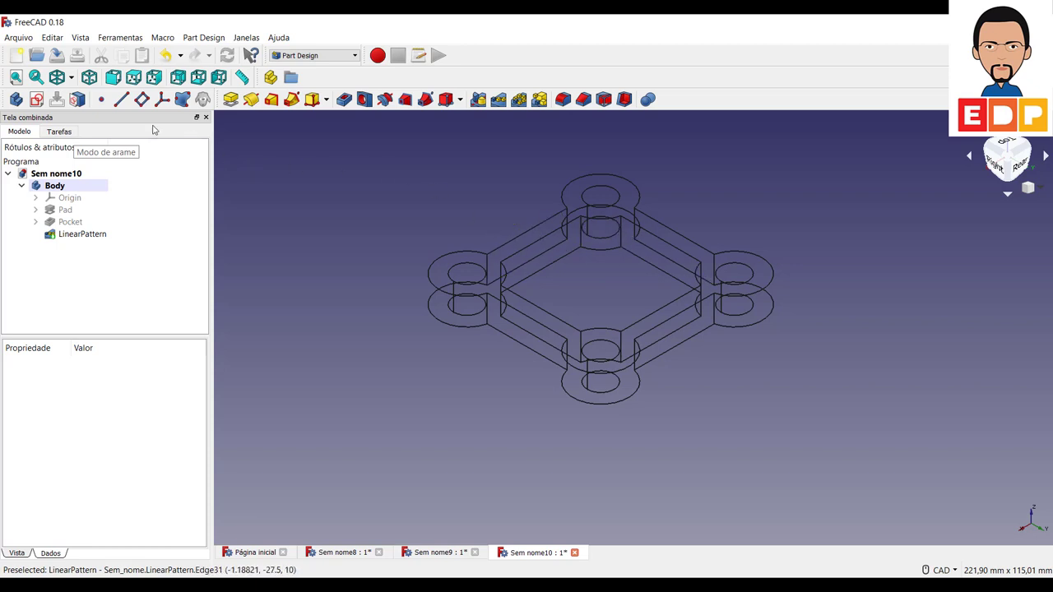
click(71, 77)
click(79, 96)
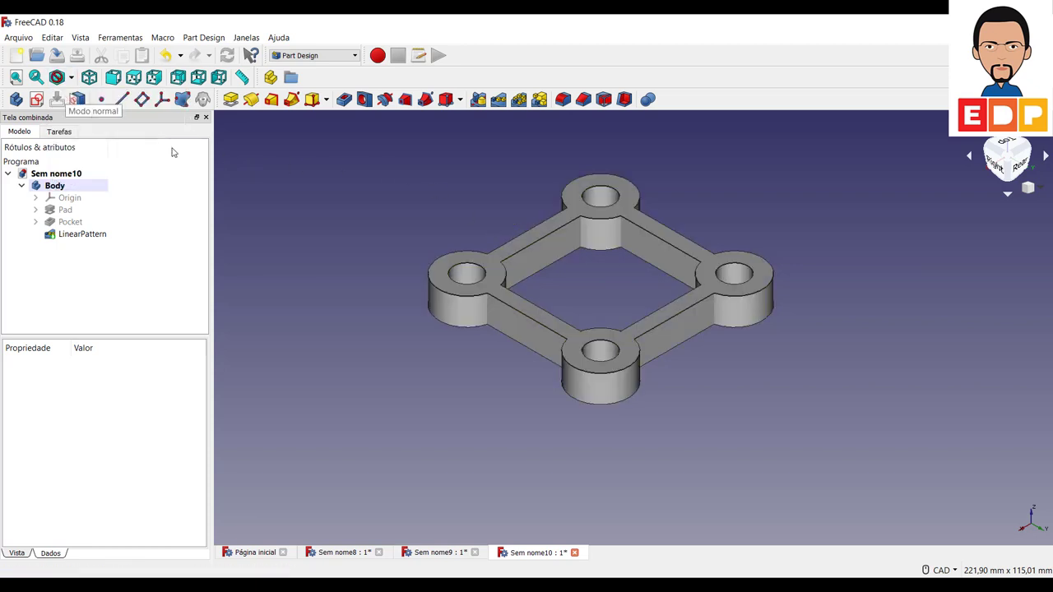
click(70, 78)
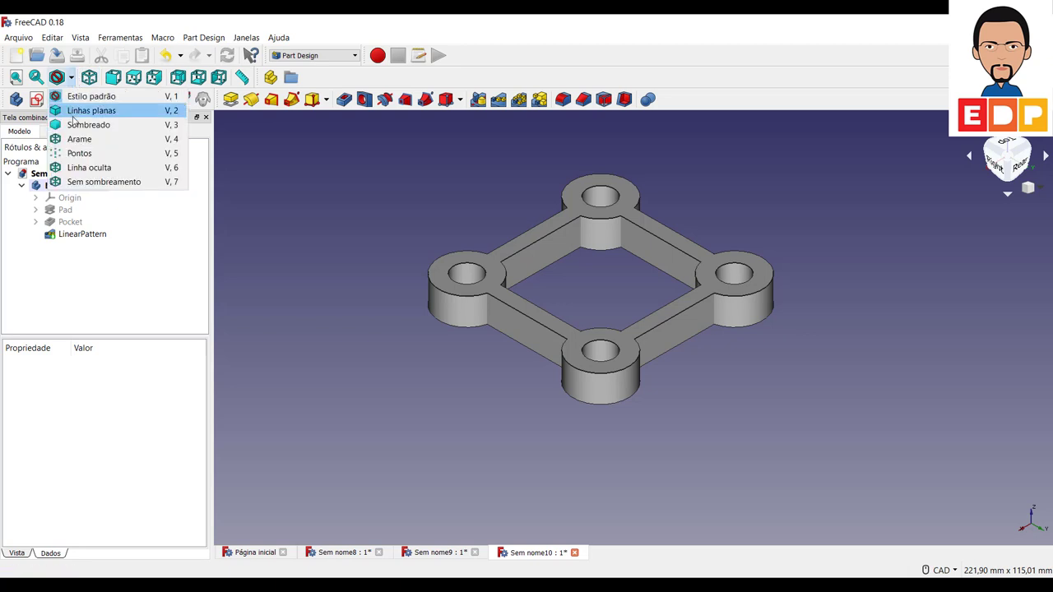
click(79, 139)
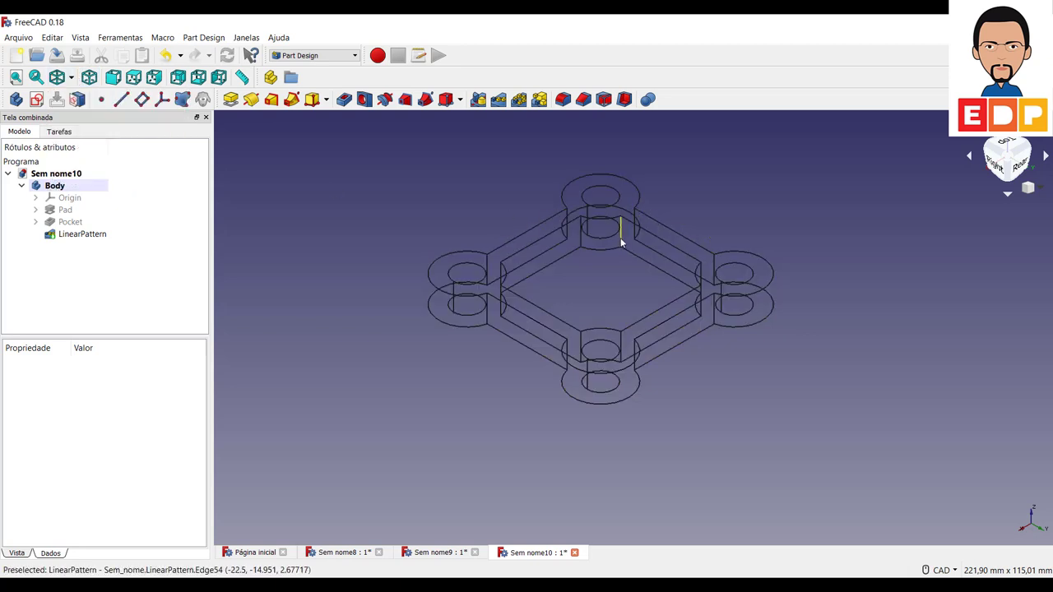
Select the six inner vertical corner edges beside the left, front and right bosses
click(620, 239)
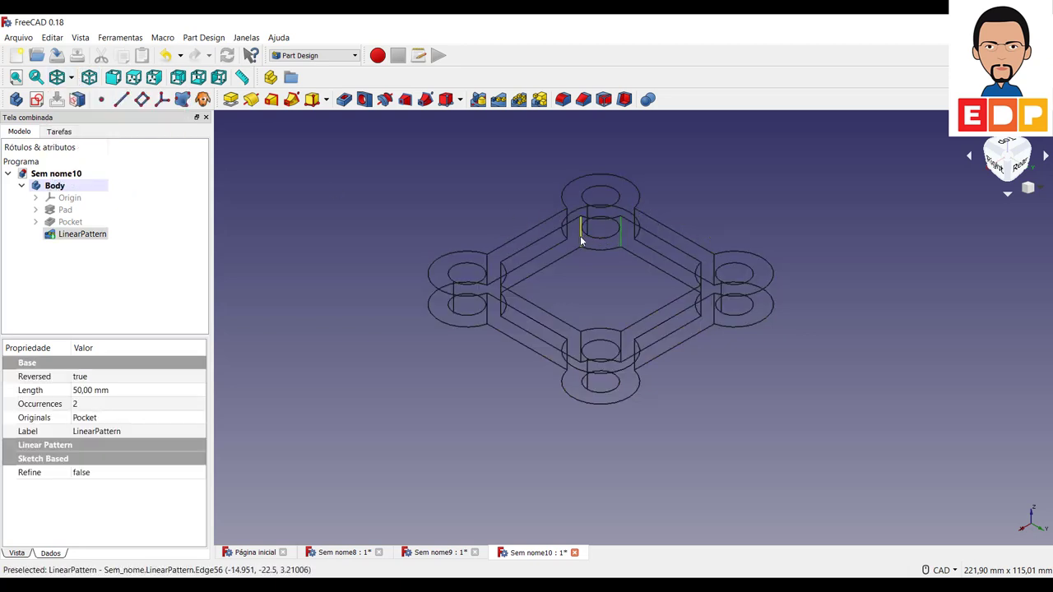
ctrl+click(581, 240)
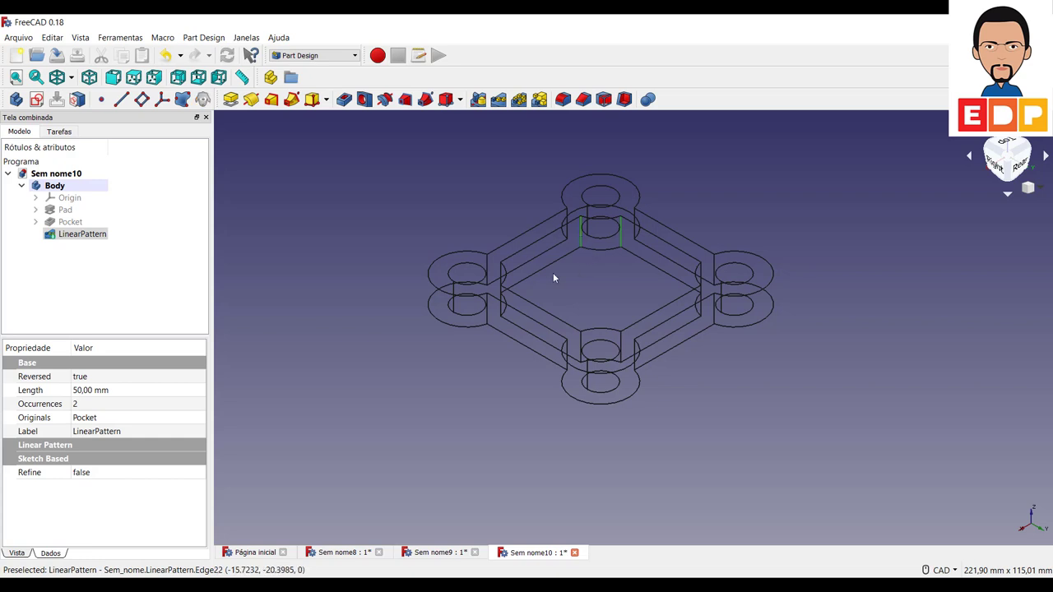
ctrl+click(501, 275)
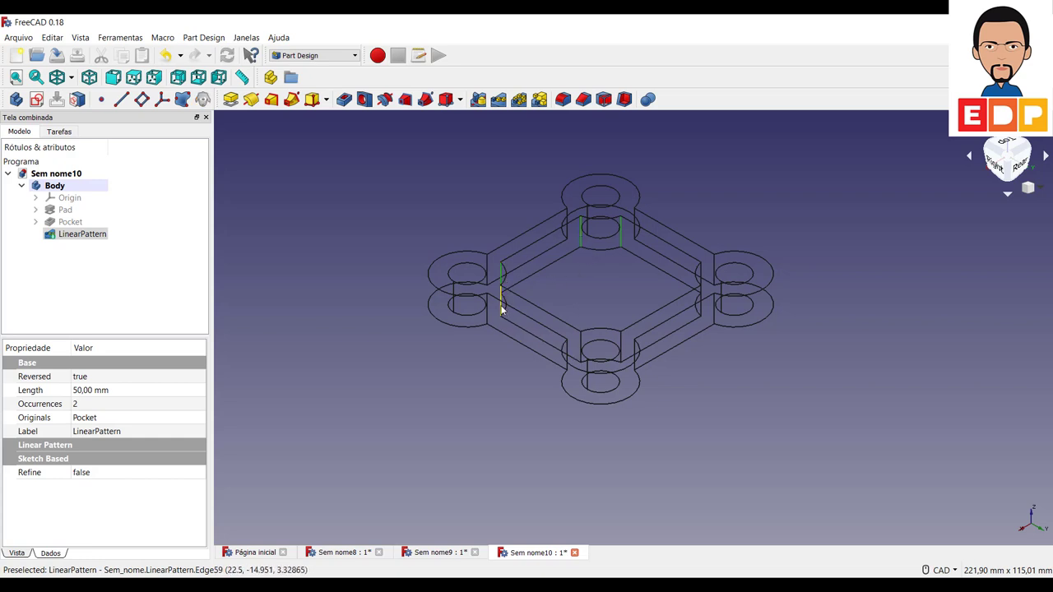
ctrl+click(580, 350)
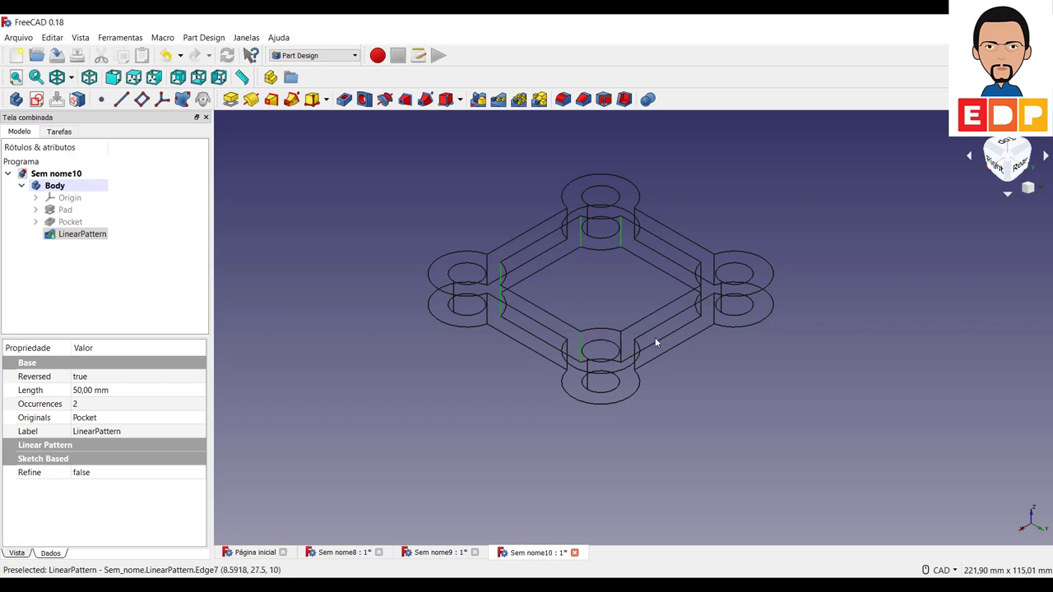
ctrl+click(620, 344)
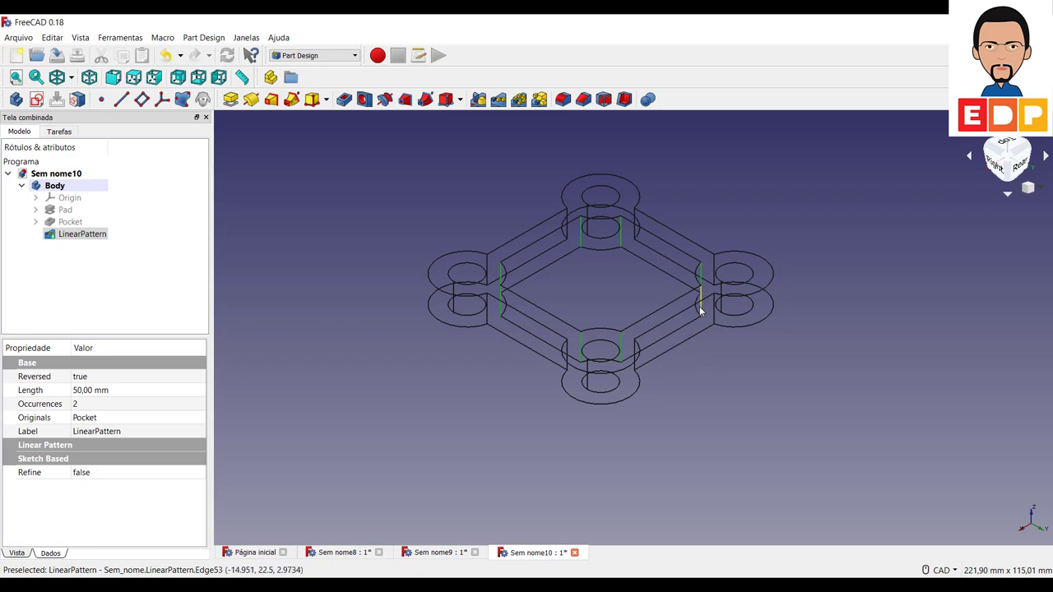
ctrl+click(700, 309)
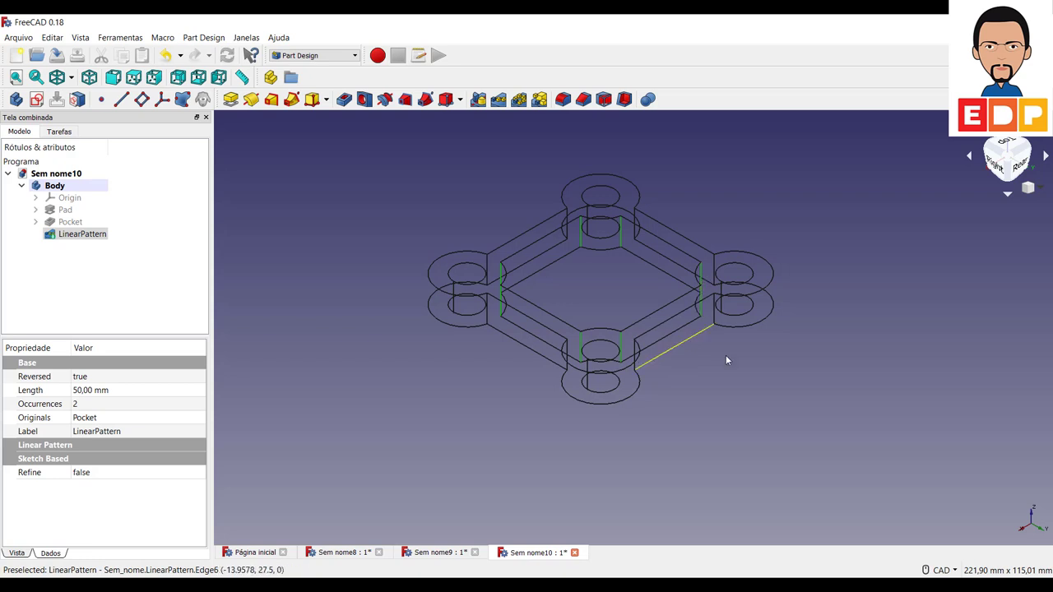
Apply a 1 mm fillet to the selected edges and return to shaded display
click(562, 100)
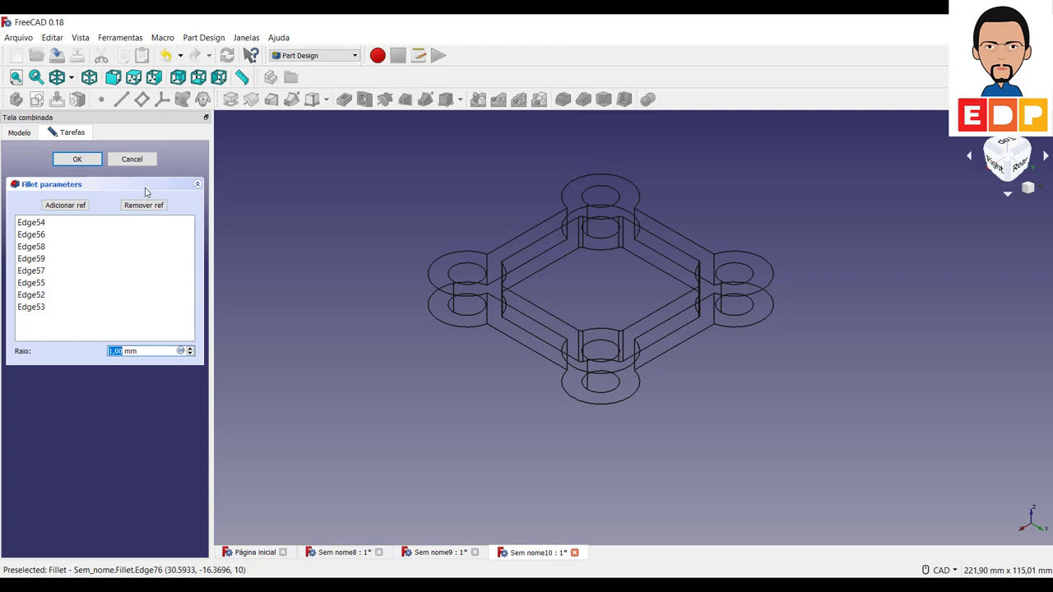
click(92, 160)
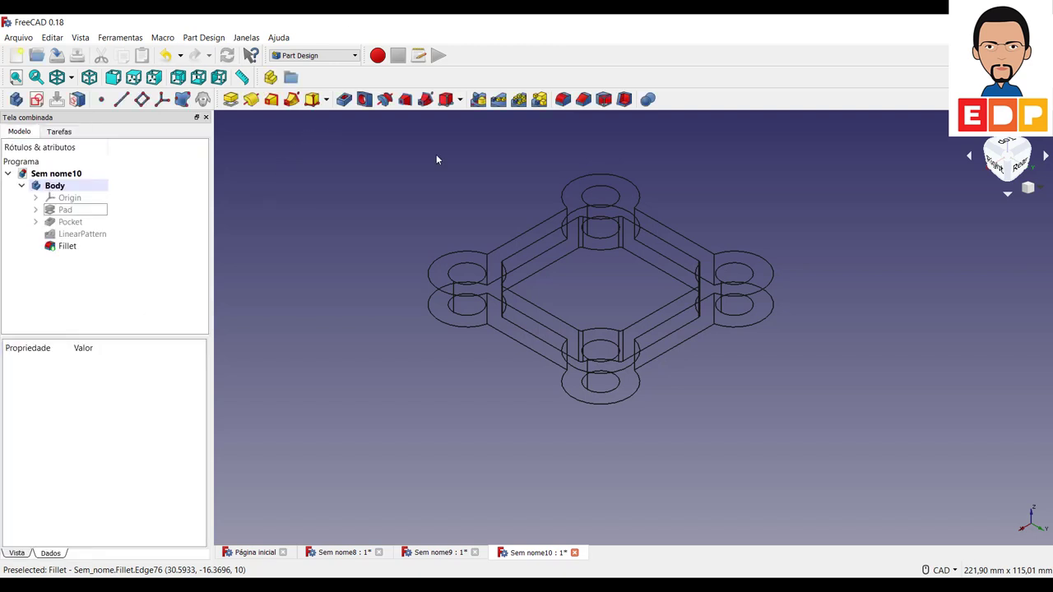
click(71, 78)
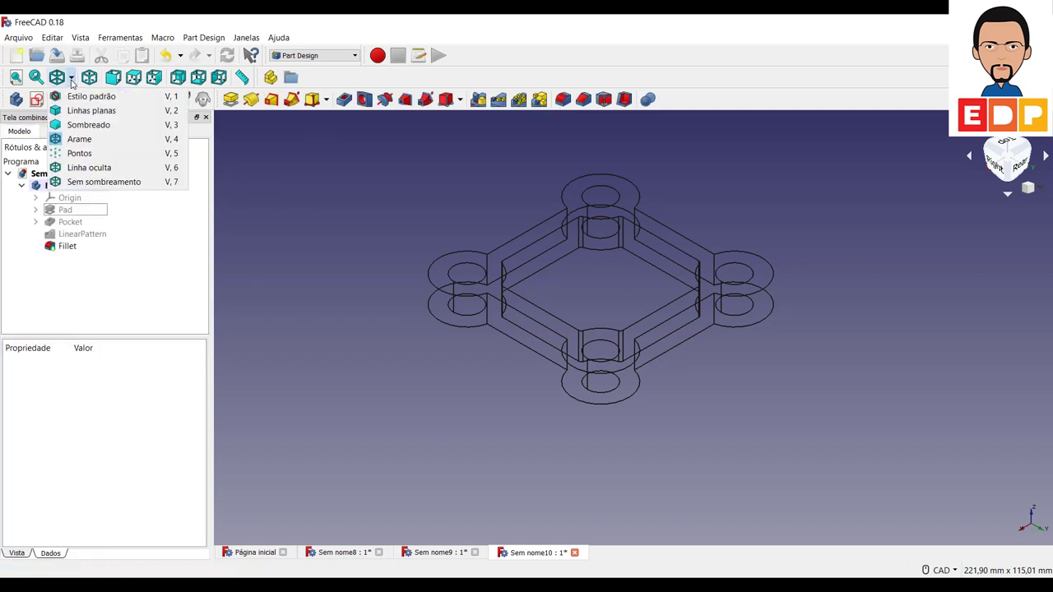
click(90, 97)
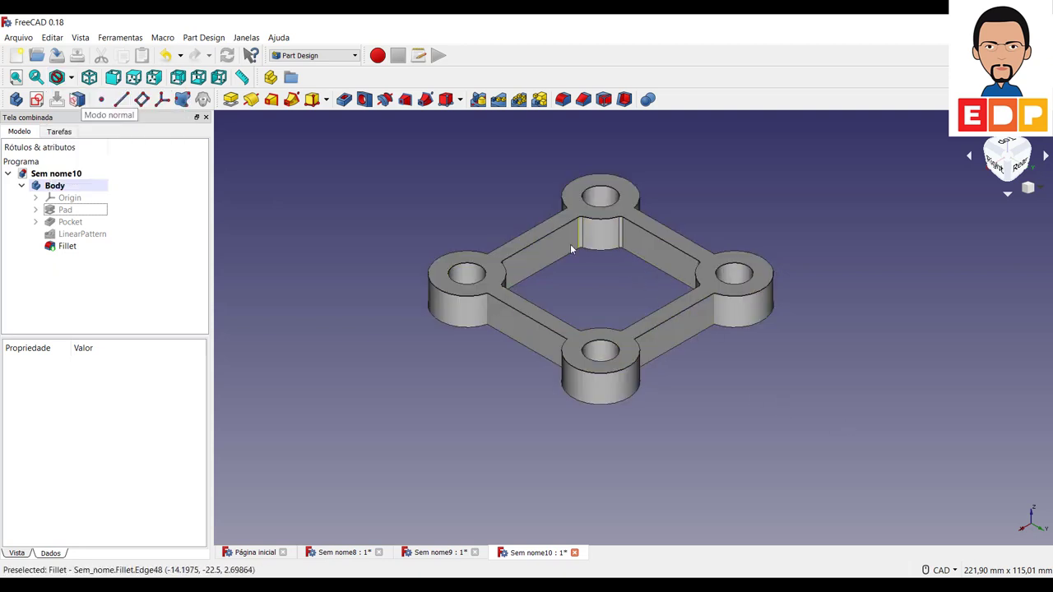
click(528, 246)
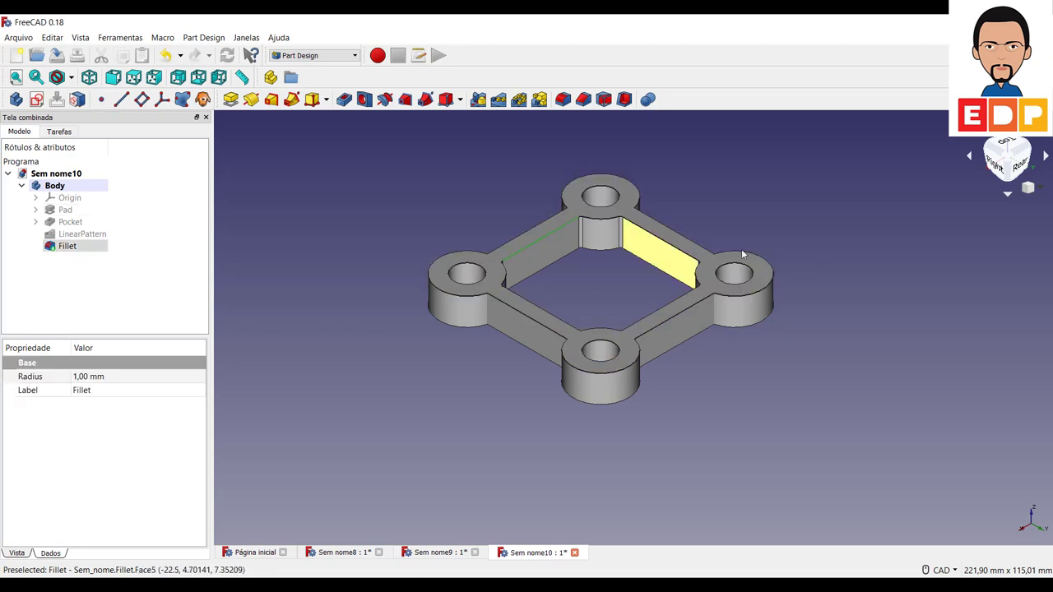
click(815, 239)
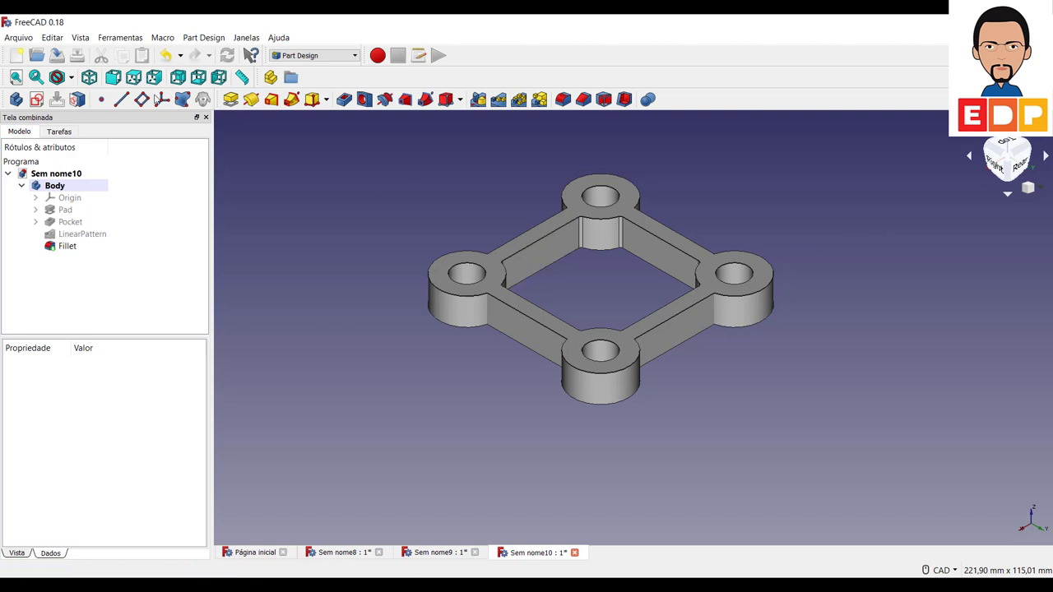
In wireframe, chamfer the eight inner top and bottom edges of the four bars by 1 mm
click(71, 77)
click(82, 139)
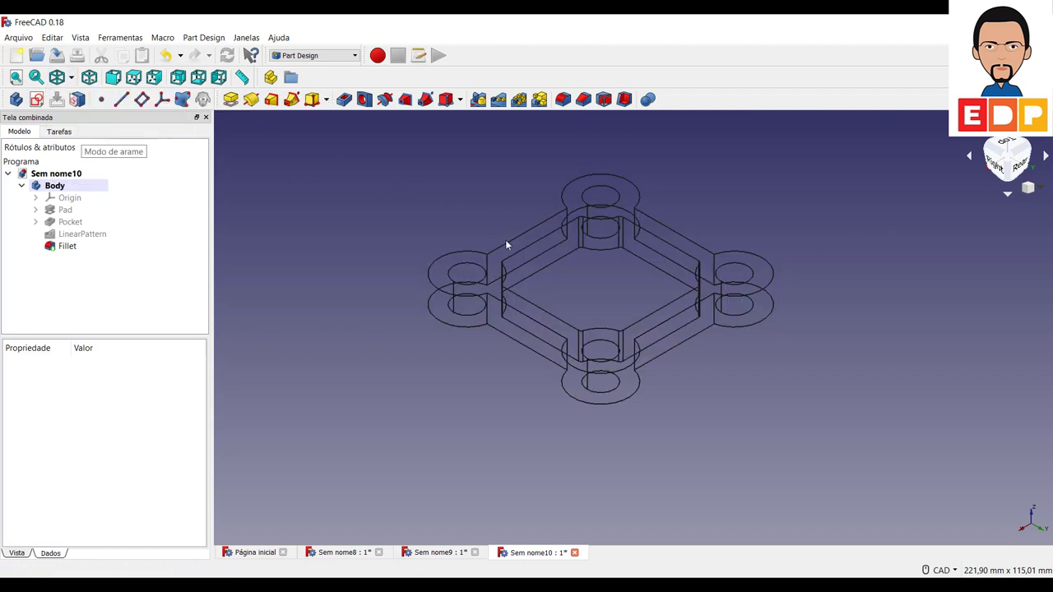
click(538, 239)
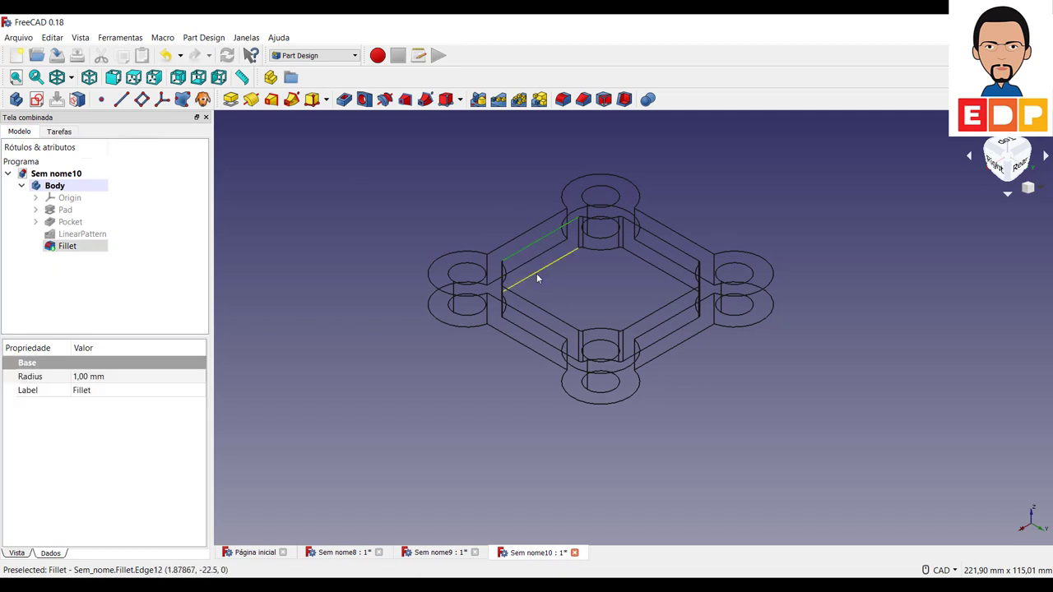
ctrl+click(537, 278)
ctrl+click(668, 241)
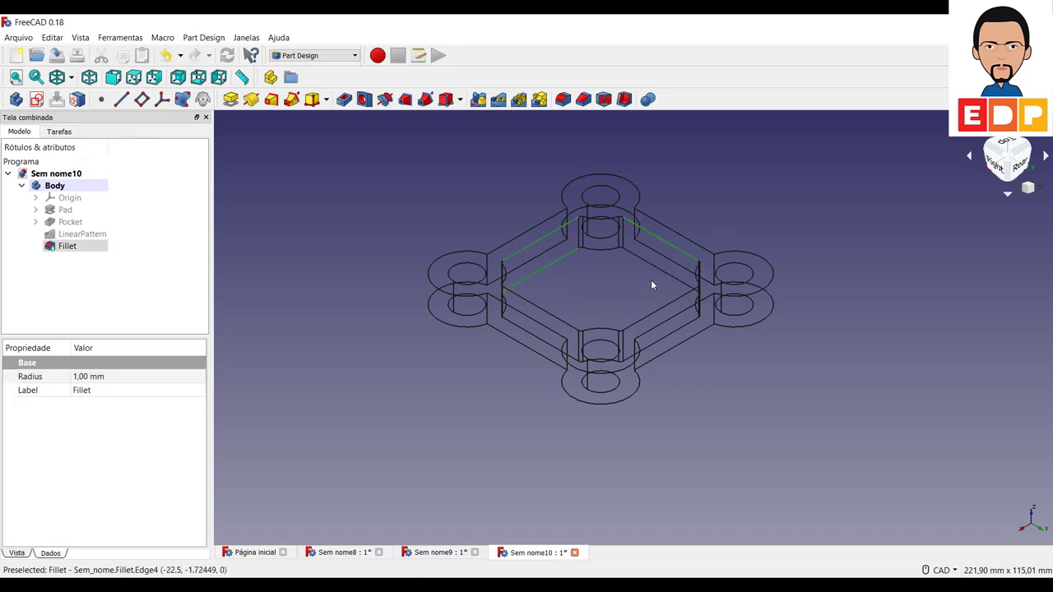
ctrl+click(657, 269)
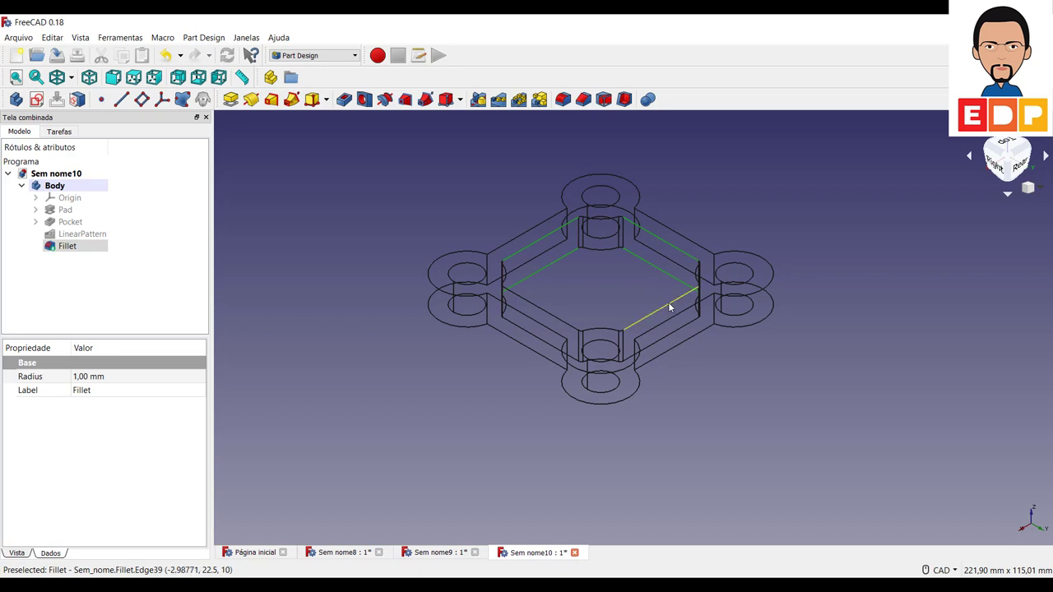
ctrl+click(668, 302)
ctrl+click(680, 352)
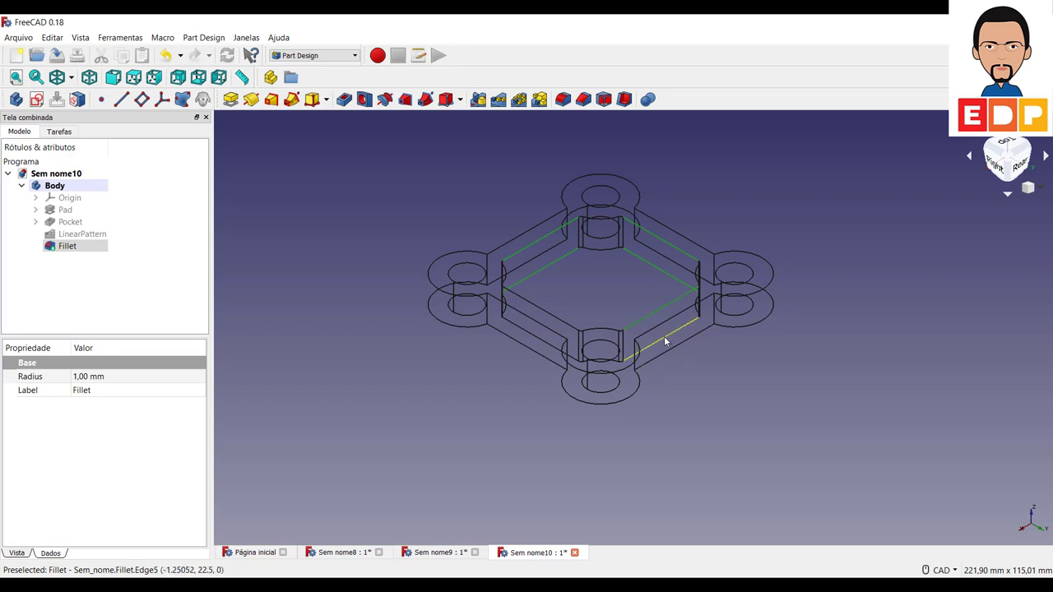
ctrl+click(533, 306)
ctrl+click(531, 334)
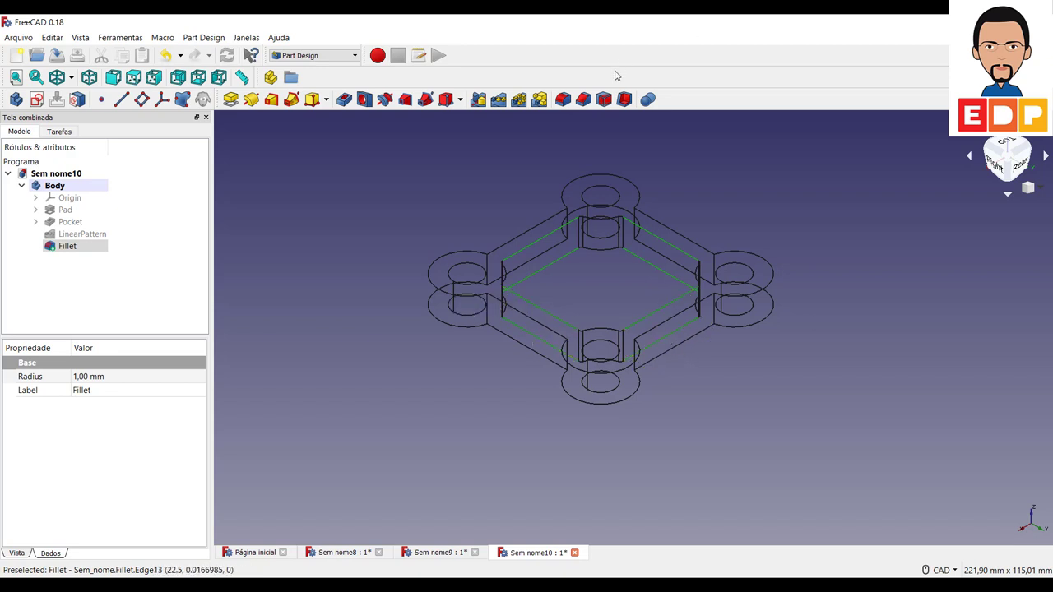
click(583, 99)
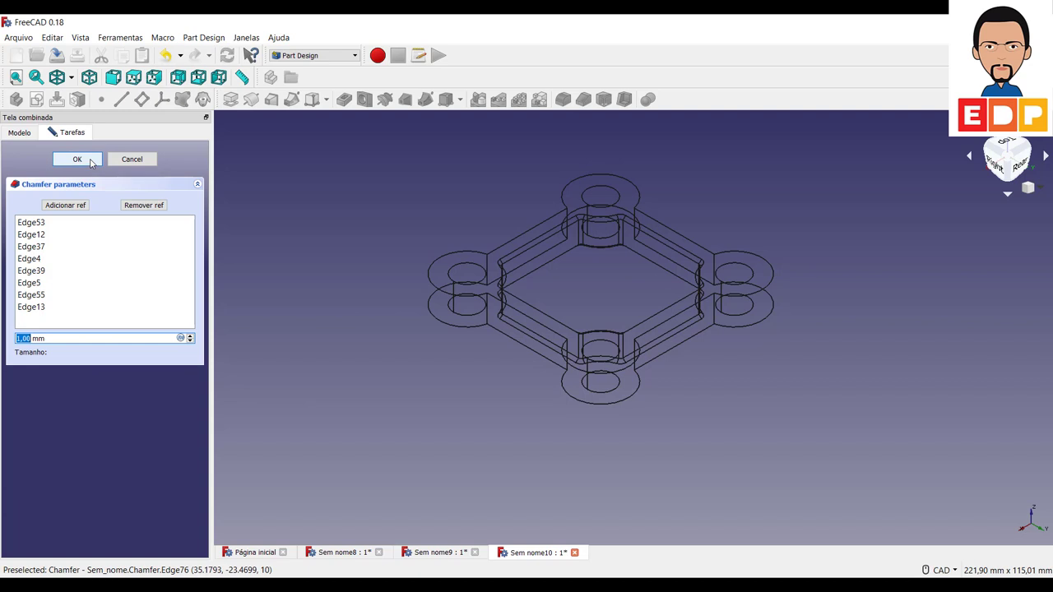
click(91, 162)
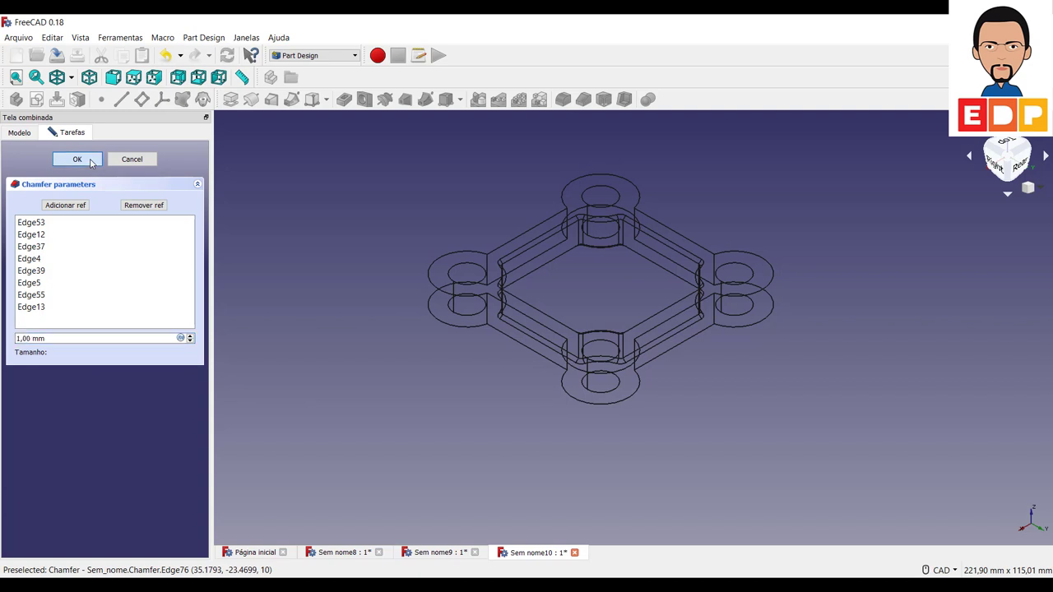
Return to shaded display and select the left boss's top rim and both front bars' outer top edges
click(71, 77)
click(90, 96)
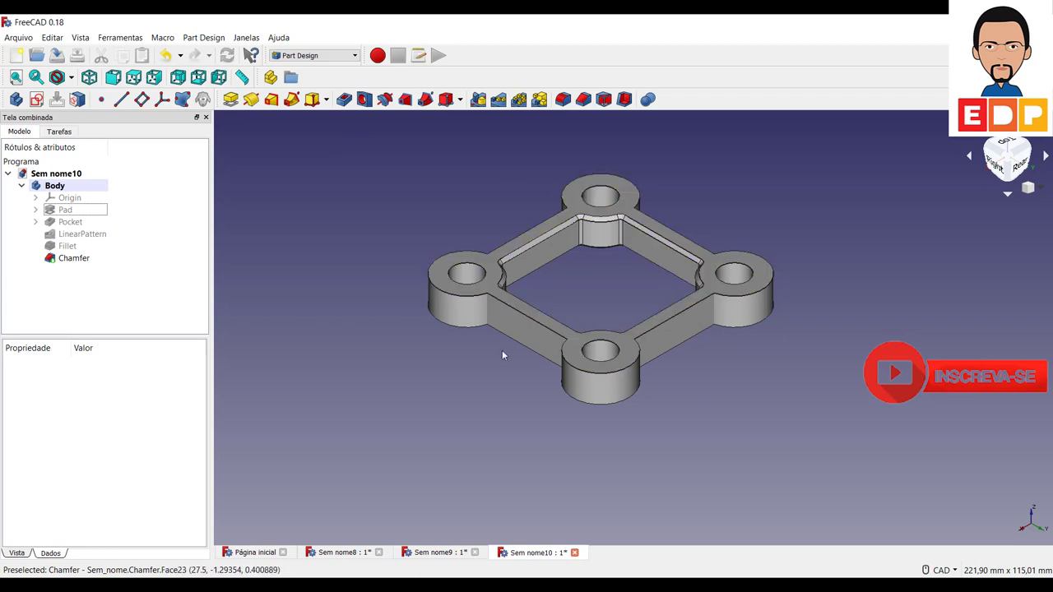
click(447, 294)
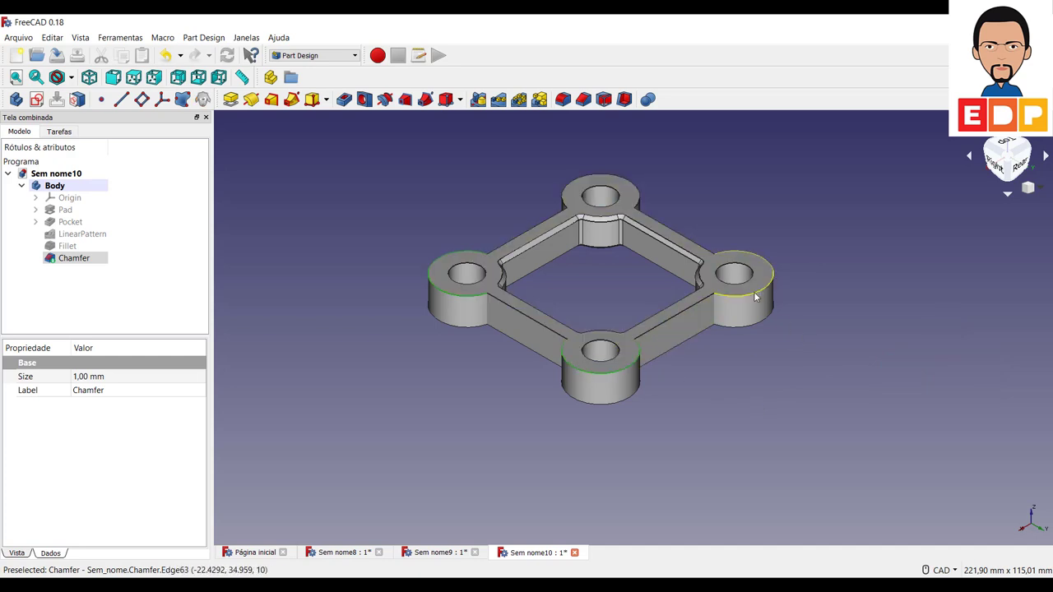
ctrl+click(664, 326)
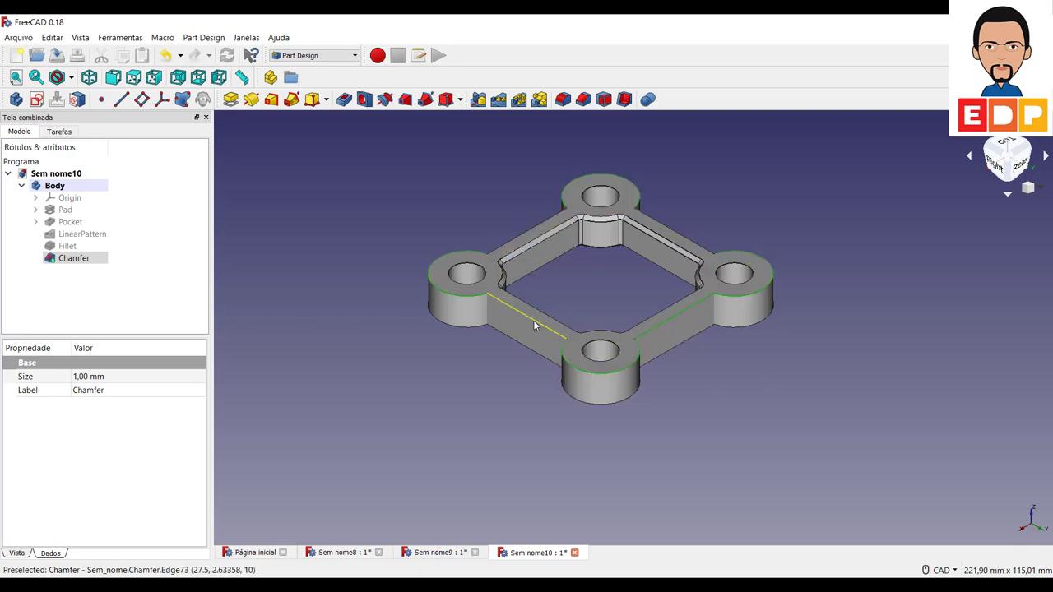
ctrl+click(533, 318)
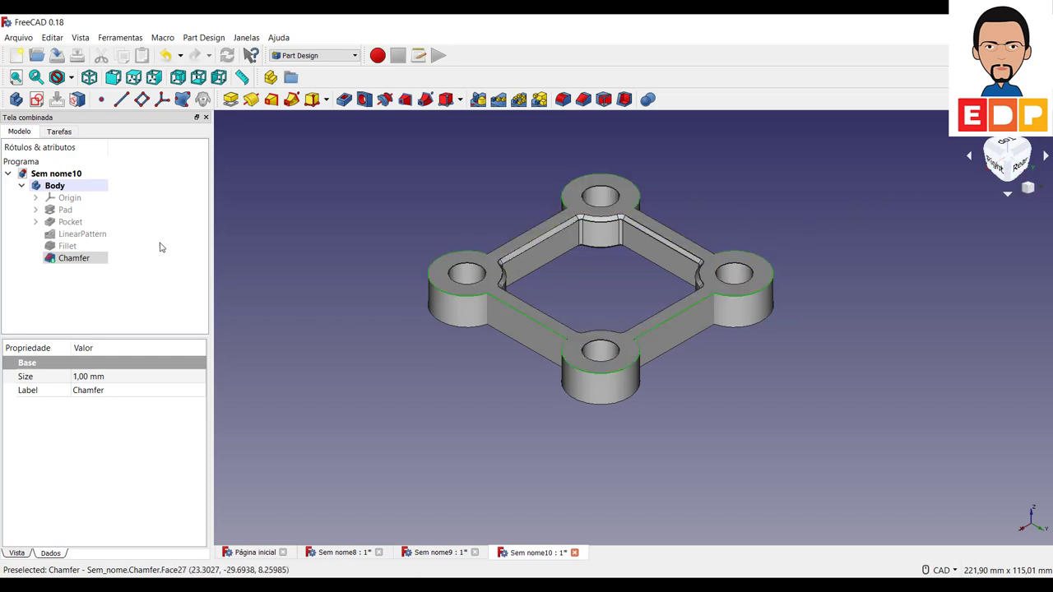
In wireframe, add six more outer top and bottom edges and apply a second 1 mm chamfer
click(71, 77)
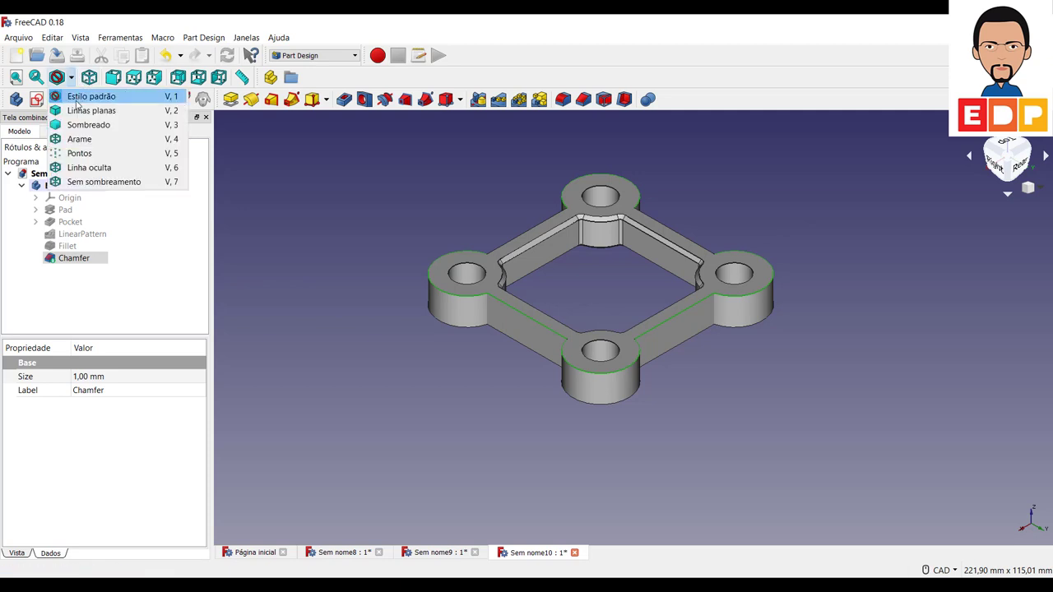
click(97, 146)
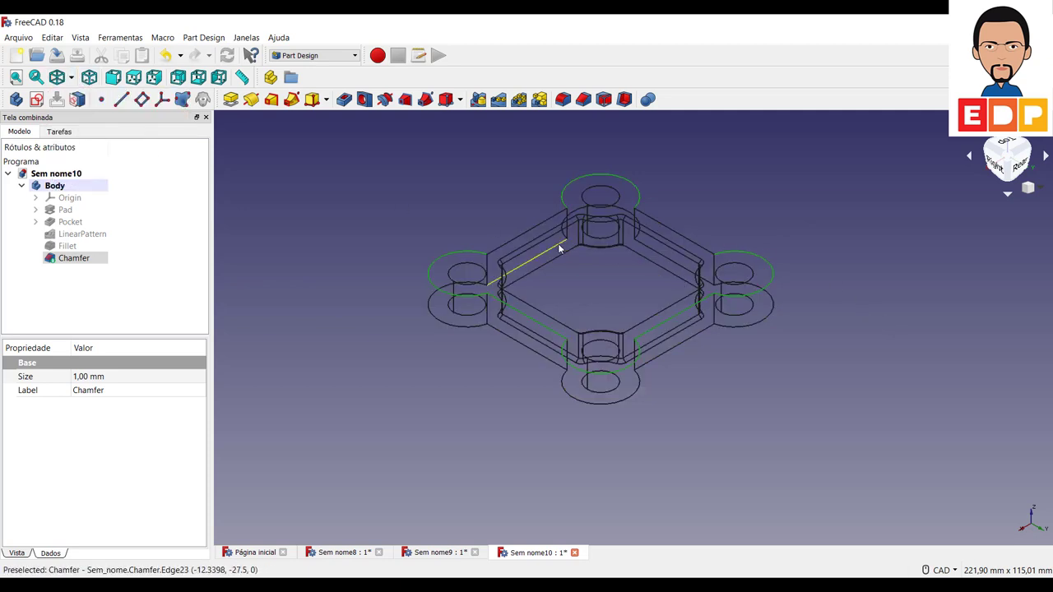
click(684, 233)
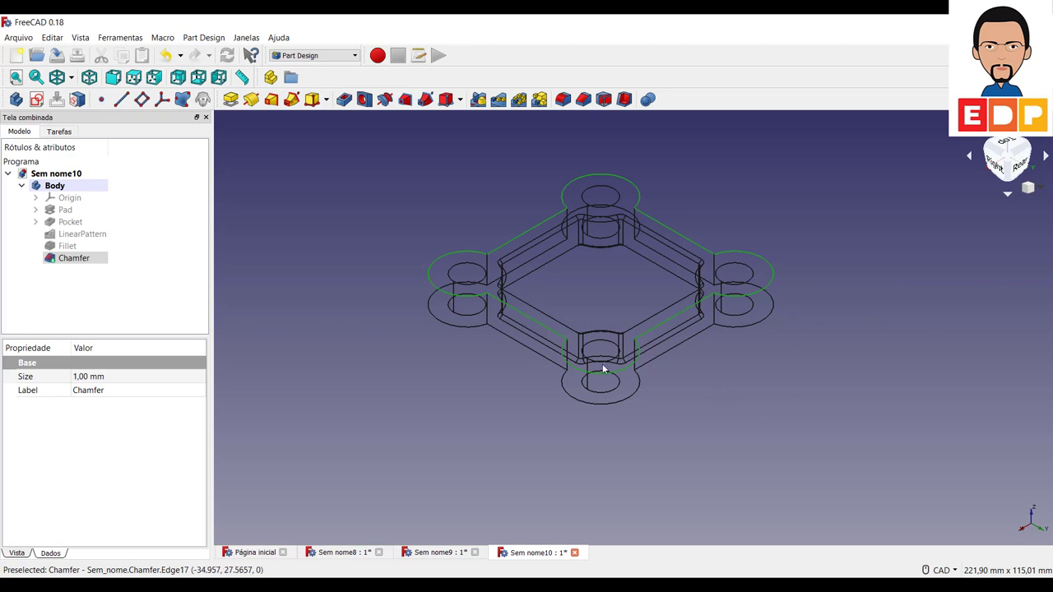
click(481, 326)
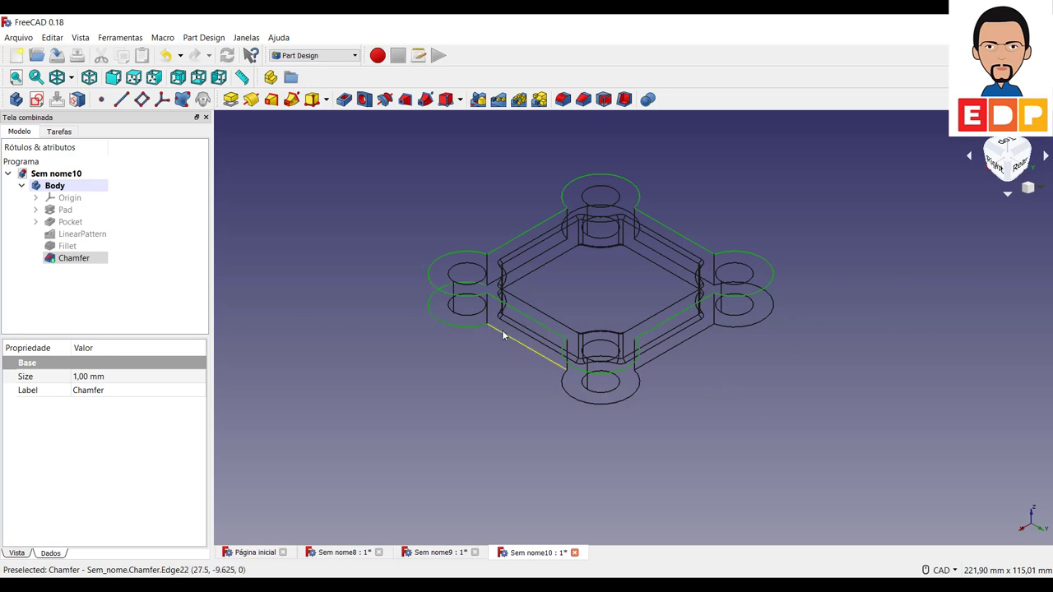
click(580, 402)
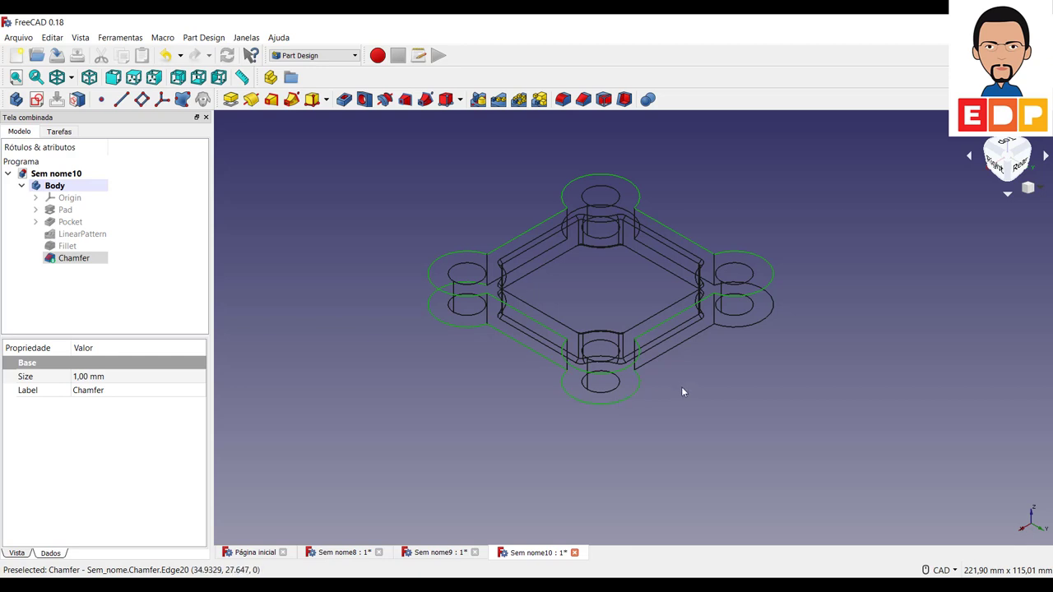
click(740, 325)
click(682, 268)
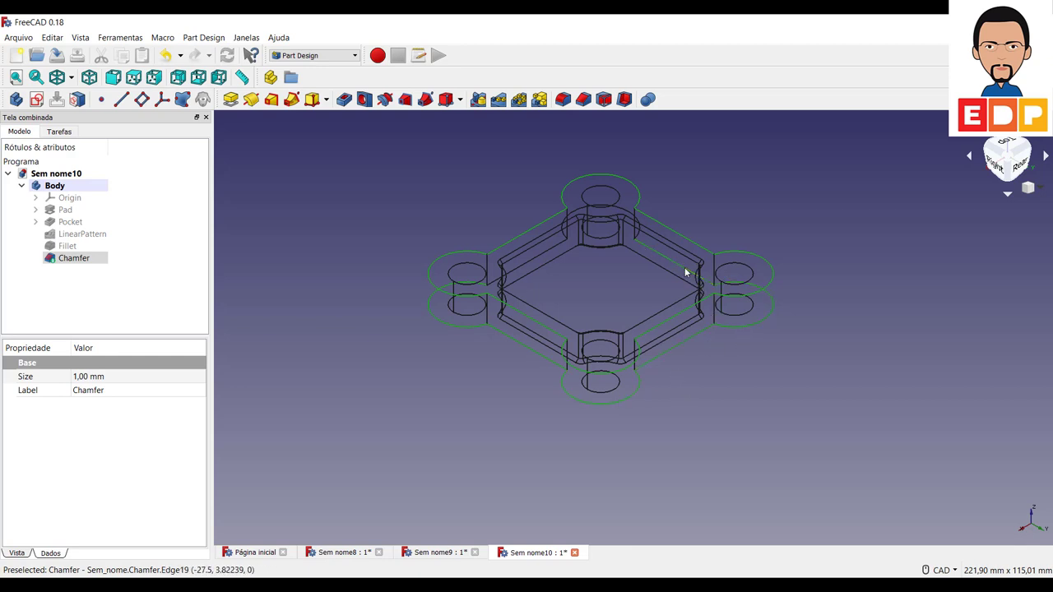
click(538, 260)
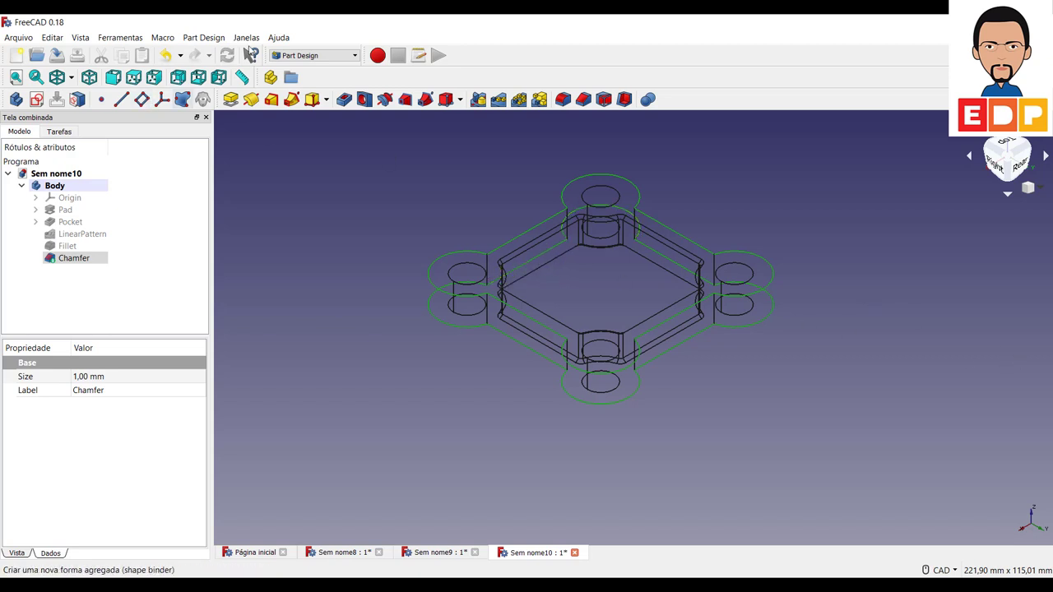
click(583, 98)
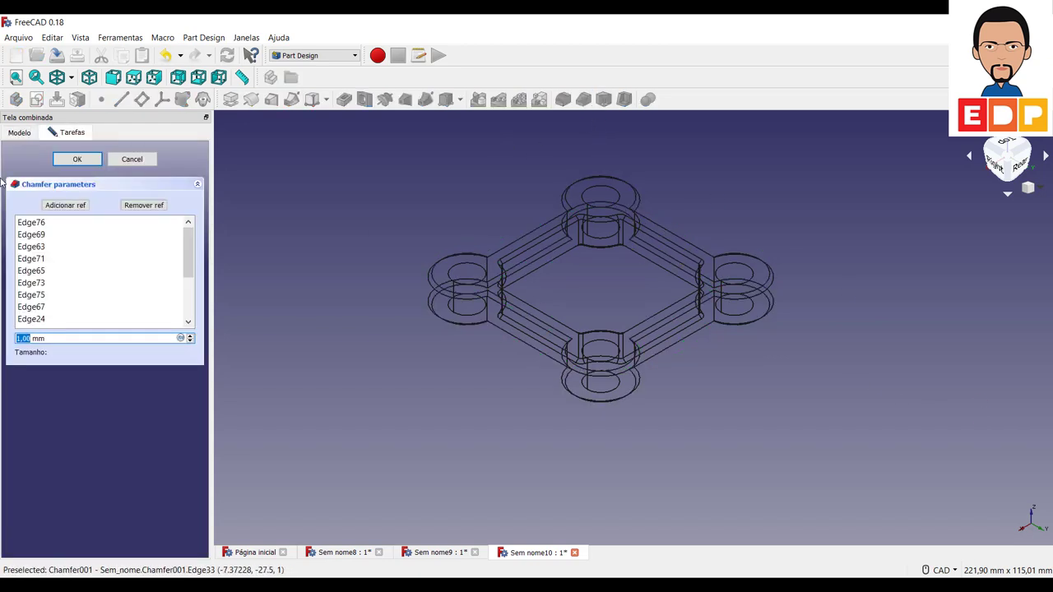
click(76, 159)
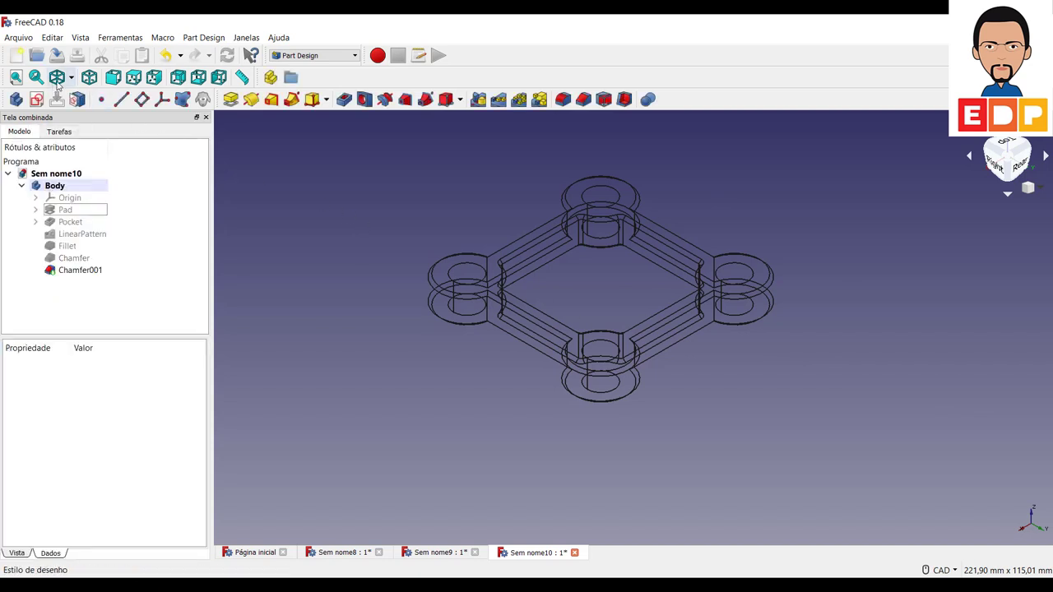
Switch the display back to the normal shaded style (Estilo padrão)
click(71, 78)
click(82, 95)
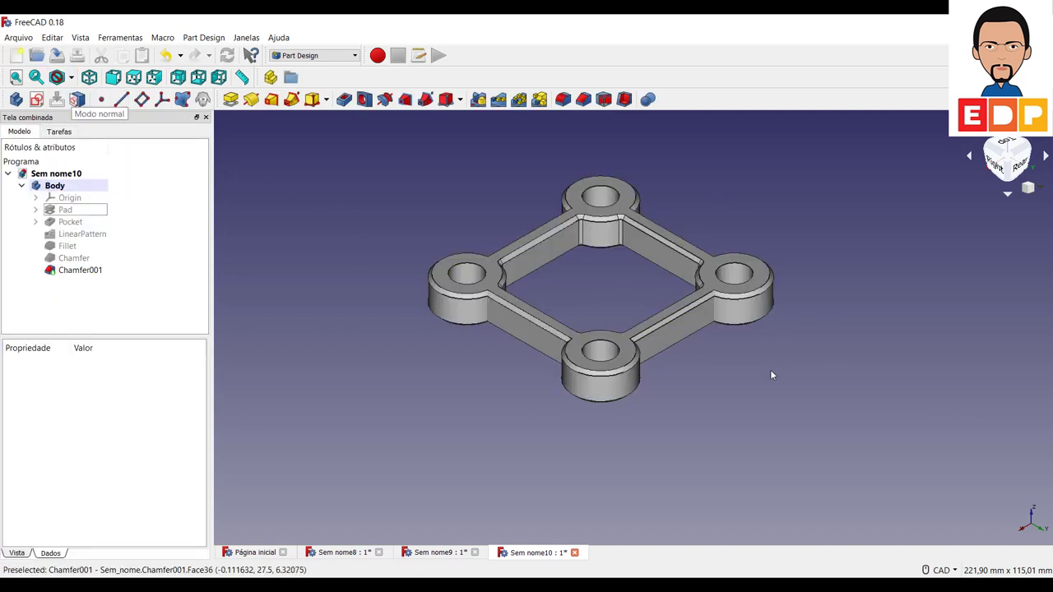